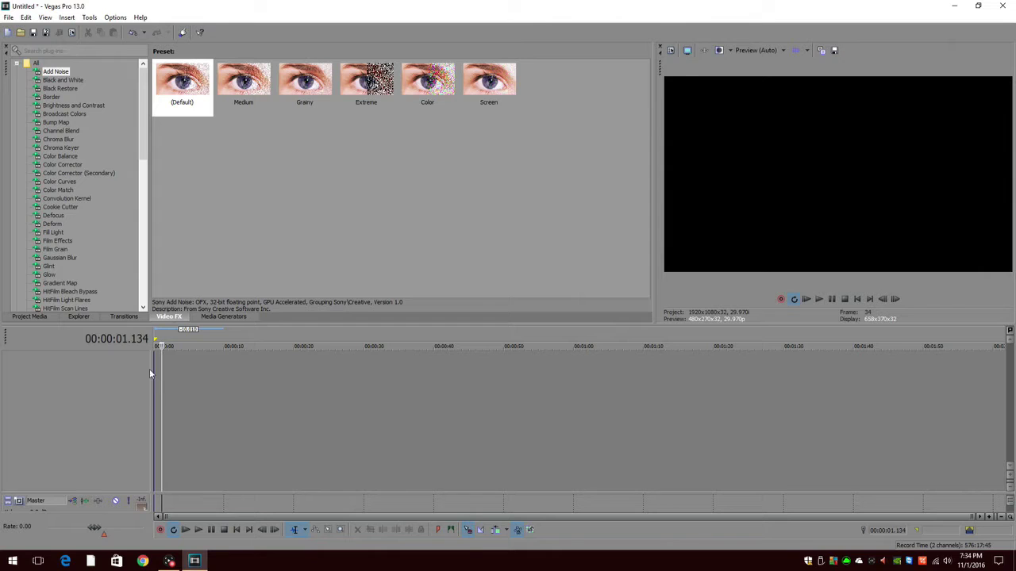
# Insert three empty video tracks into the project
pyautogui.rightClick(138, 368)
pyautogui.click(168, 401)
pyautogui.rightClick(123, 418)
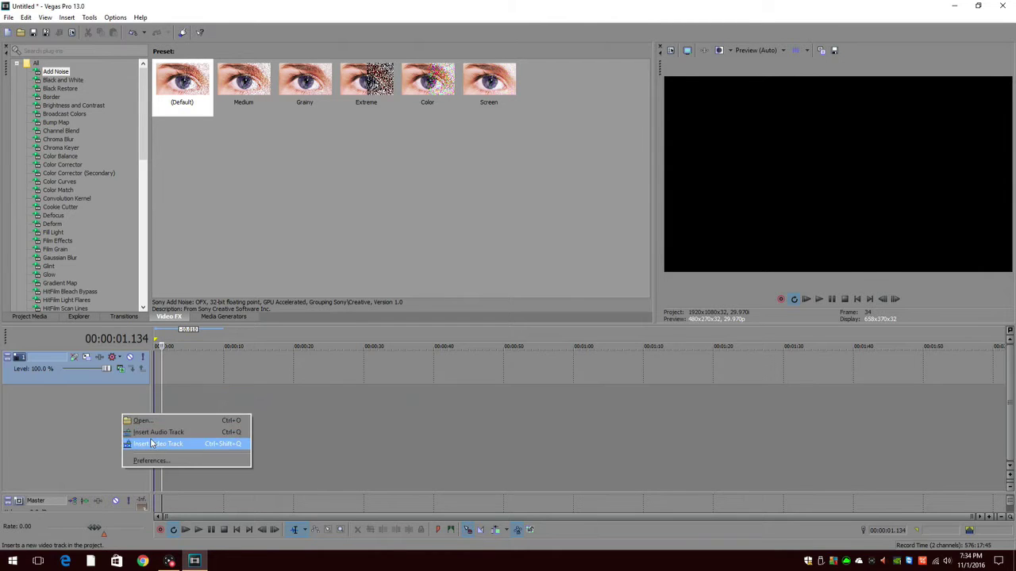
pyautogui.click(159, 449)
pyautogui.rightClick(130, 436)
pyautogui.click(163, 468)
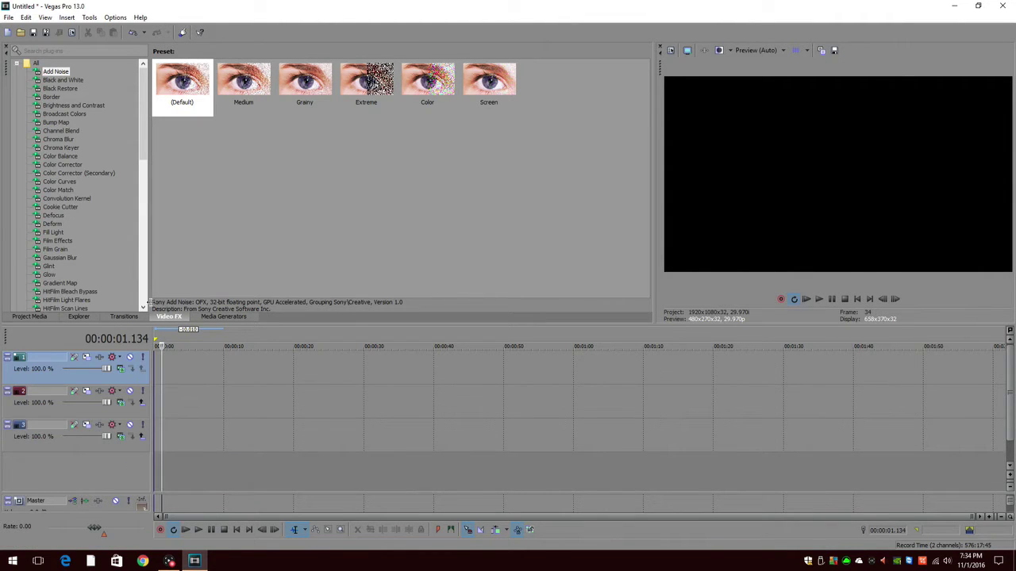
# Add a black Solid Color generated clip at the start of the third video track, keeping its default settings
pyautogui.click(211, 317)
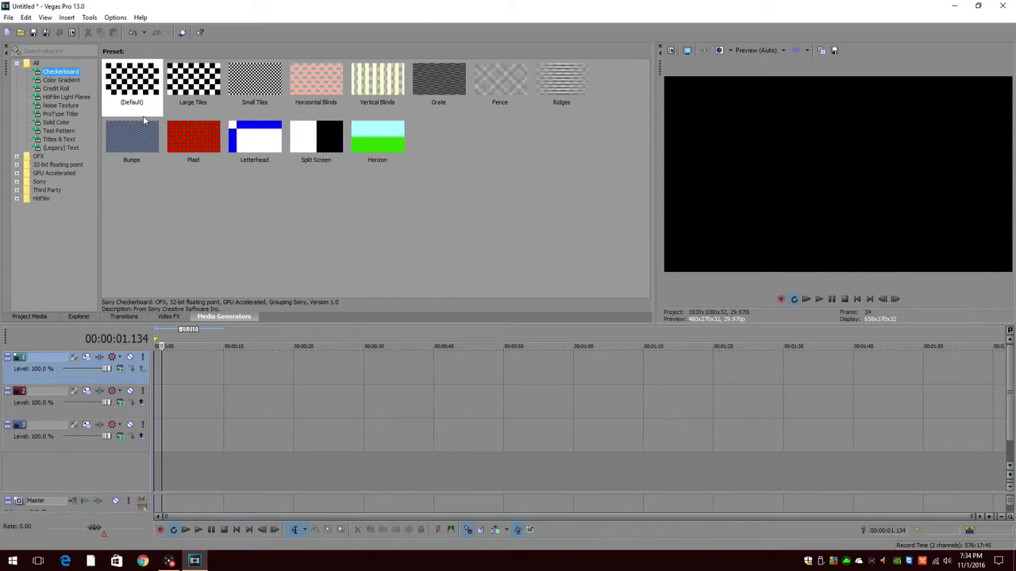
pyautogui.click(62, 149)
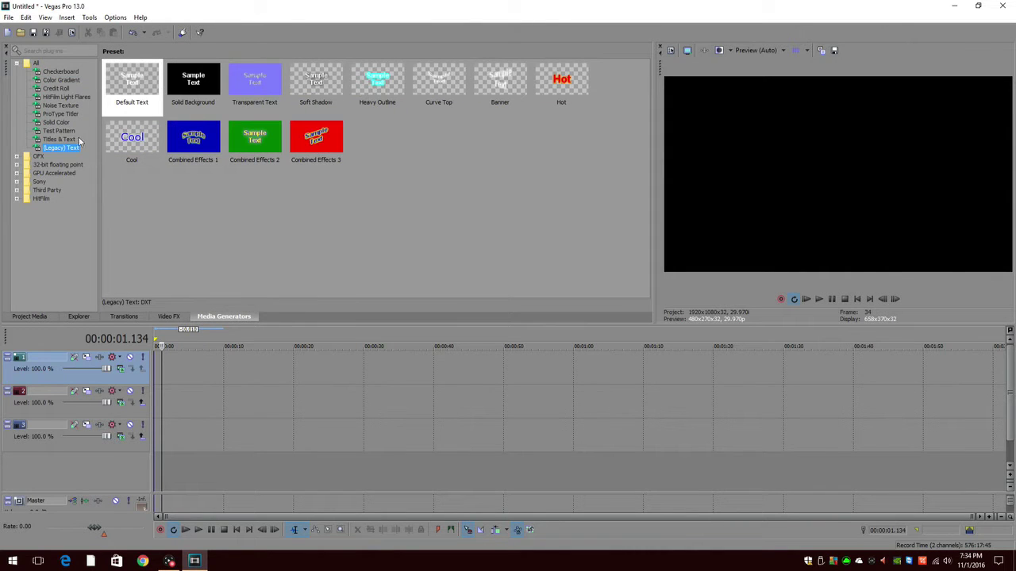
pyautogui.click(63, 114)
pyautogui.click(62, 123)
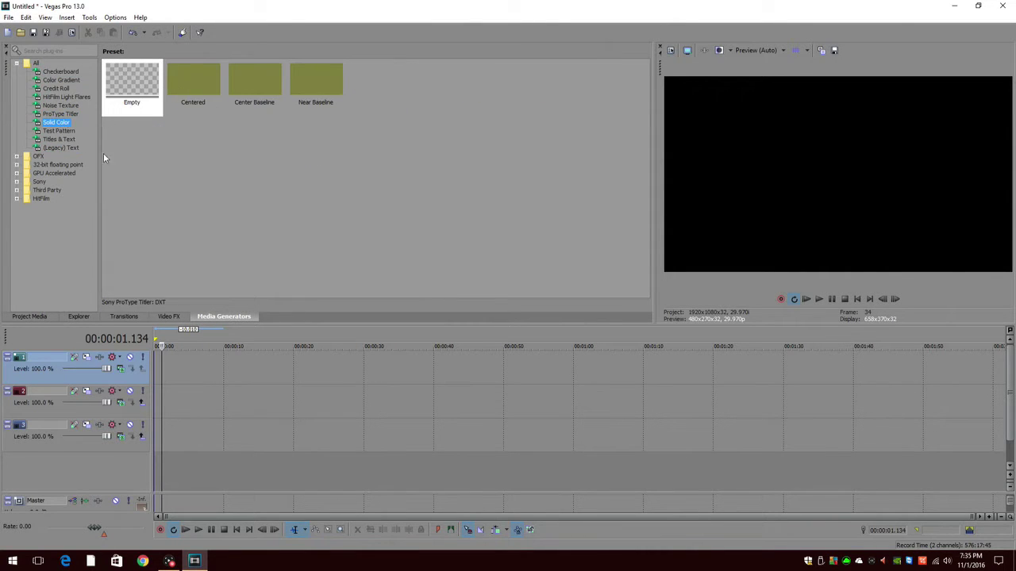
pyautogui.moveTo(193, 83); pyautogui.dragTo(191, 304)
pyautogui.moveTo(165, 452); pyautogui.dragTo(162, 440)
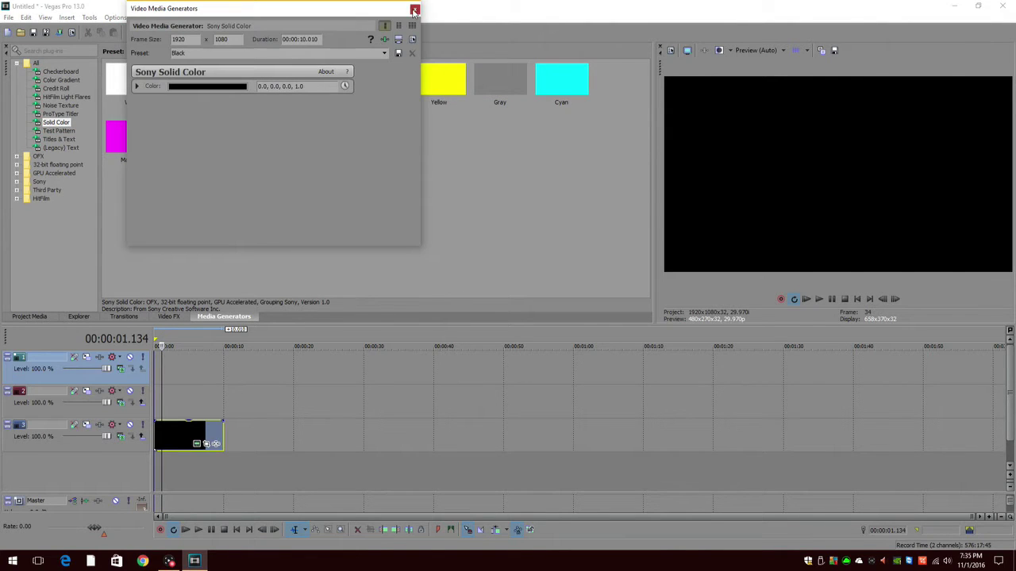
pyautogui.click(413, 10)
# Add the Sony Film Effects plug-in to the black solid color clip
pyautogui.click(205, 442)
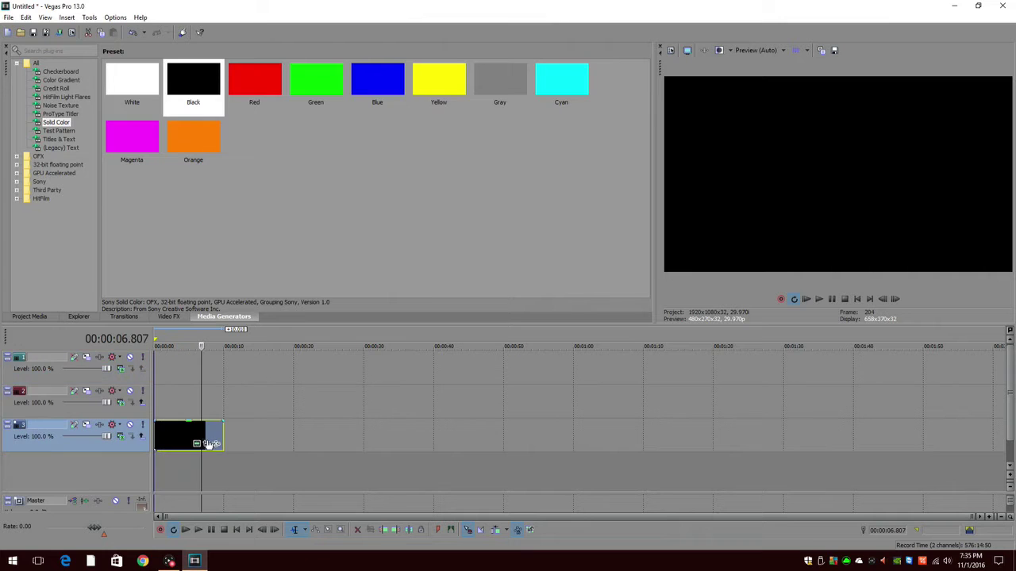
pyautogui.click(209, 444)
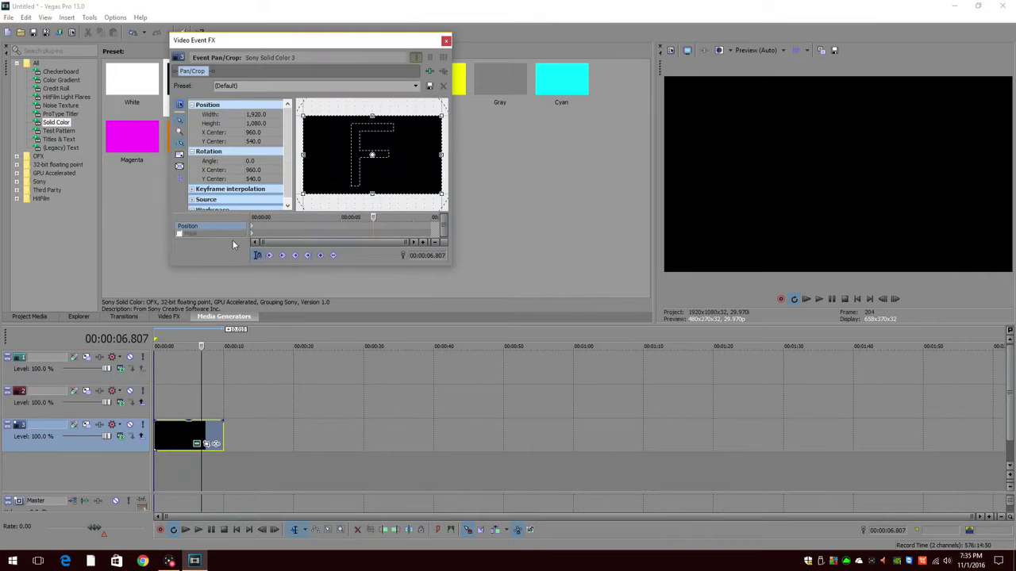
pyautogui.click(430, 72)
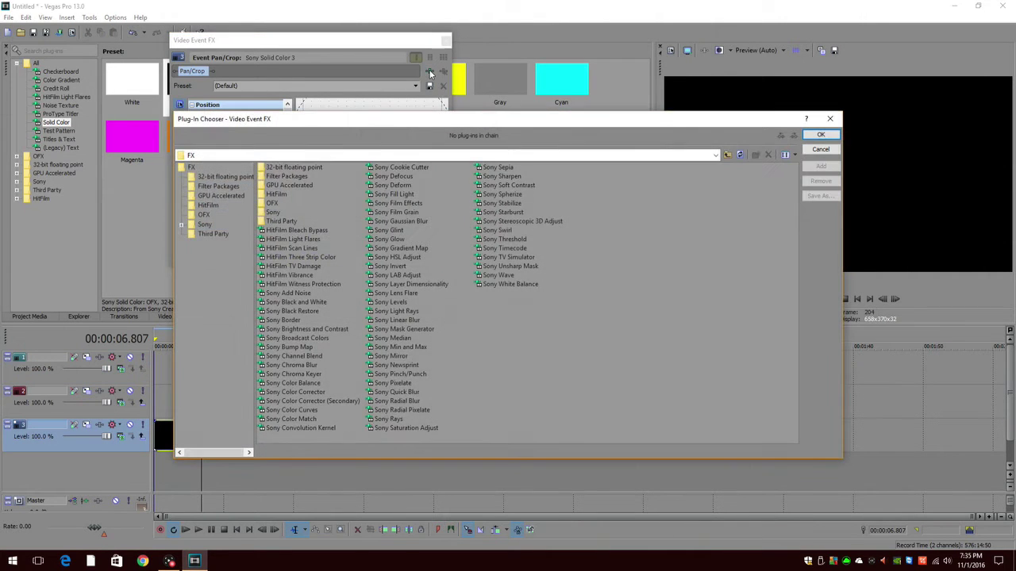
pyautogui.click(403, 204)
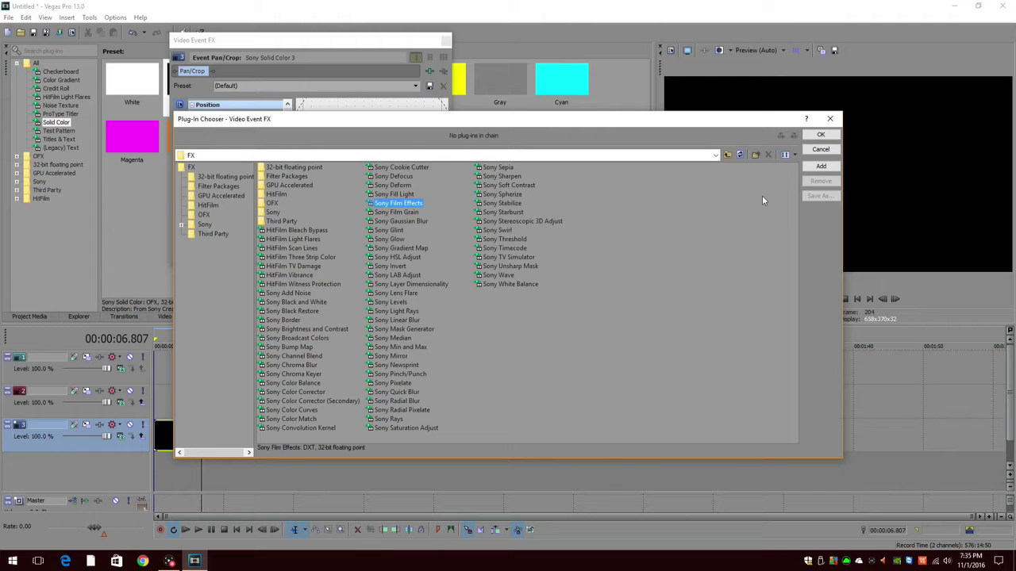
pyautogui.click(821, 166)
pyautogui.click(821, 135)
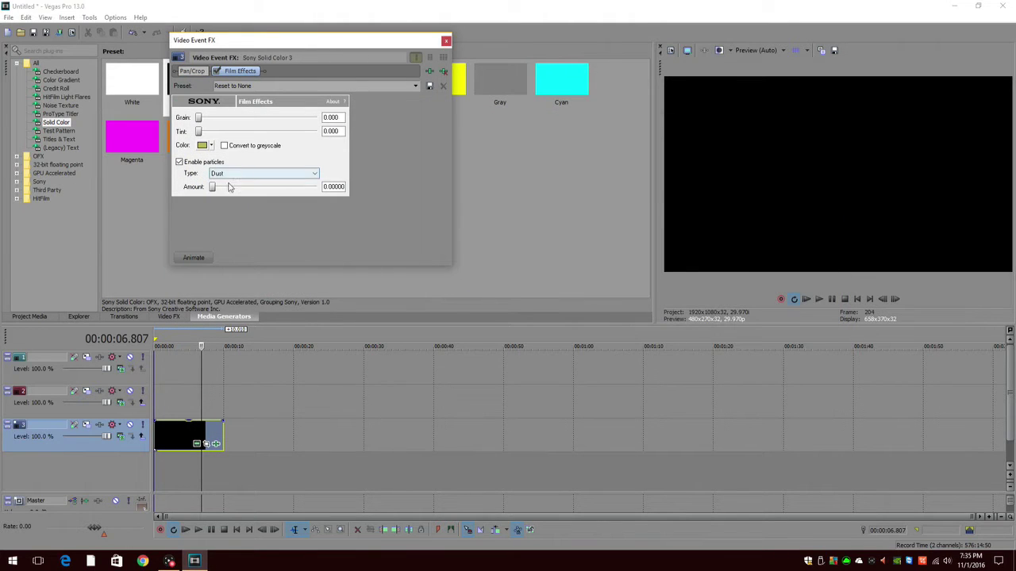
# Set the Film Effects dust amount to 32 and raise the hair-like particle type to its maximum amount
pyautogui.moveTo(212, 186); pyautogui.dragTo(353, 193)
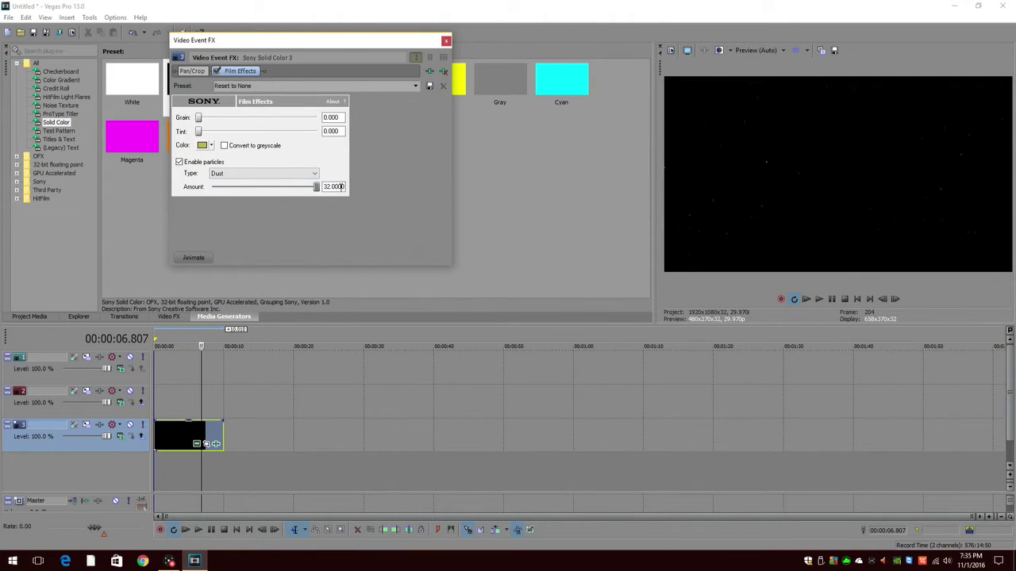
pyautogui.click(241, 176)
pyautogui.click(230, 200)
pyautogui.moveTo(213, 187); pyautogui.dragTo(346, 198)
pyautogui.click(446, 41)
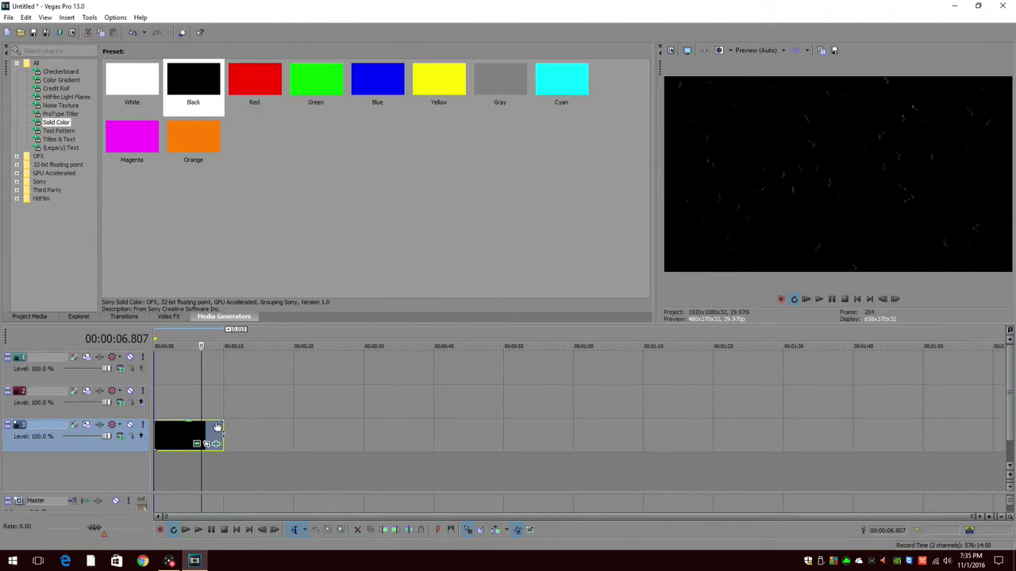
# Disable resampling for the black solid color clip
pyautogui.rightClick(181, 430)
pyautogui.moveTo(223, 343)
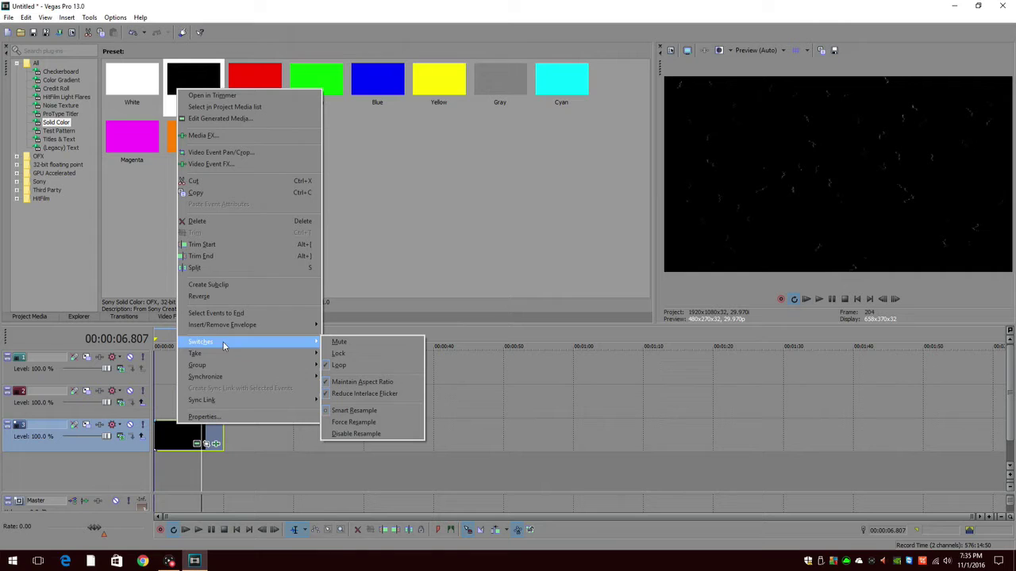
pyautogui.click(350, 435)
# Play the project from the start to preview the particle effect, and pause playback
pyautogui.click(180, 432)
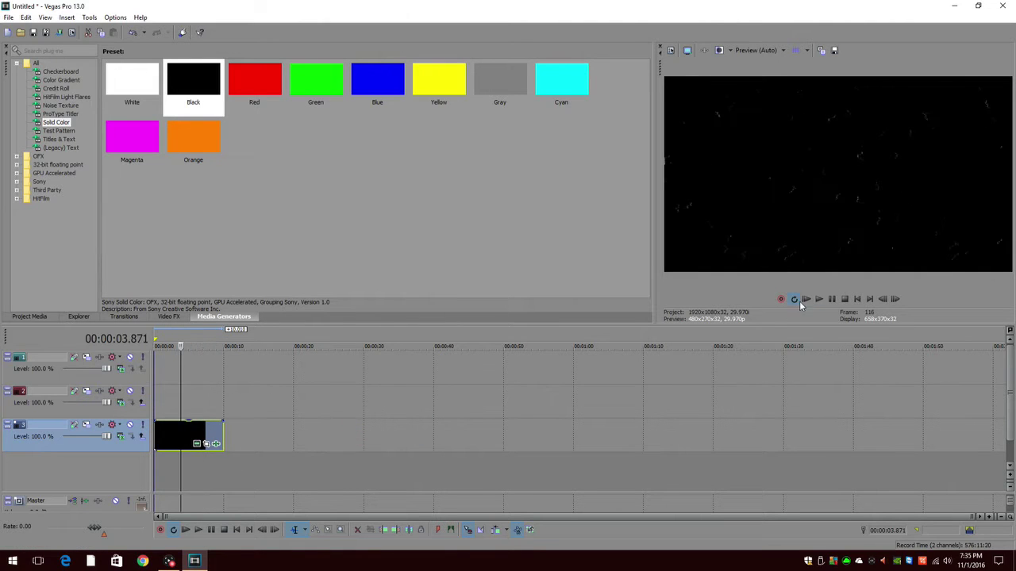
pyautogui.click(807, 300)
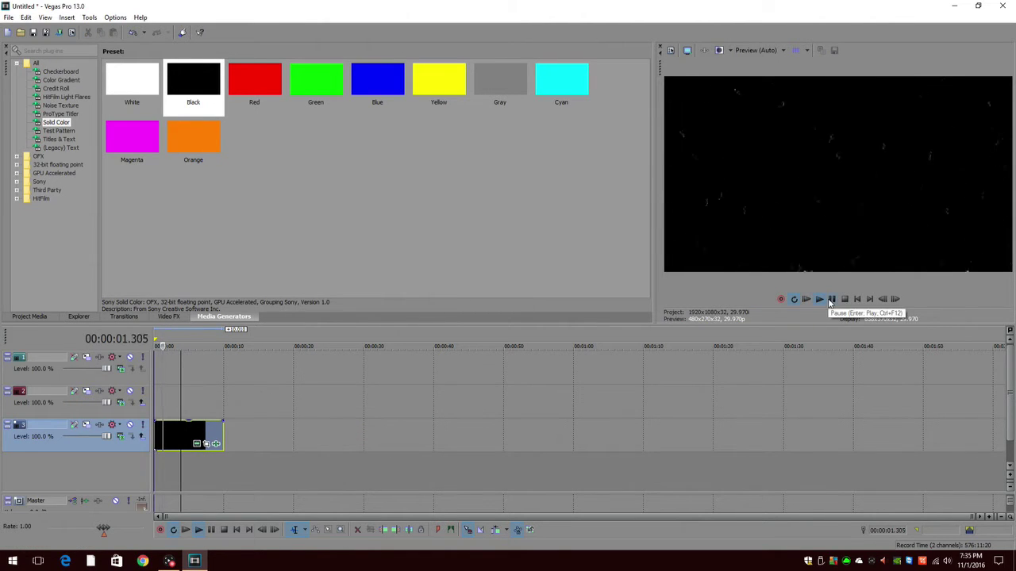
pyautogui.click(830, 300)
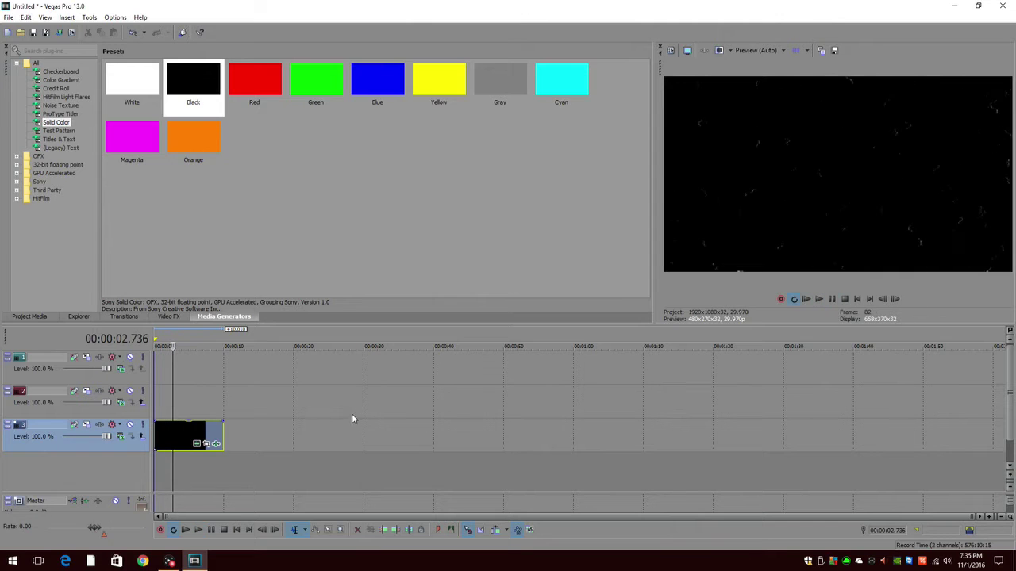
# Add a (Legacy) Text clip with the Hot preset at the start of the second video track
pyautogui.click(164, 408)
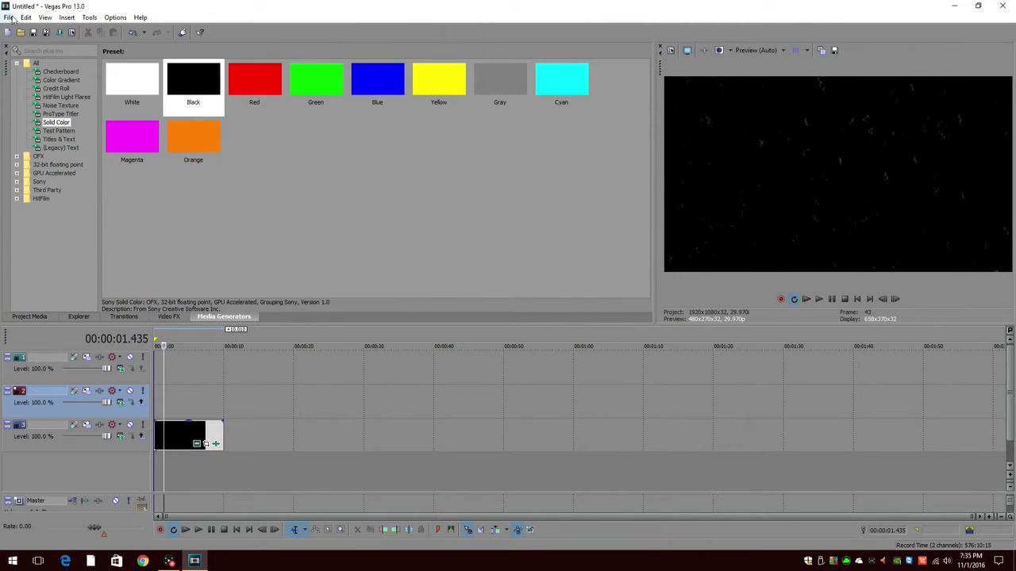
pyautogui.click(62, 149)
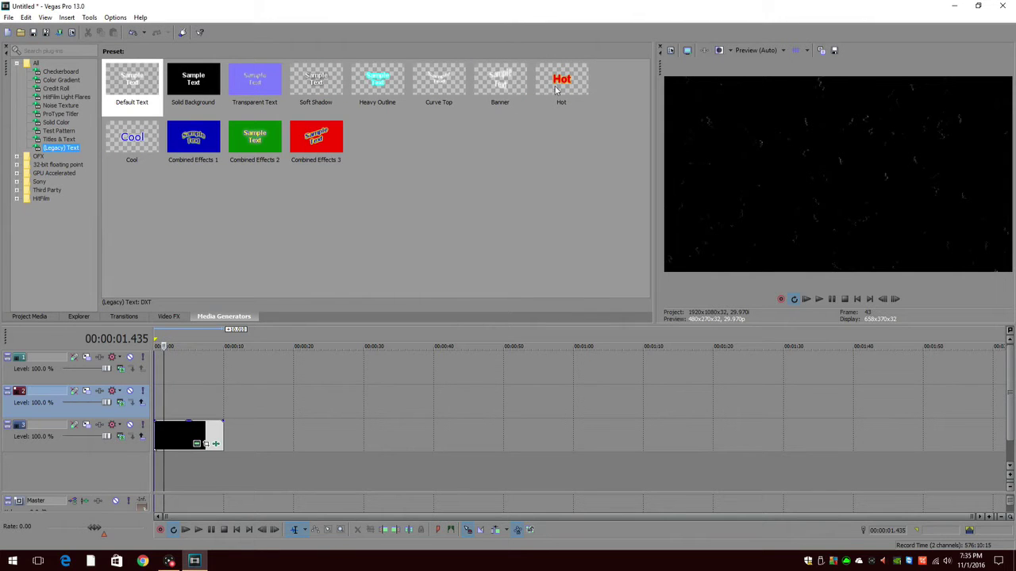
pyautogui.moveTo(567, 79); pyautogui.dragTo(513, 154)
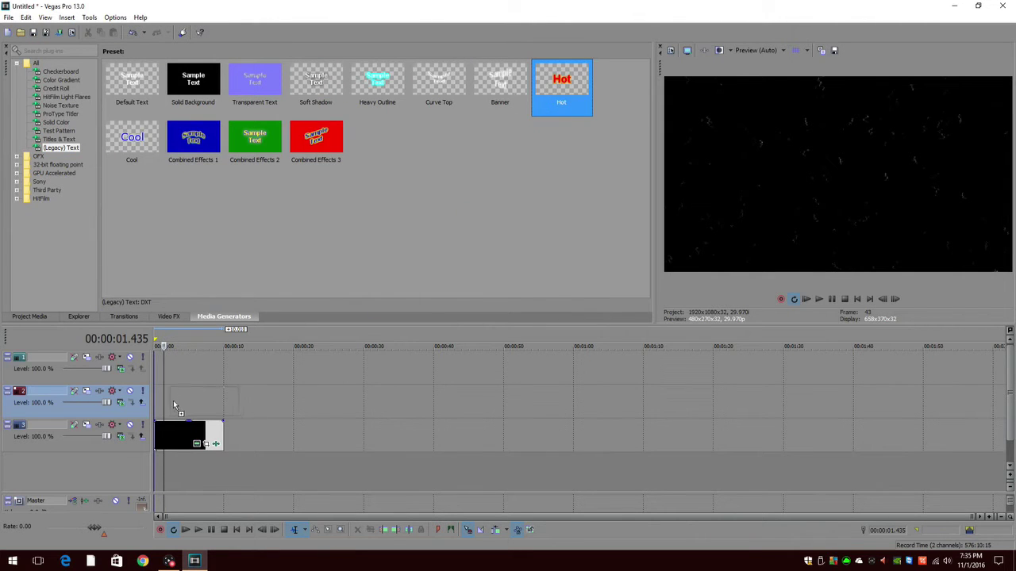
pyautogui.moveTo(175, 406); pyautogui.dragTo(159, 409)
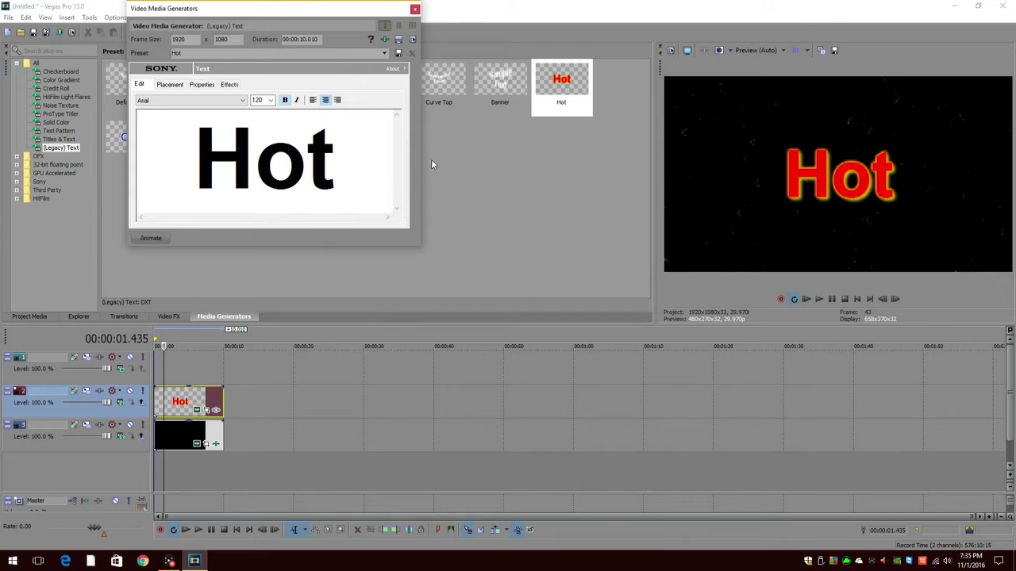
# Replace the sample text with "Joenut" and set its font size to 90
pyautogui.moveTo(335, 151); pyautogui.dragTo(149, 150)
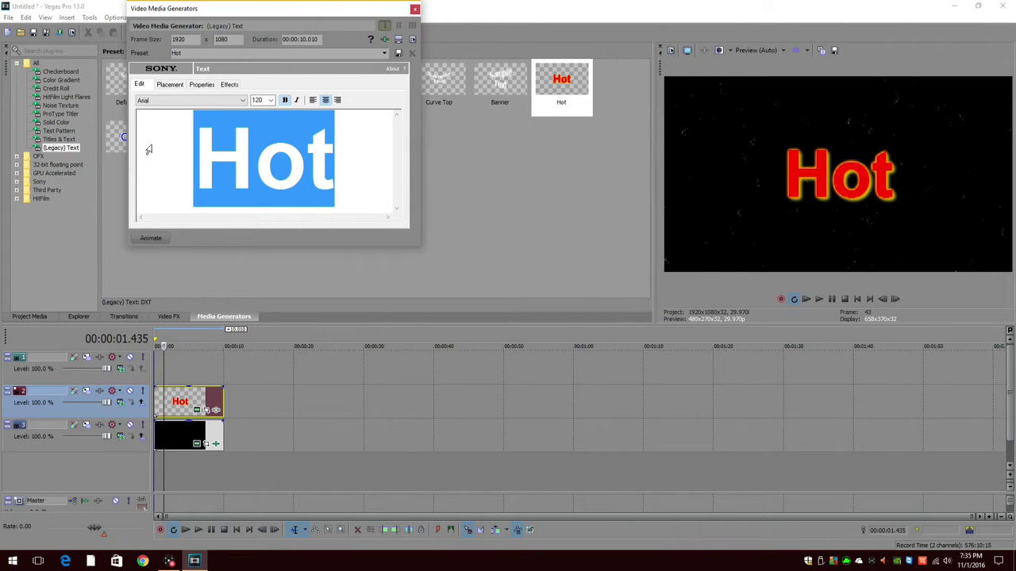
pyautogui.press('Delete')
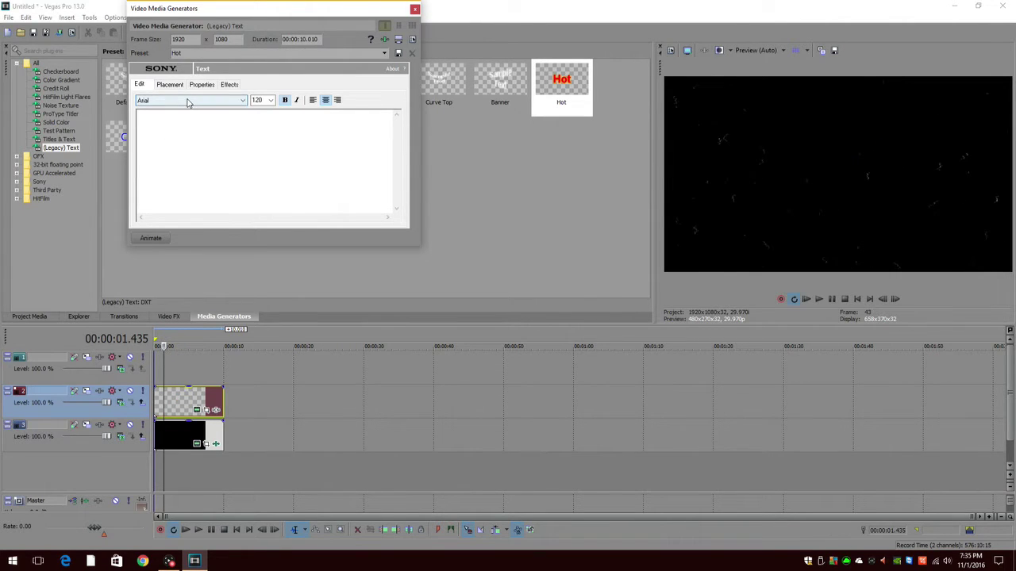
pyautogui.write('Joenut')
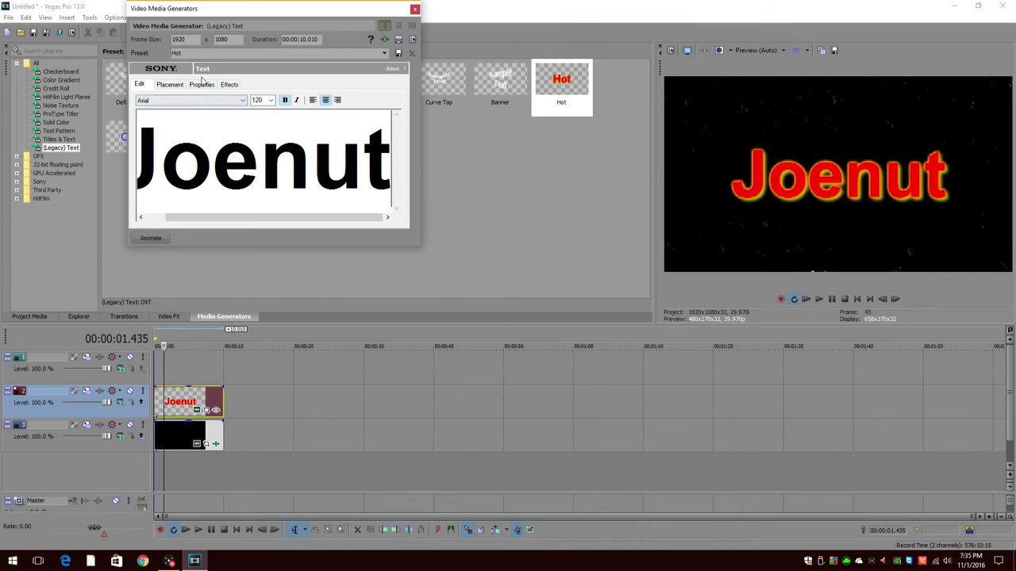
pyautogui.click(271, 101)
pyautogui.click(266, 231)
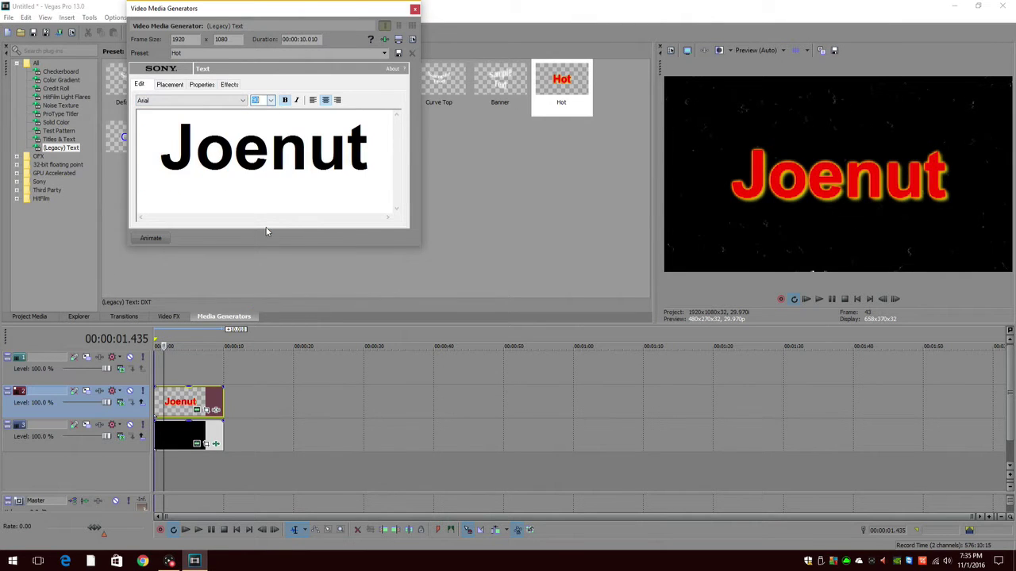
# Turn off the text shadow, set the outline feather to 0 and change the outline color to black
pyautogui.click(169, 84)
pyautogui.click(205, 85)
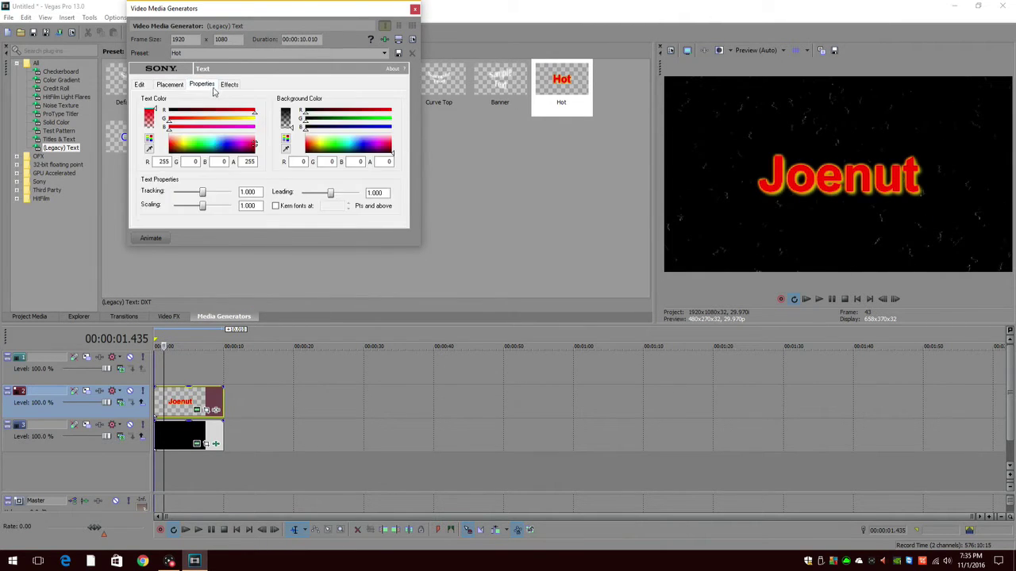
pyautogui.click(229, 85)
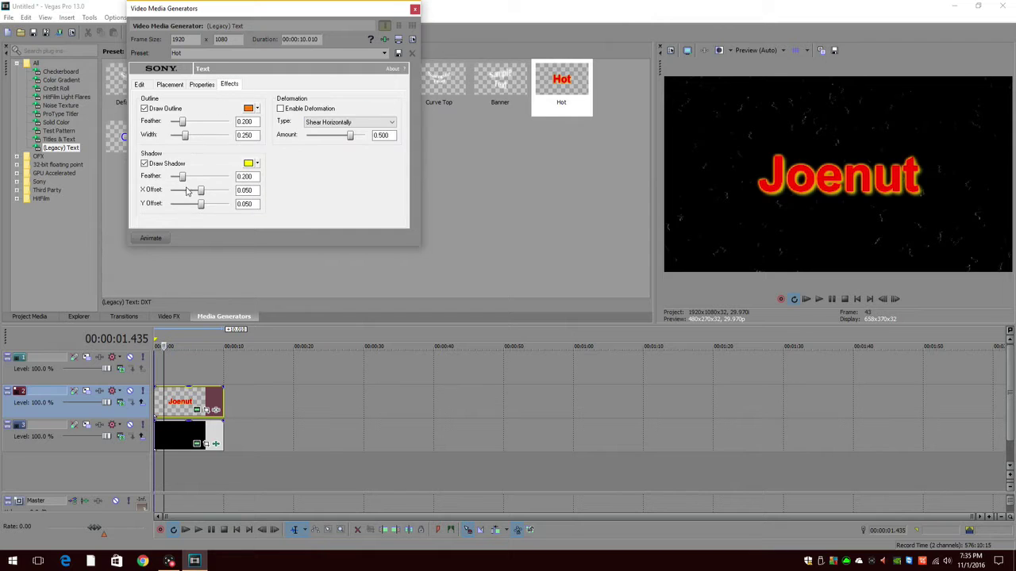
pyautogui.click(144, 164)
pyautogui.moveTo(183, 122); pyautogui.dragTo(153, 122)
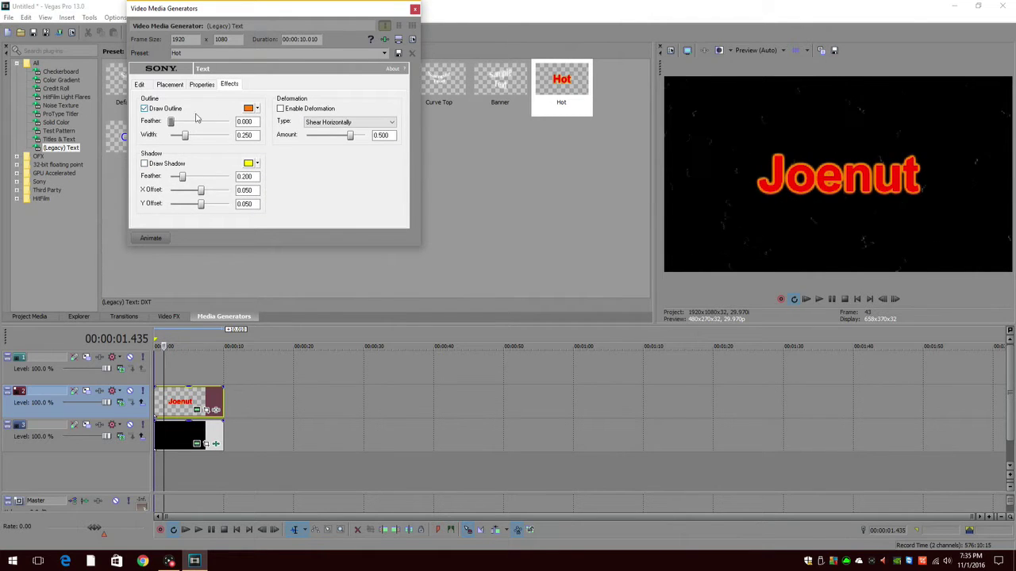
pyautogui.click(249, 109)
pyautogui.moveTo(324, 159); pyautogui.dragTo(332, 174)
pyautogui.click(365, 192)
# Change the text color to yellow with RGB values 255, 254, 13
pyautogui.click(202, 84)
pyautogui.click(183, 145)
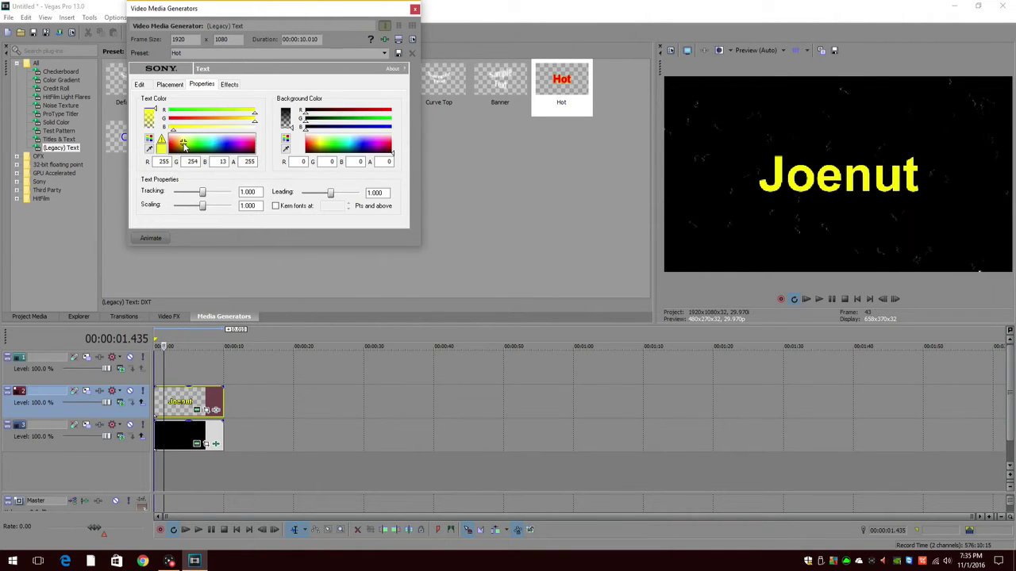
pyautogui.click(170, 85)
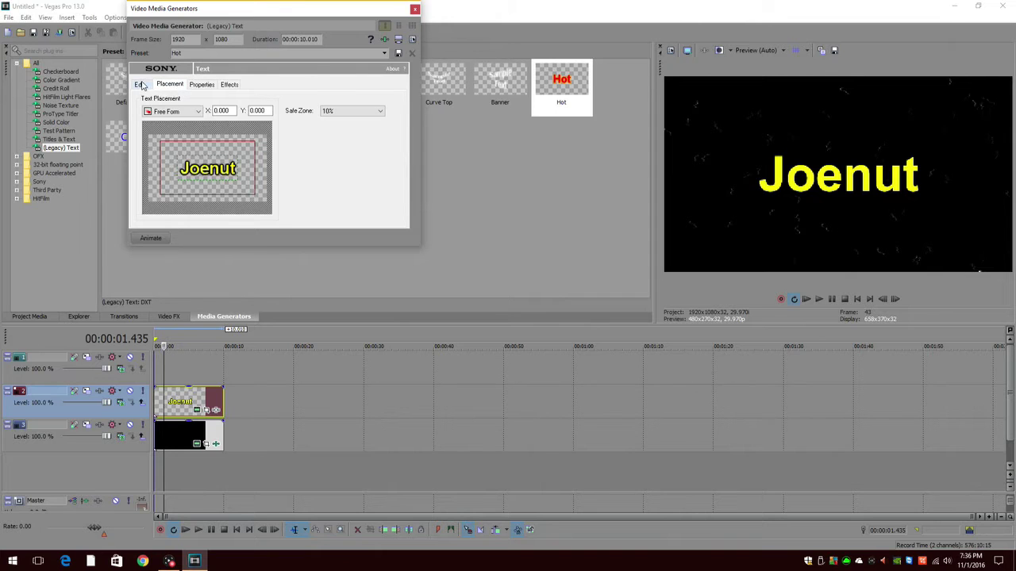
# Set the title's font to Segoe UI and close the text generator settings
pyautogui.click(139, 84)
pyautogui.click(183, 100)
pyautogui.scroll(-2, 191, 230)
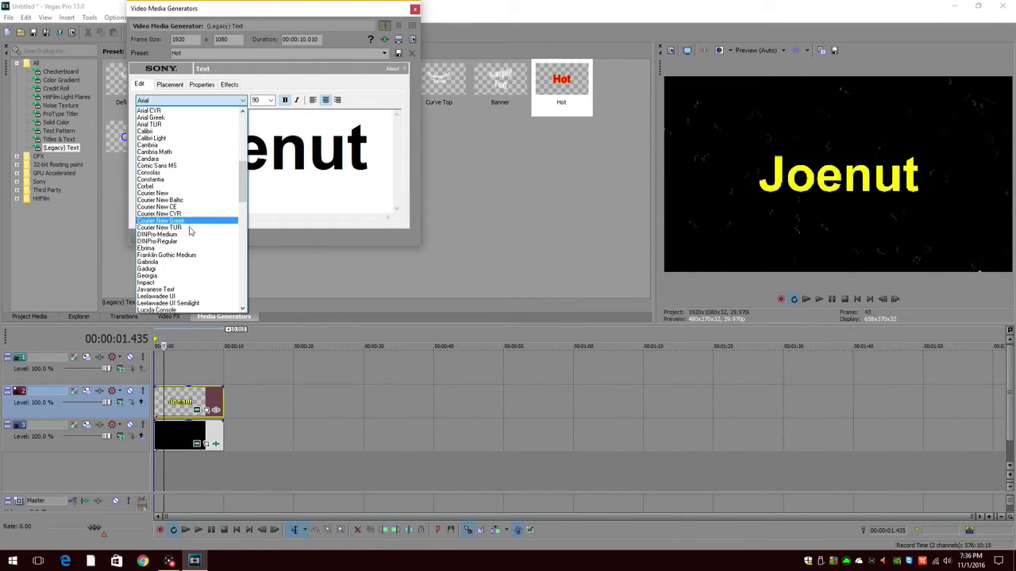
pyautogui.scroll(-15, 191, 231)
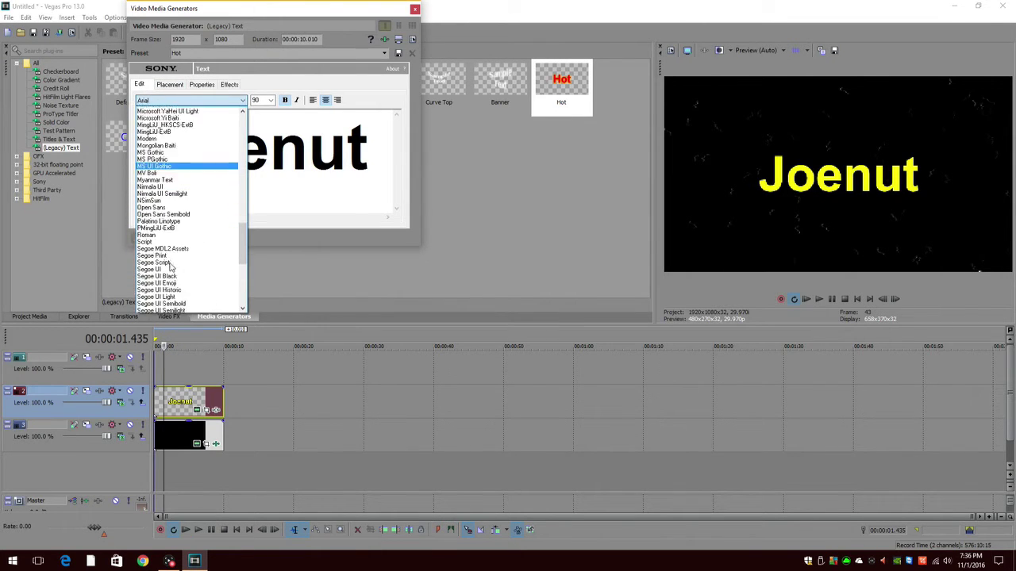
pyautogui.scroll(-4, 169, 268)
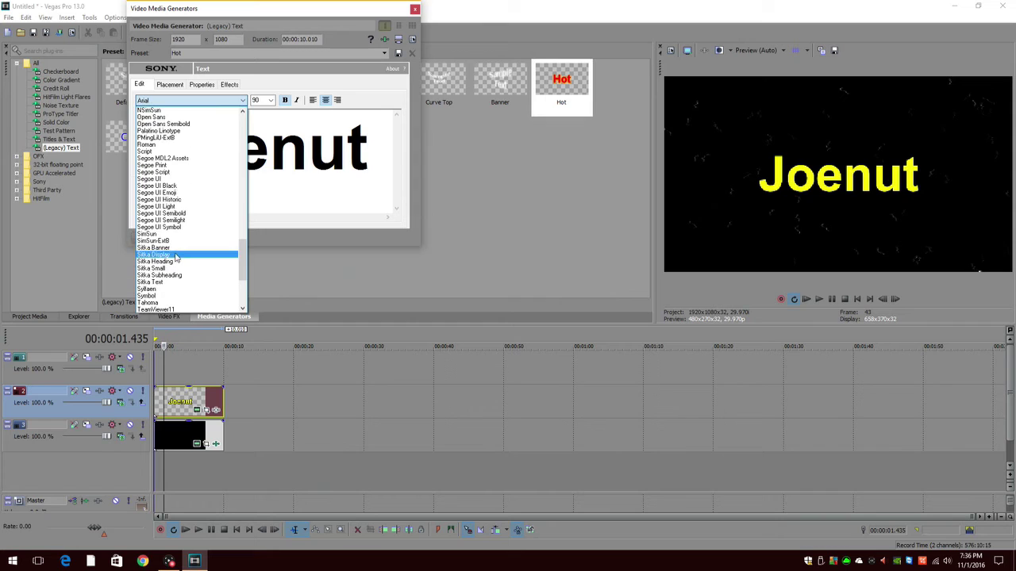
pyautogui.click(173, 179)
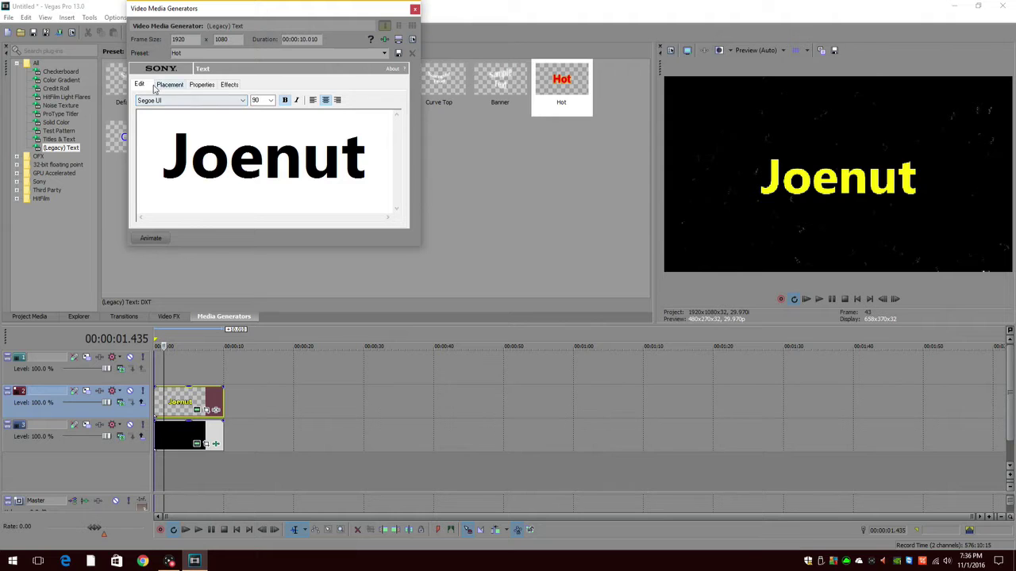
pyautogui.click(415, 10)
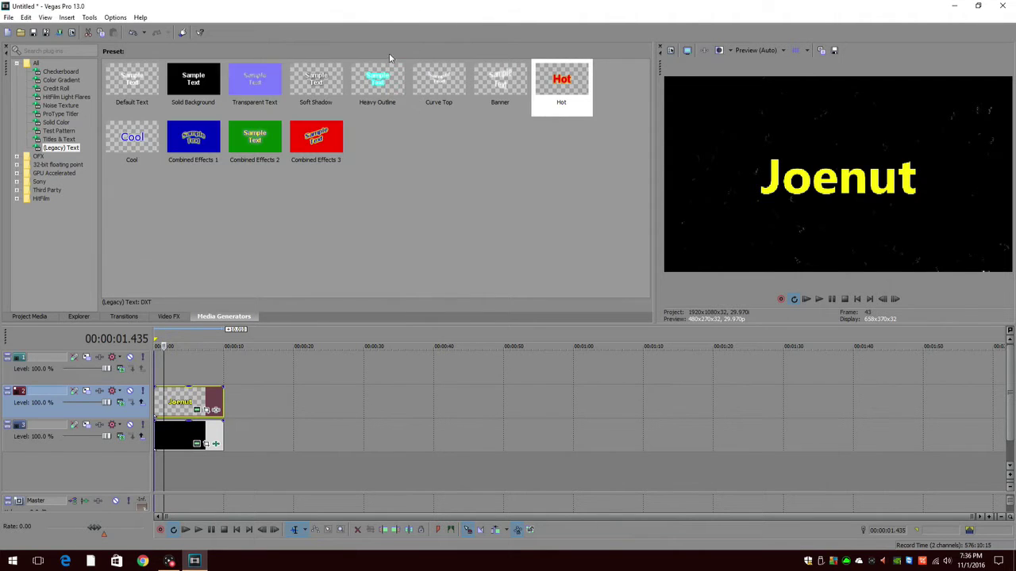
# Import the donut image from the Downloads folder onto the top track and stretch it to match the full length of the title
pyautogui.click(174, 373)
pyautogui.click(8, 17)
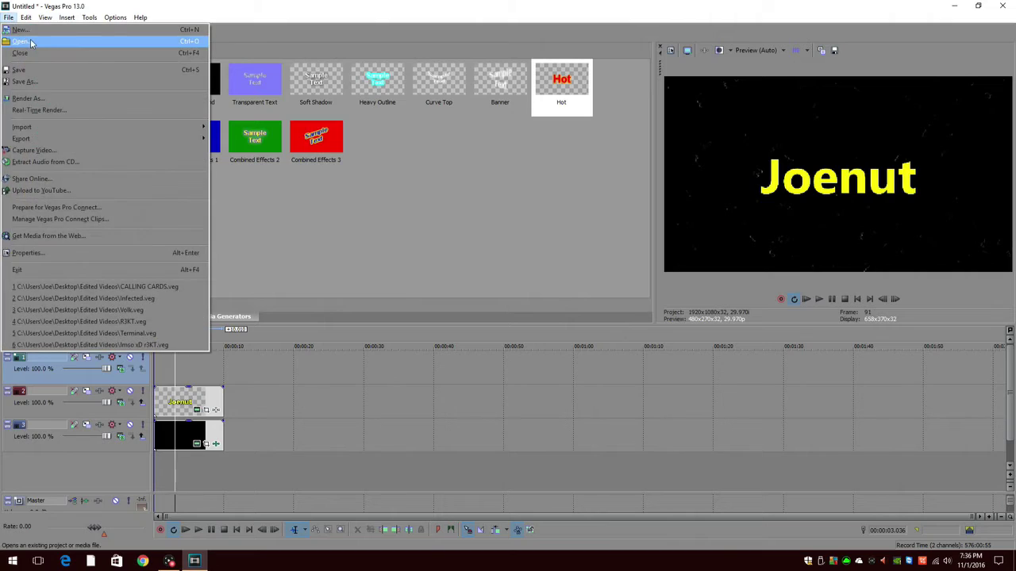
pyautogui.click(31, 43)
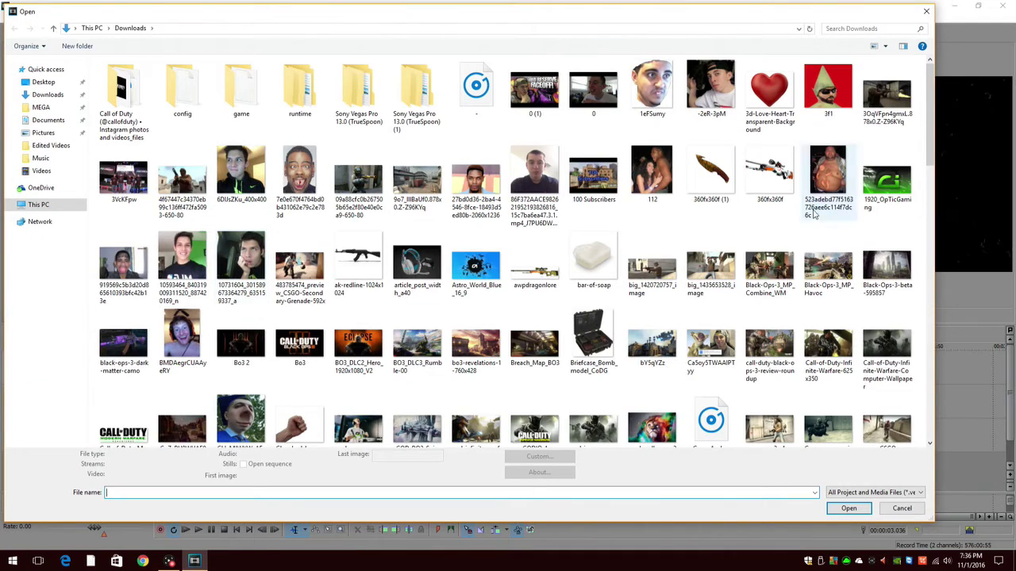
pyautogui.scroll(-5, 814, 214)
pyautogui.doubleClick(125, 396)
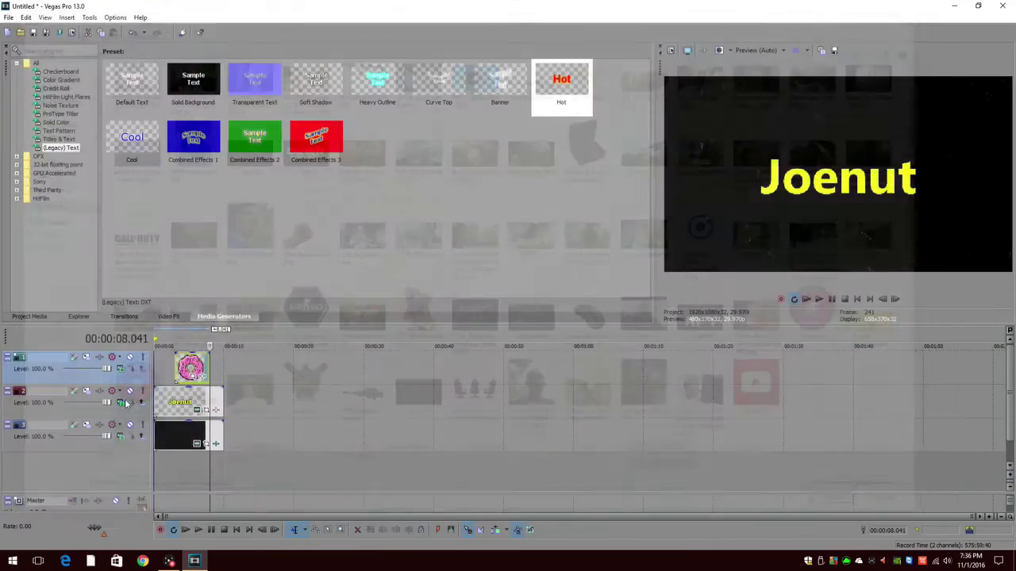
pyautogui.moveTo(207, 366)
pyautogui.mouseDown()
pyautogui.moveTo(187, 366)
pyautogui.moveTo(222, 368)
pyautogui.mouseUp()
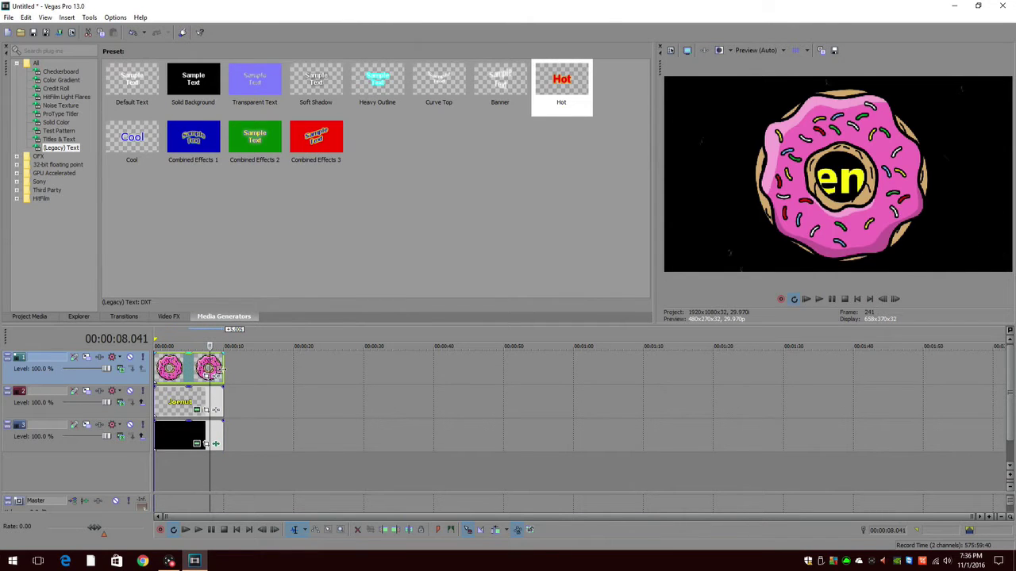
# Disable resampling on both the donut image event and the "Joenut" title event
pyautogui.rightClick(193, 370)
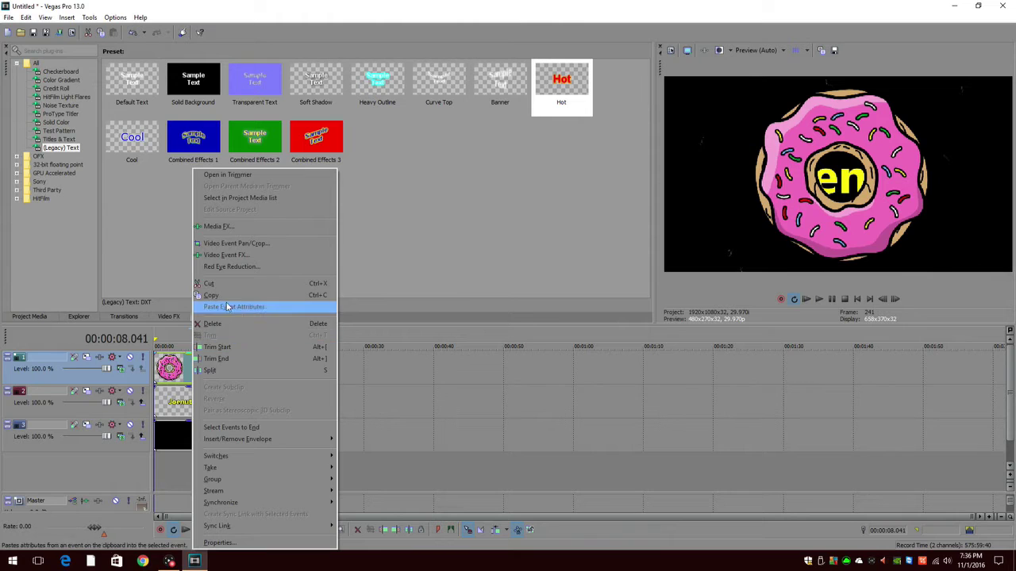
pyautogui.moveTo(224, 461)
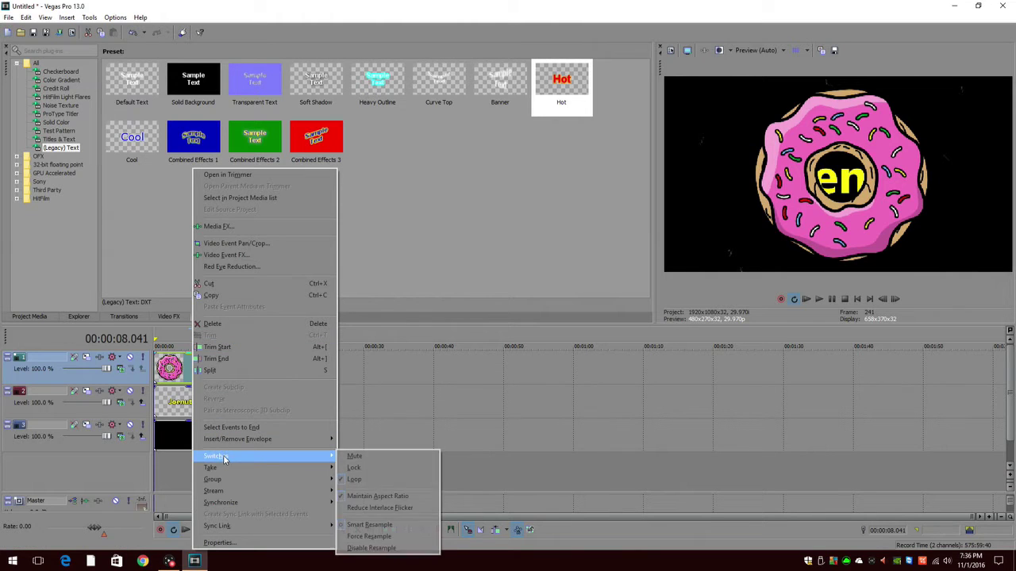
pyautogui.click(381, 551)
pyautogui.click(169, 407)
pyautogui.rightClick(185, 395)
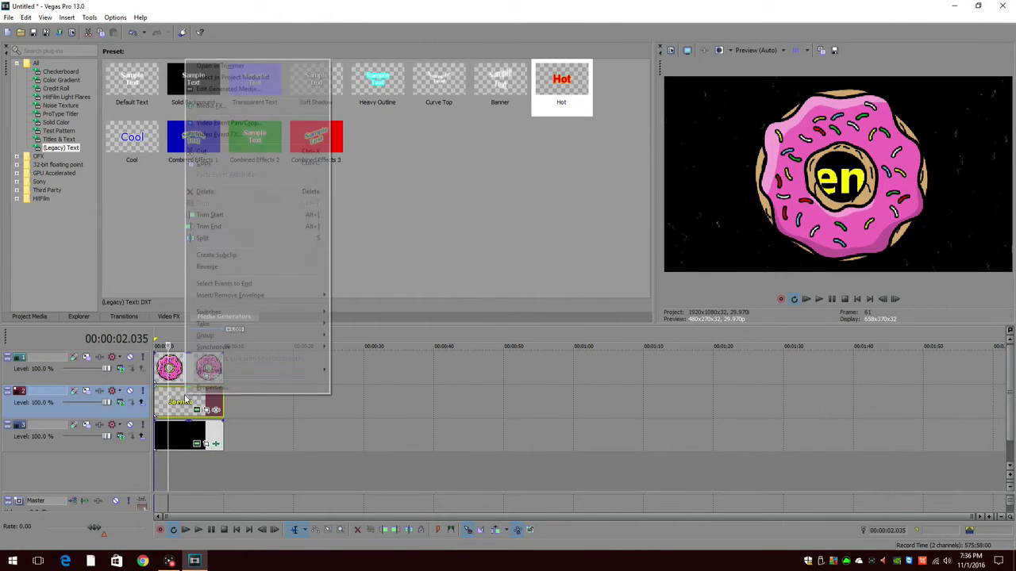
pyautogui.moveTo(221, 313)
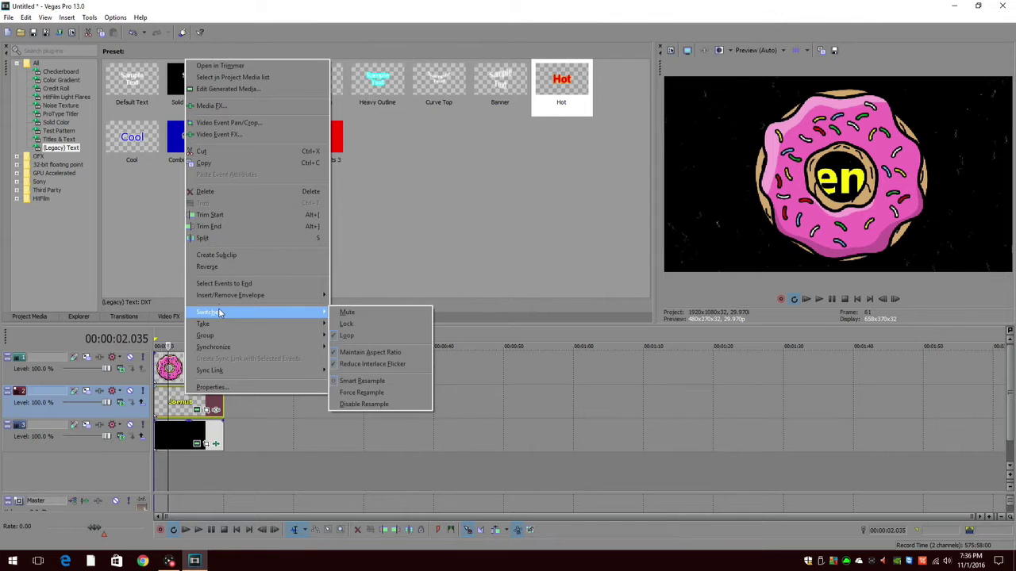
pyautogui.click(383, 407)
# Swap the donut and title events so the title sits on track 1 above the donut on track 2
pyautogui.moveTo(208, 369); pyautogui.dragTo(310, 369)
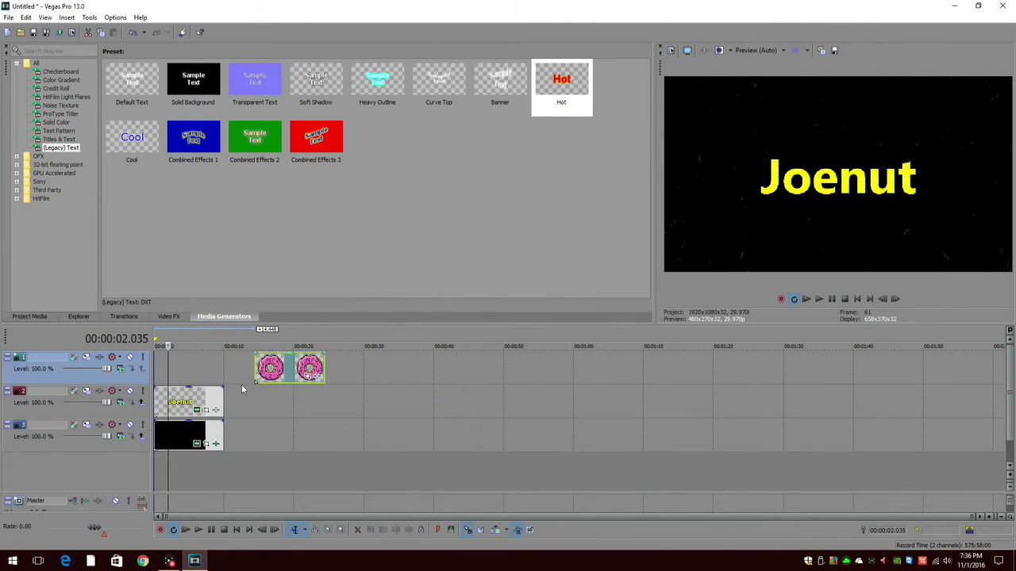
pyautogui.moveTo(200, 403); pyautogui.dragTo(207, 369)
pyautogui.moveTo(276, 370); pyautogui.dragTo(170, 402)
pyautogui.click(237, 373)
pyautogui.click(171, 367)
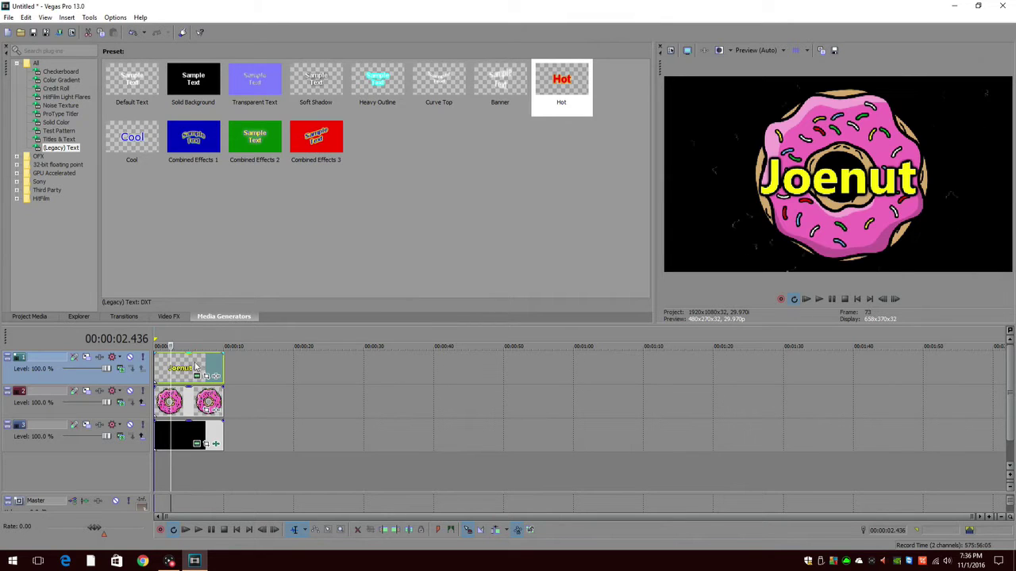
# Set the "Joenut" title's outline width to 0.390, close its generator settings and play back the intro
pyautogui.click(202, 368)
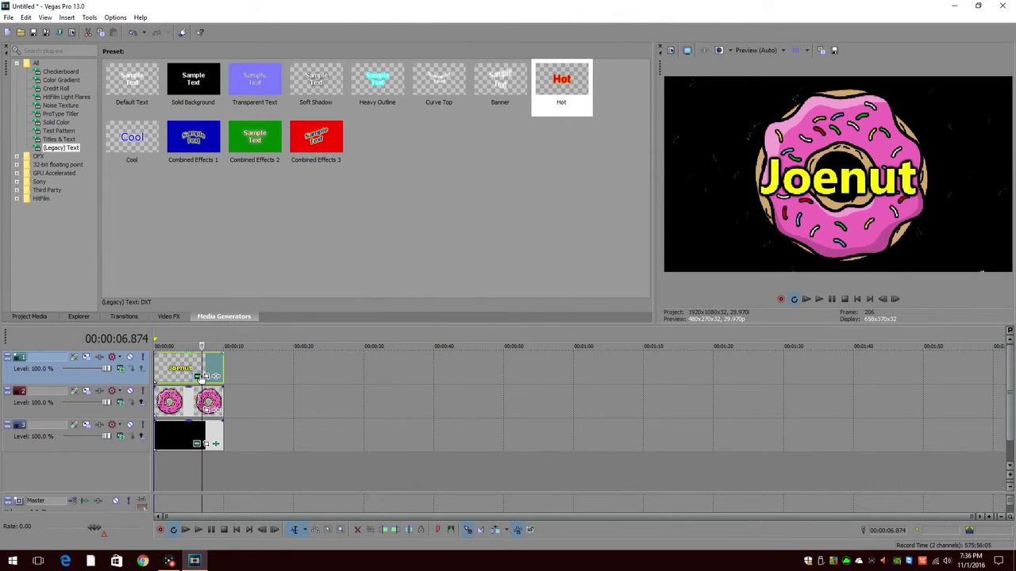
pyautogui.click(198, 377)
pyautogui.click(229, 84)
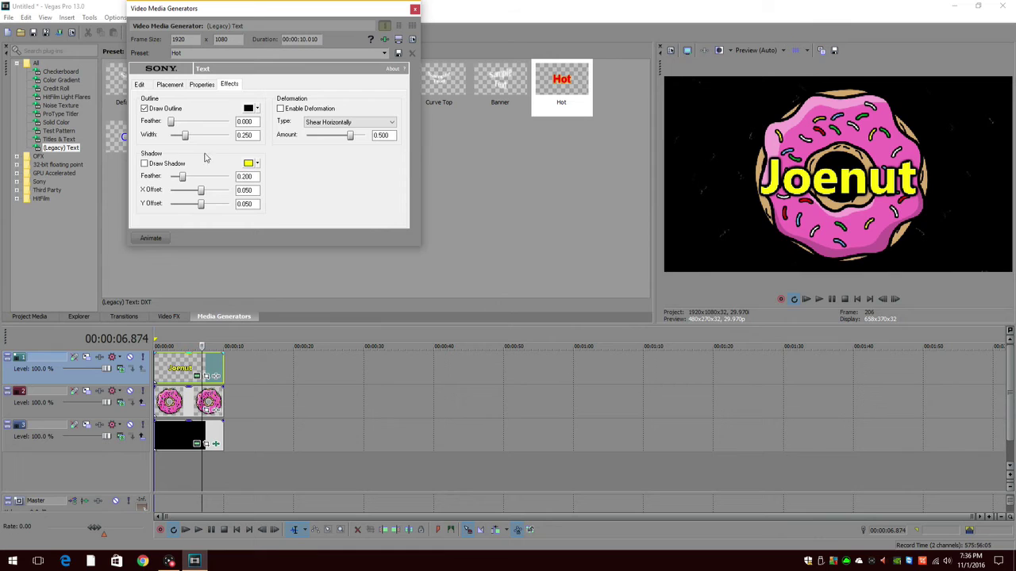
pyautogui.moveTo(187, 140); pyautogui.dragTo(196, 140)
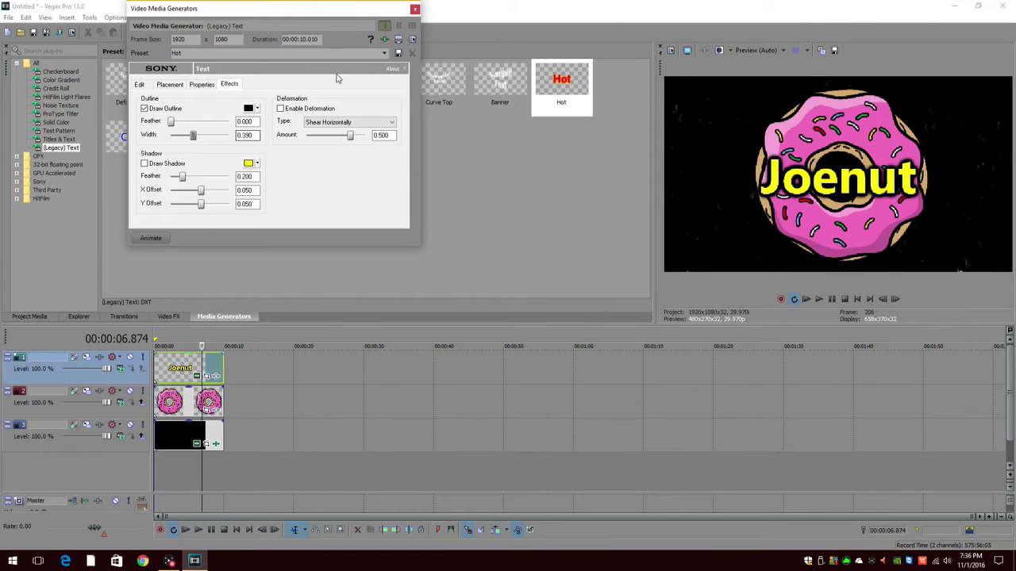
pyautogui.click(414, 9)
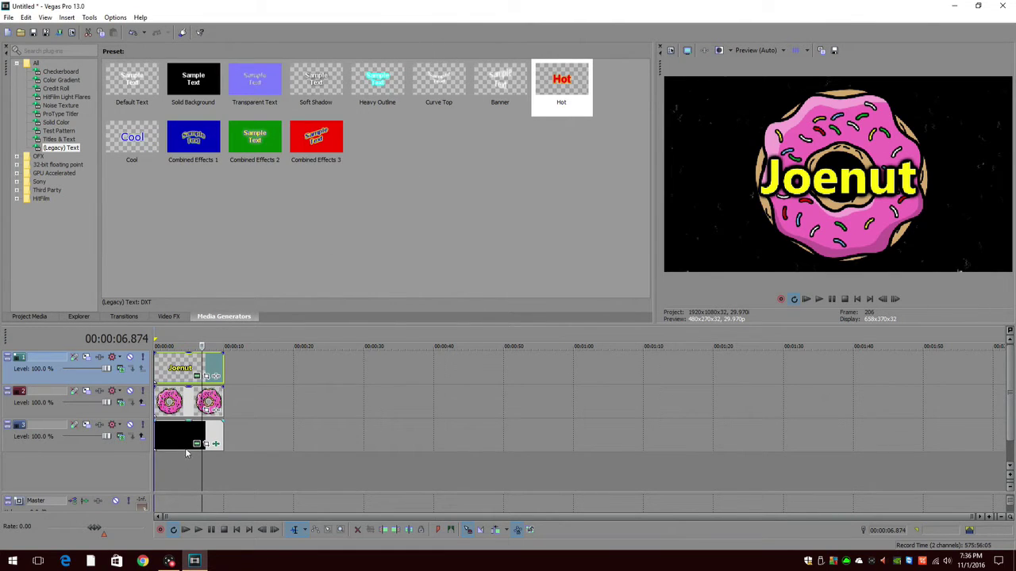
pyautogui.click(242, 430)
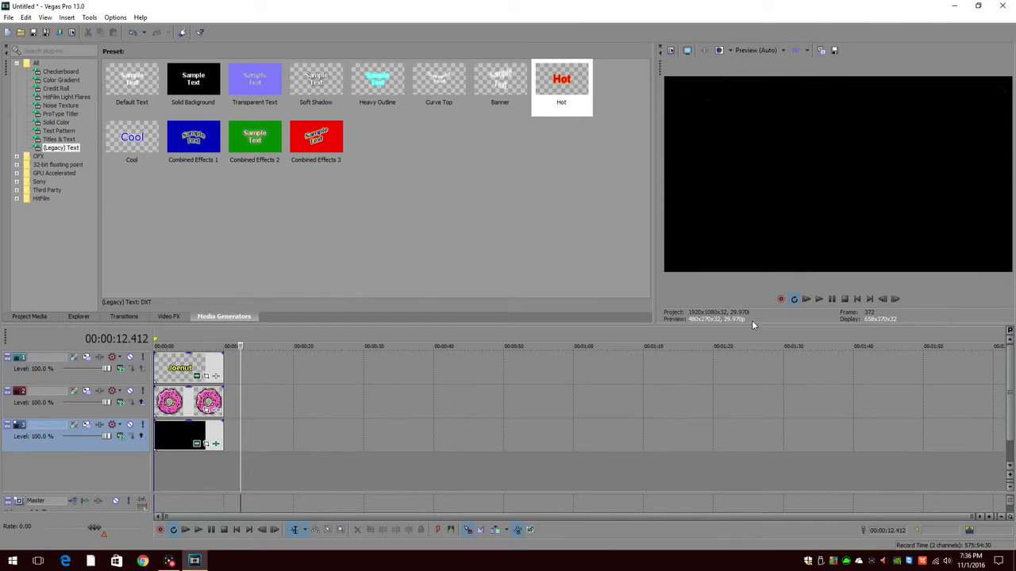
pyautogui.click(808, 298)
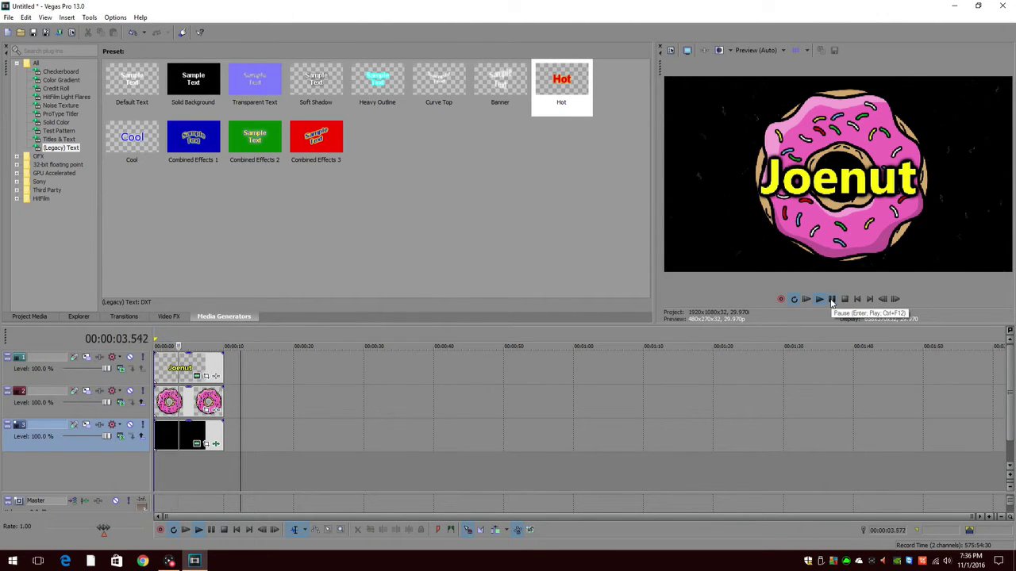
pyautogui.click(832, 300)
# Insert a new audio track below the three video tracks
pyautogui.click(254, 386)
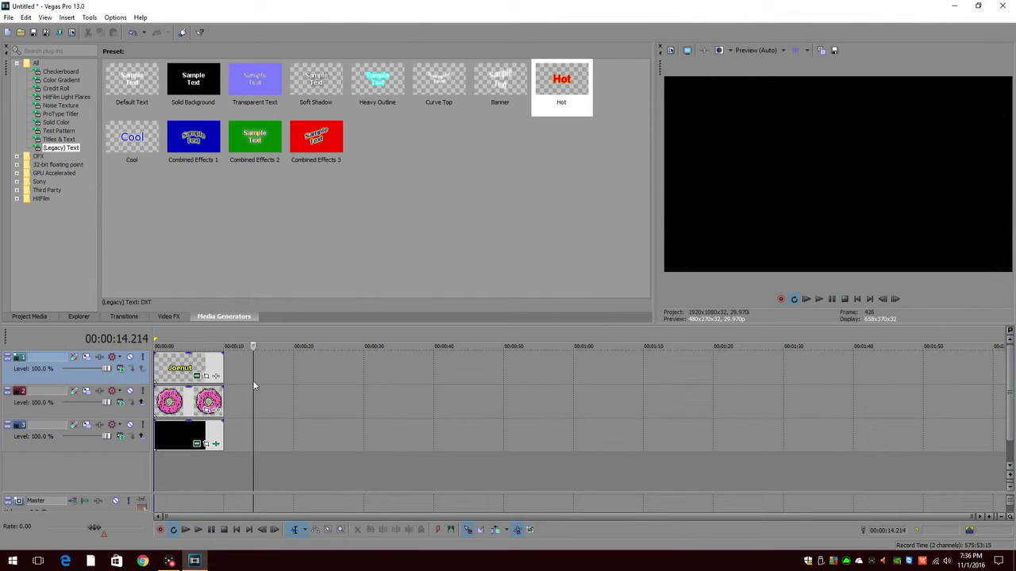
pyautogui.rightClick(129, 469)
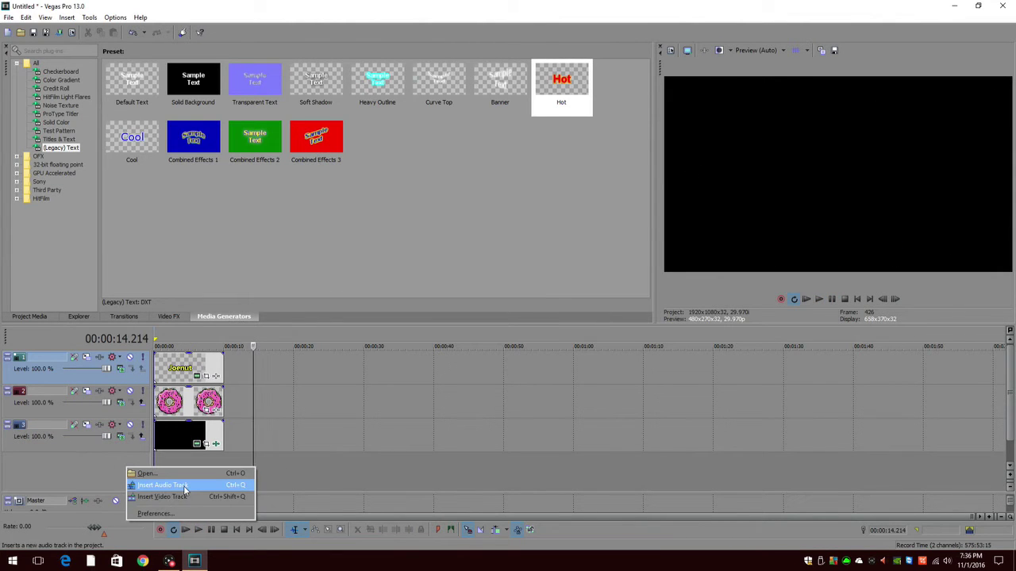
pyautogui.click(185, 487)
# Import the "edits - Alone INTRO 2" clip from the Videos folder after the existing events, starting near 00:00:12.646
pyautogui.click(243, 444)
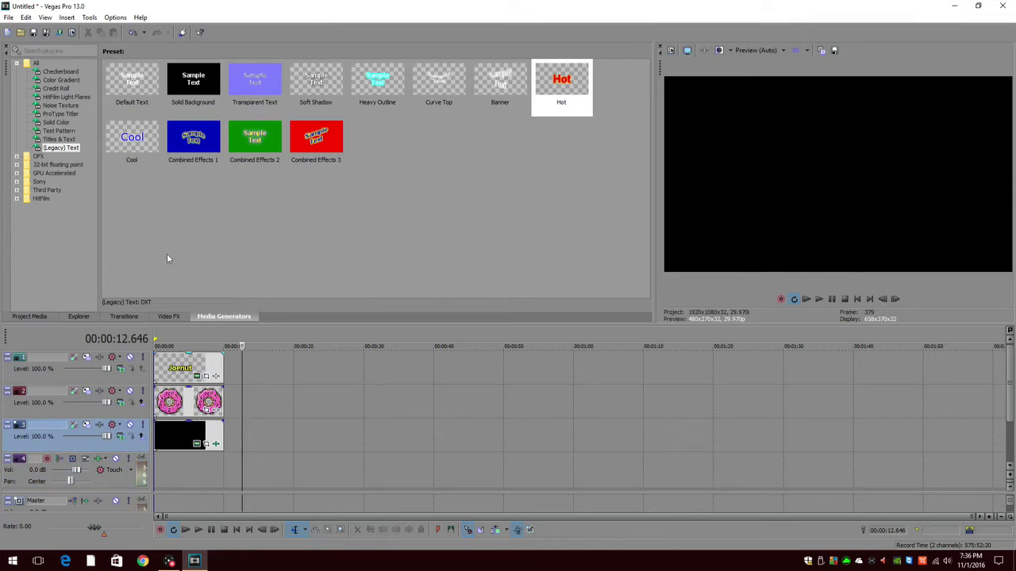
pyautogui.click(8, 17)
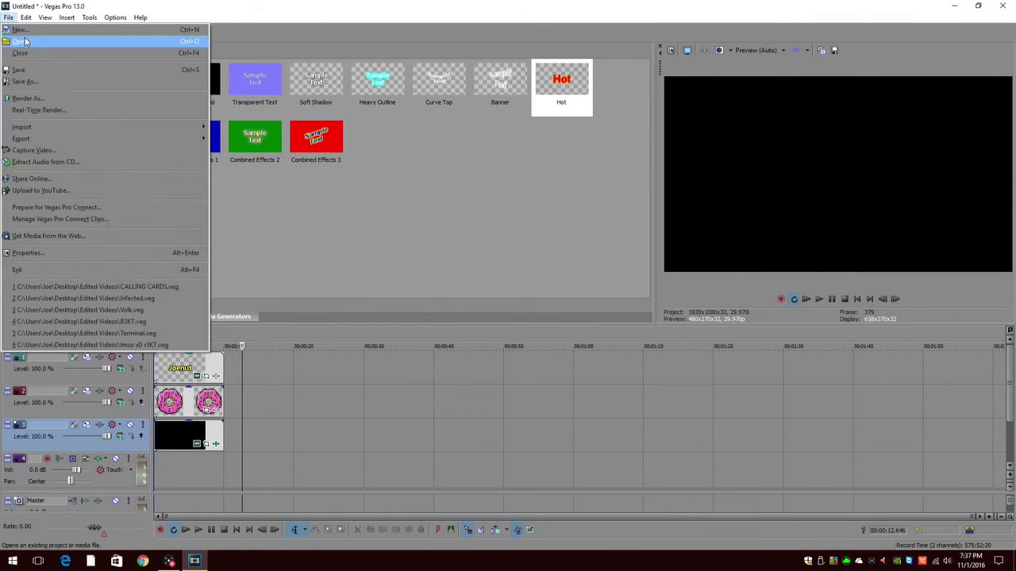
pyautogui.click(22, 41)
pyautogui.click(42, 170)
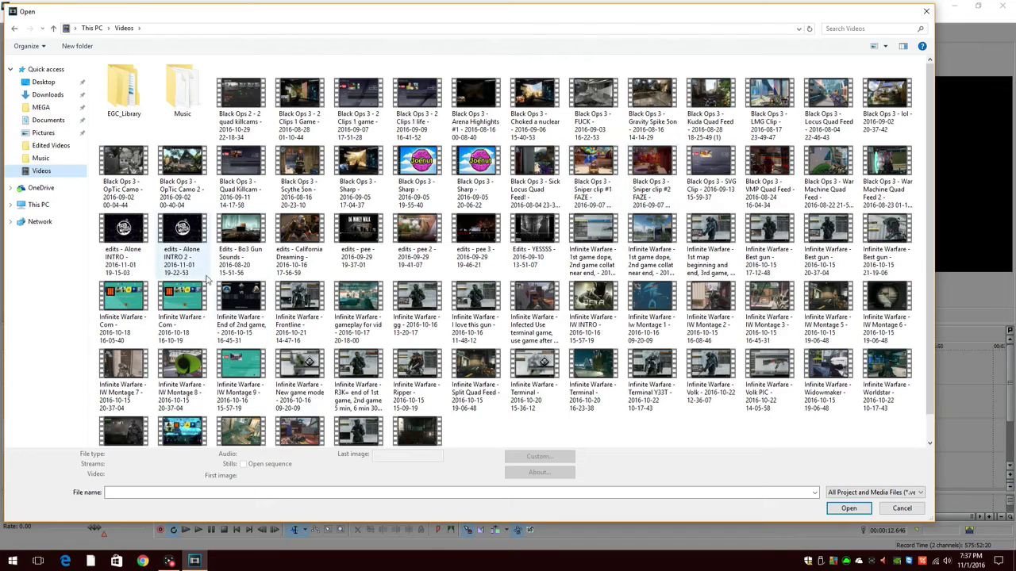
pyautogui.doubleClick(182, 250)
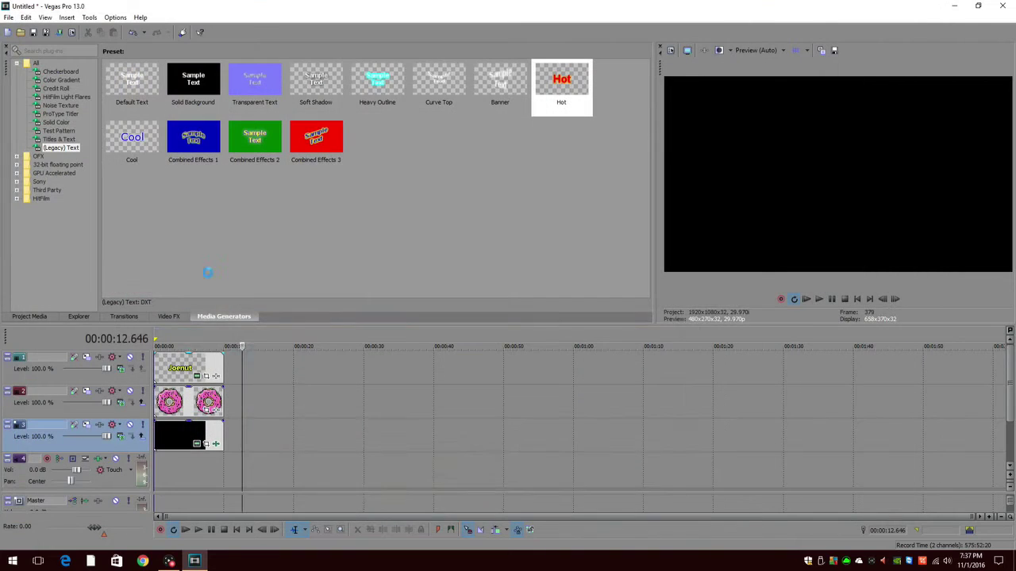
# Split the imported music clip at 00:00:54.087 and delete the part before the cut
pyautogui.click(537, 442)
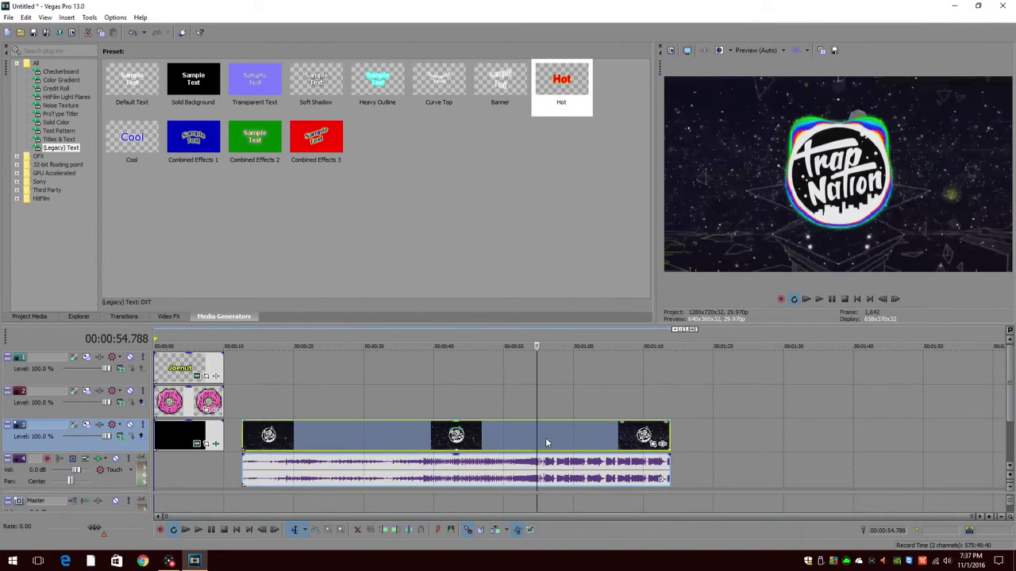
pyautogui.click(546, 442)
pyautogui.scroll(1, 520, 437)
pyautogui.press('space')
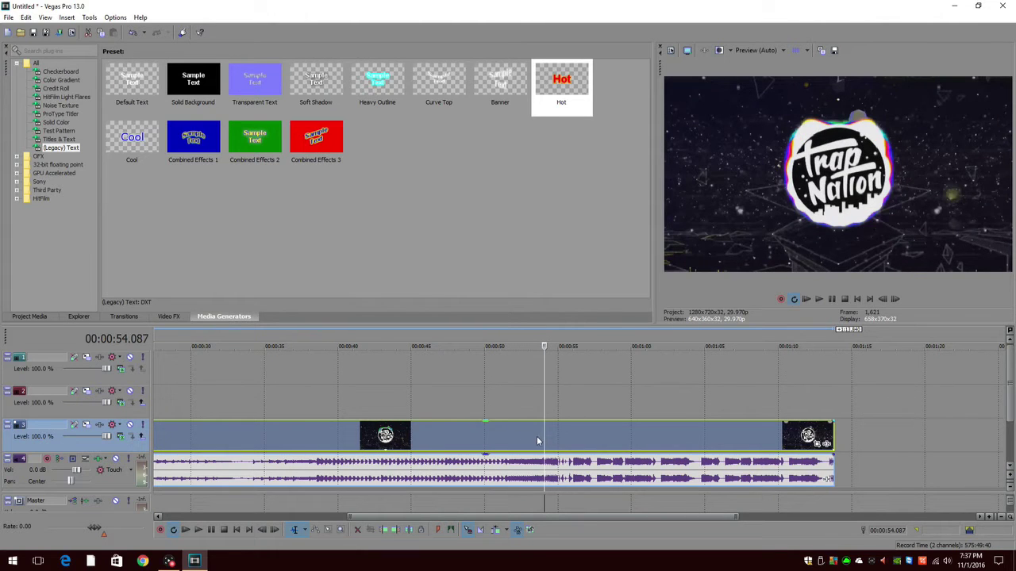
pyautogui.rightClick(541, 439)
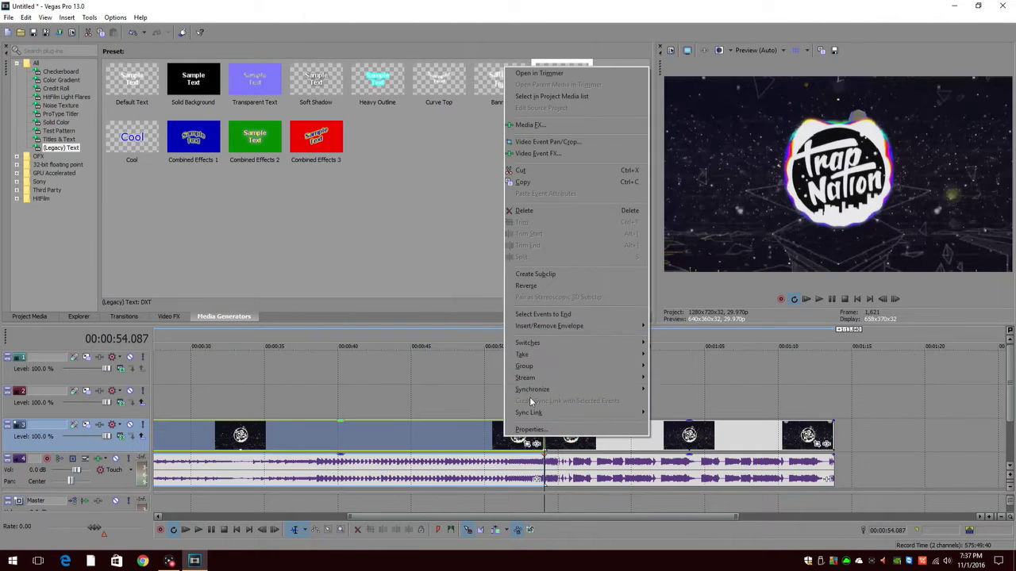
pyautogui.click(524, 210)
# Delete the video portion of the remaining music clip, keeping only its audio
pyautogui.click(591, 448)
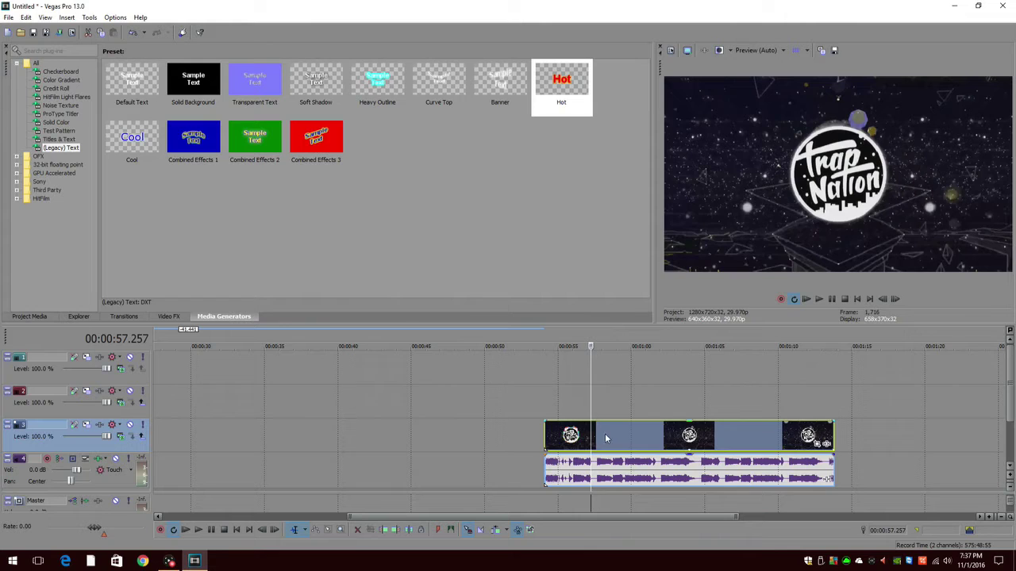
pyautogui.rightClick(652, 431)
pyautogui.click(674, 205)
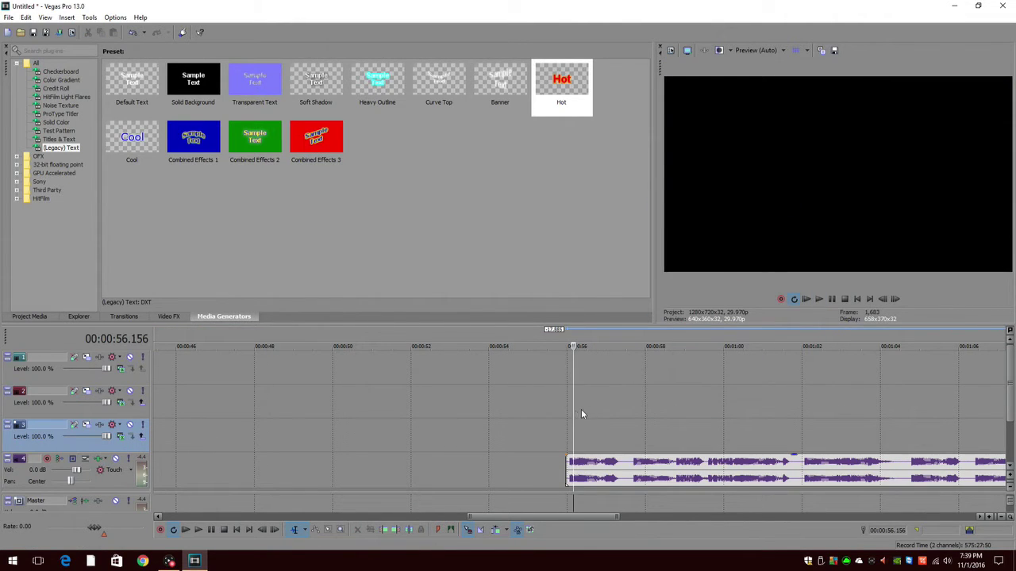
# Listen to the start of the music and trim its leading silence to about 00:00:56.06, where the waveform begins
pyautogui.click(568, 415)
pyautogui.click(817, 300)
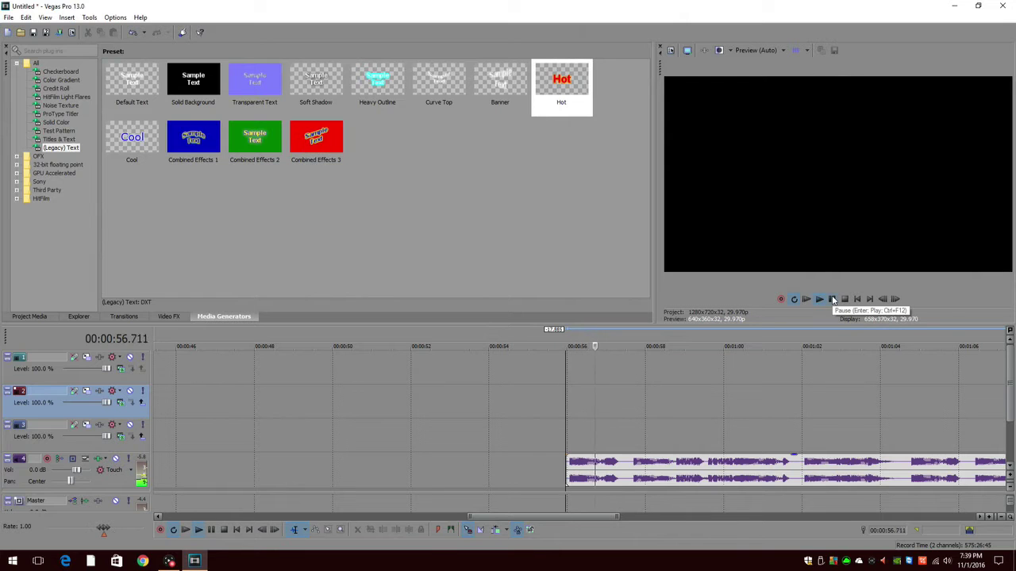
pyautogui.scroll(4, 817, 383)
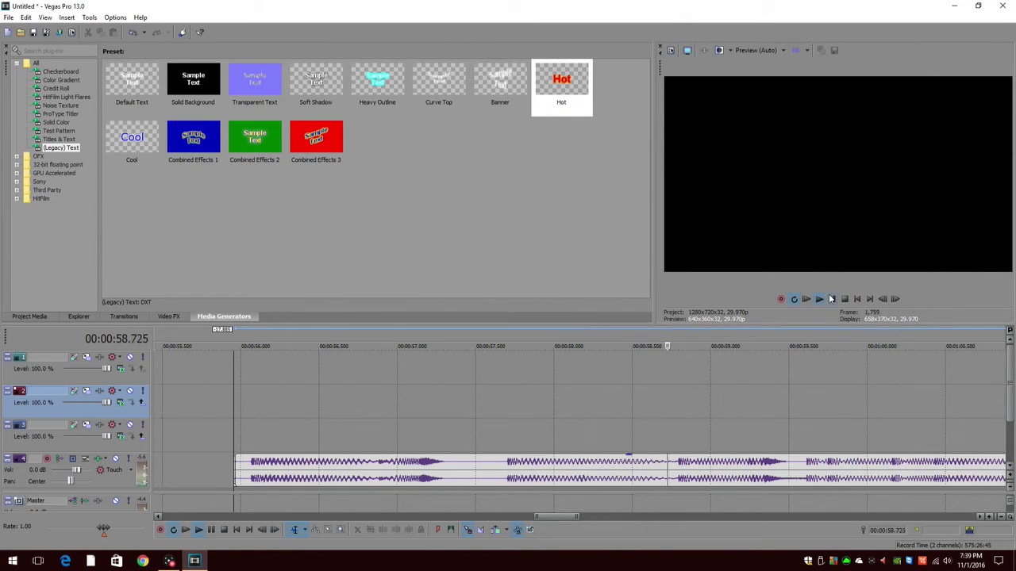
pyautogui.press('Return')
pyautogui.click(239, 425)
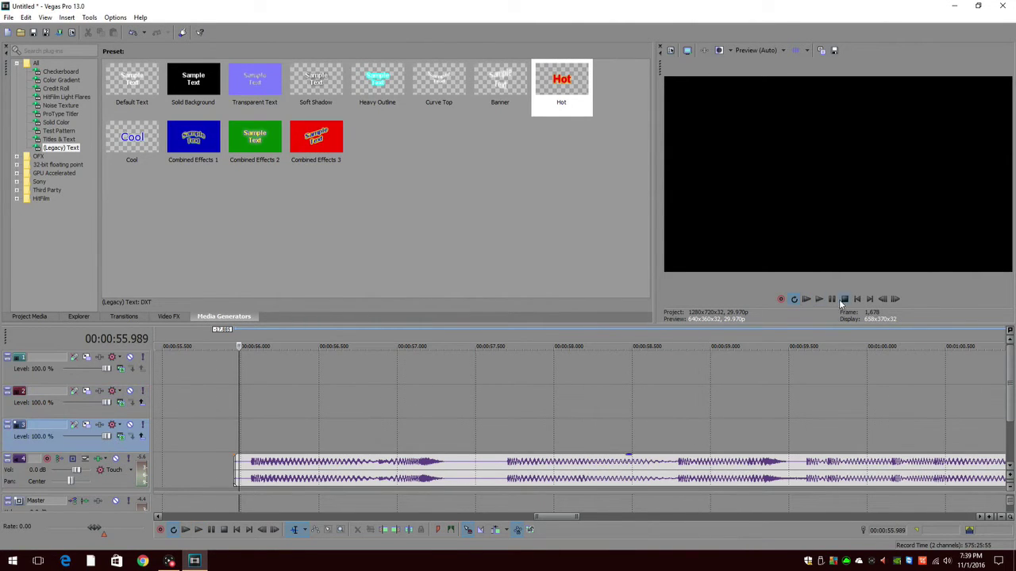
pyautogui.press('Return')
pyautogui.press('Return')
pyautogui.scroll(3, 487, 474)
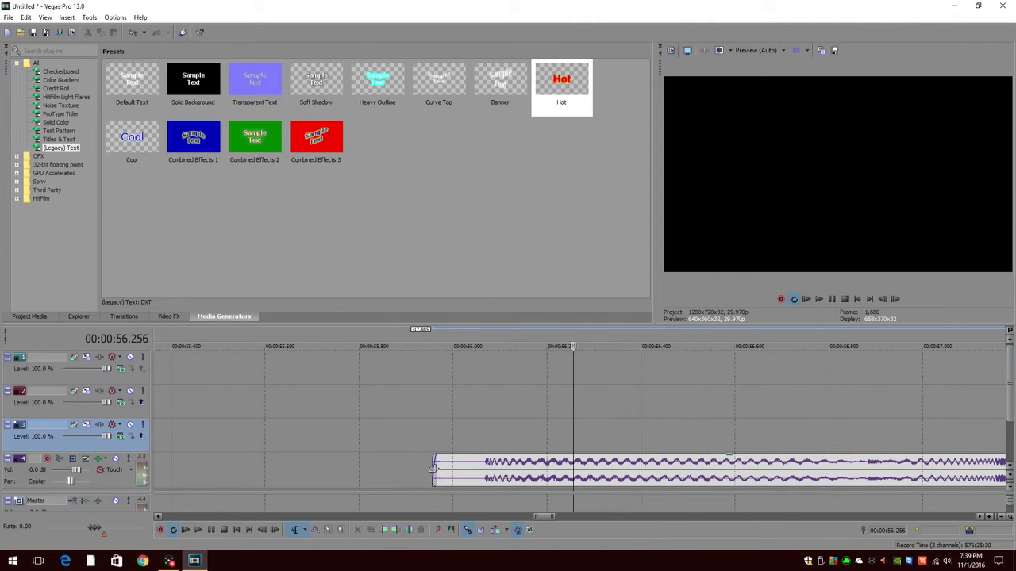
pyautogui.moveTo(435, 470); pyautogui.dragTo(480, 463)
# Play the trimmed music from its start and pause at about 00:01:05.9 to judge which section to use
pyautogui.press('space')
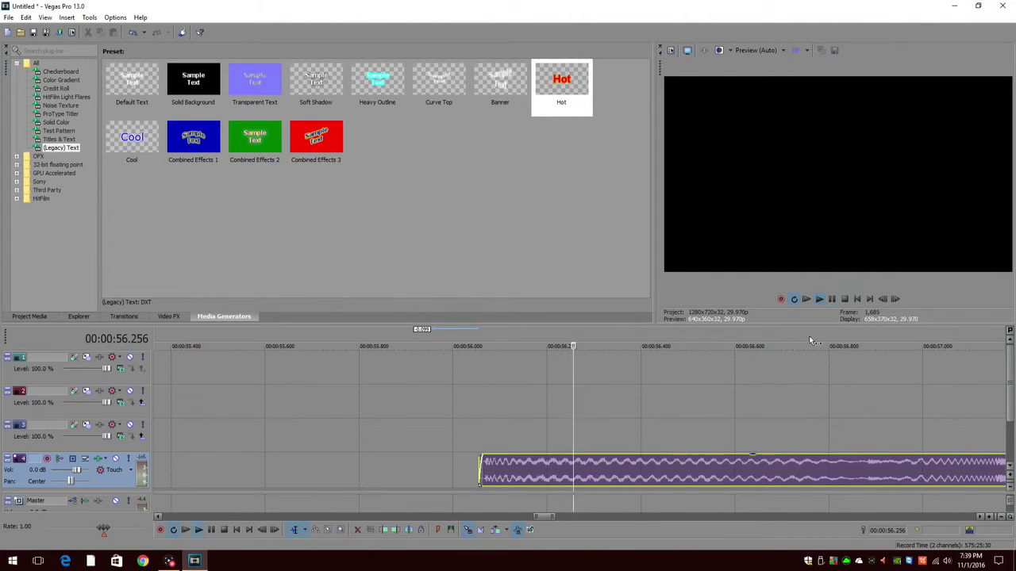
pyautogui.scroll(-5, 810, 340)
pyautogui.scroll(-6, 838, 376)
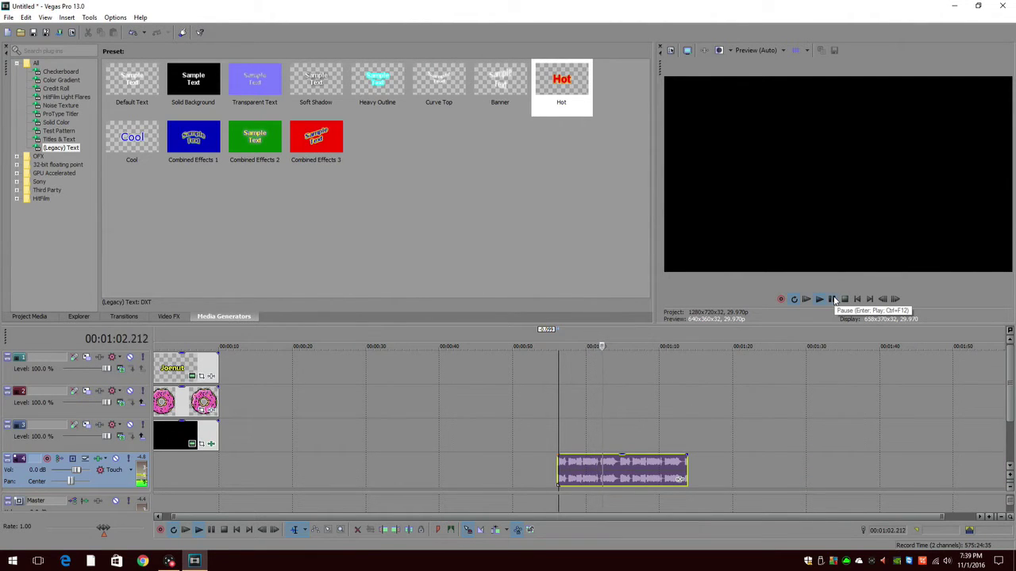
pyautogui.scroll(6, 839, 408)
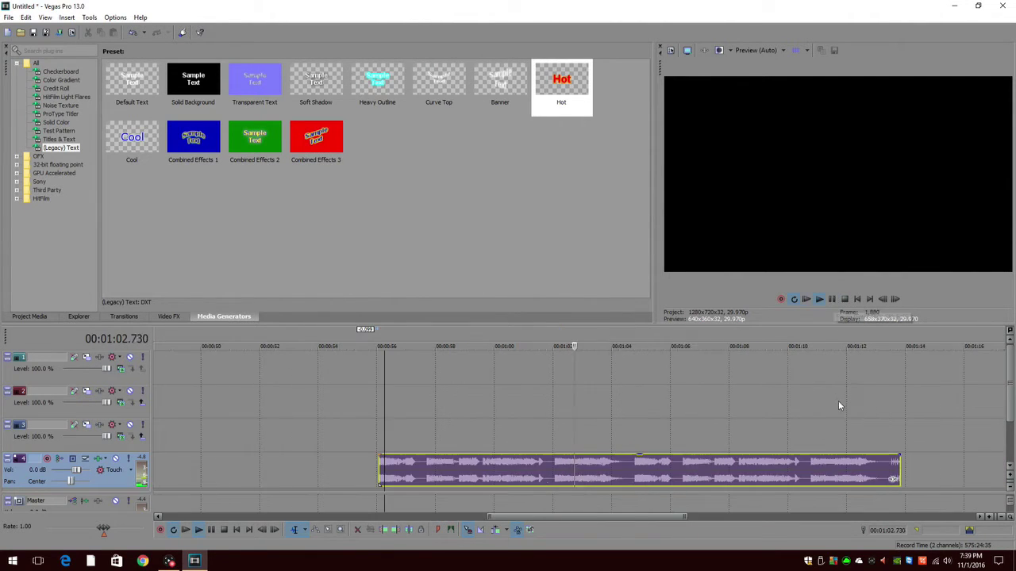
pyautogui.click(831, 299)
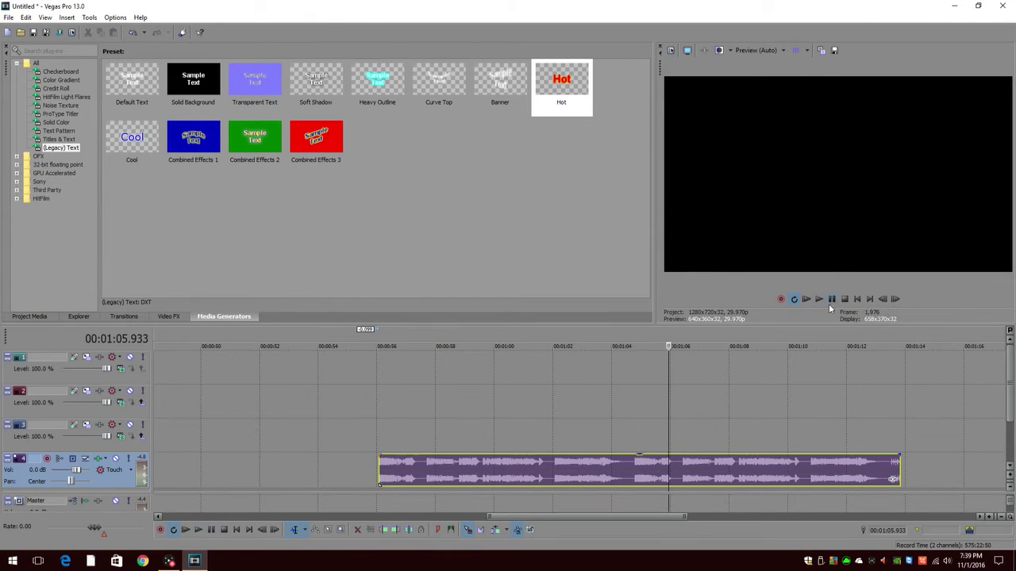
# Split the music clip at 00:01:05.933 and delete the part after the cut
pyautogui.press('s')
pyautogui.rightClick(722, 469)
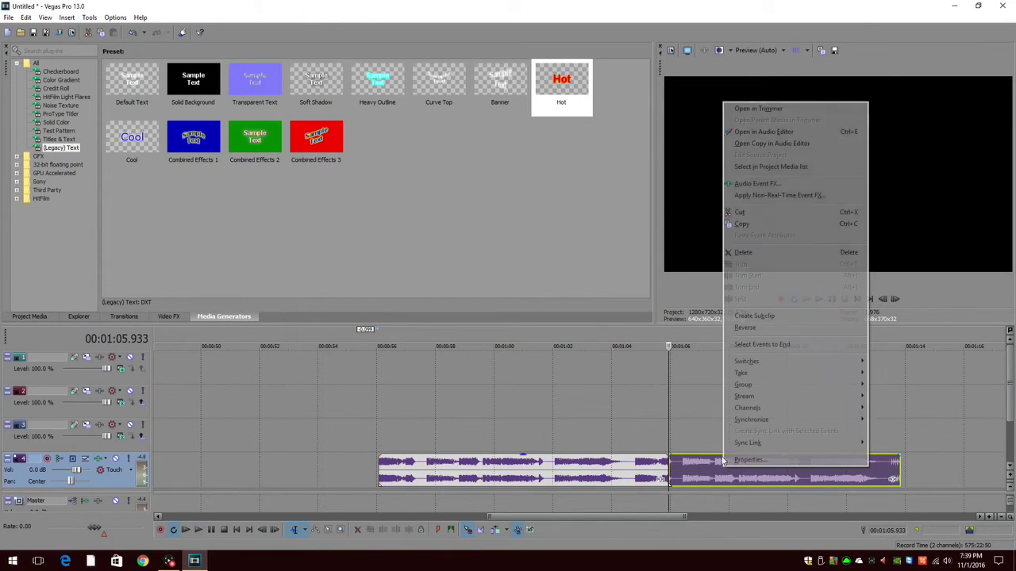
pyautogui.click(754, 254)
# Add a short fade-out to the end of the music and move the clip to the start of the timeline
pyautogui.scroll(3, 698, 470)
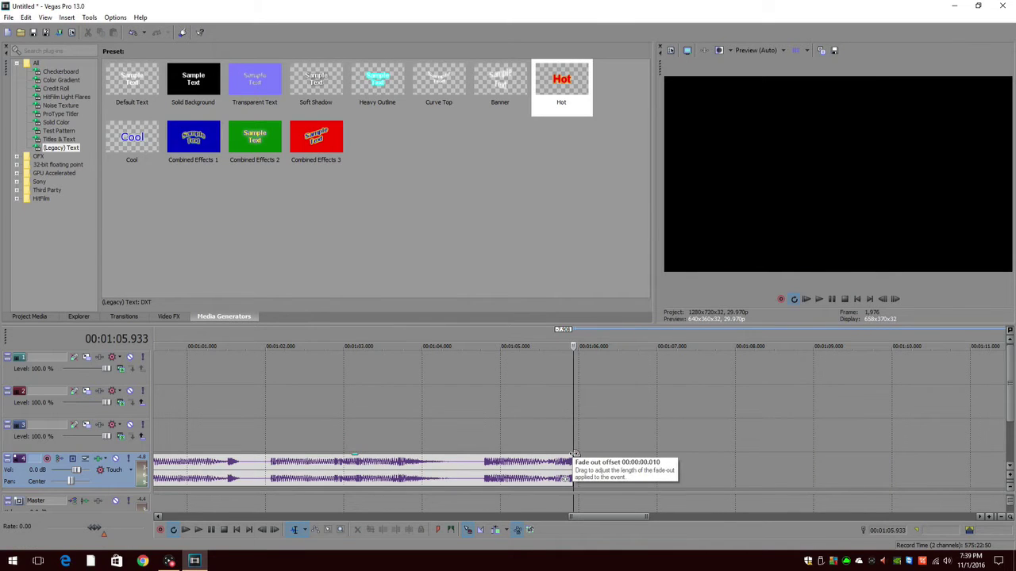
pyautogui.moveTo(573, 457); pyautogui.dragTo(161, 484)
pyautogui.scroll(-6, 534, 473)
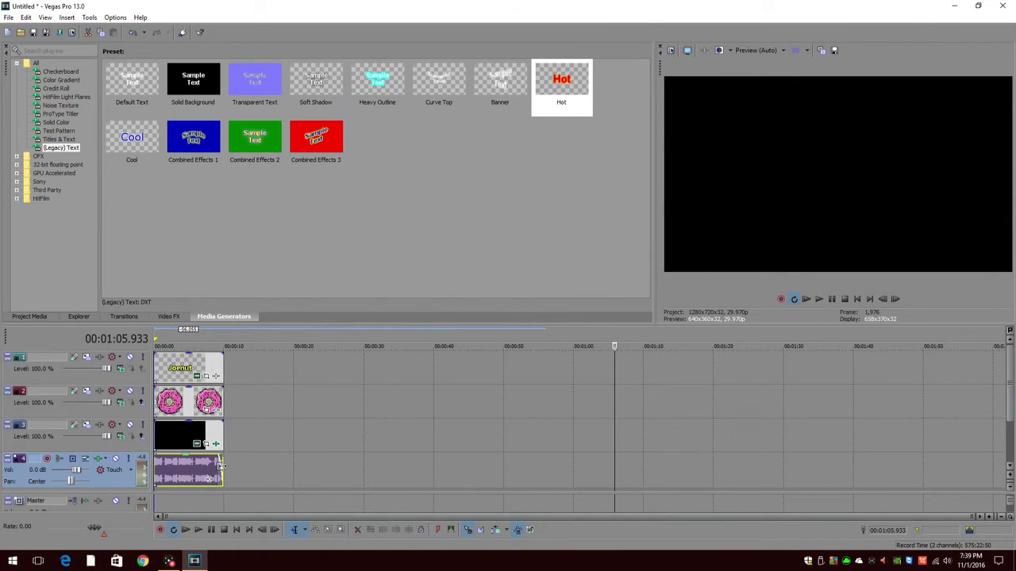
# Extend the end of the music to 00:00:10.010, flush with the ends of the title, donut and background clips
pyautogui.click(220, 467)
pyautogui.scroll(8, 260, 460)
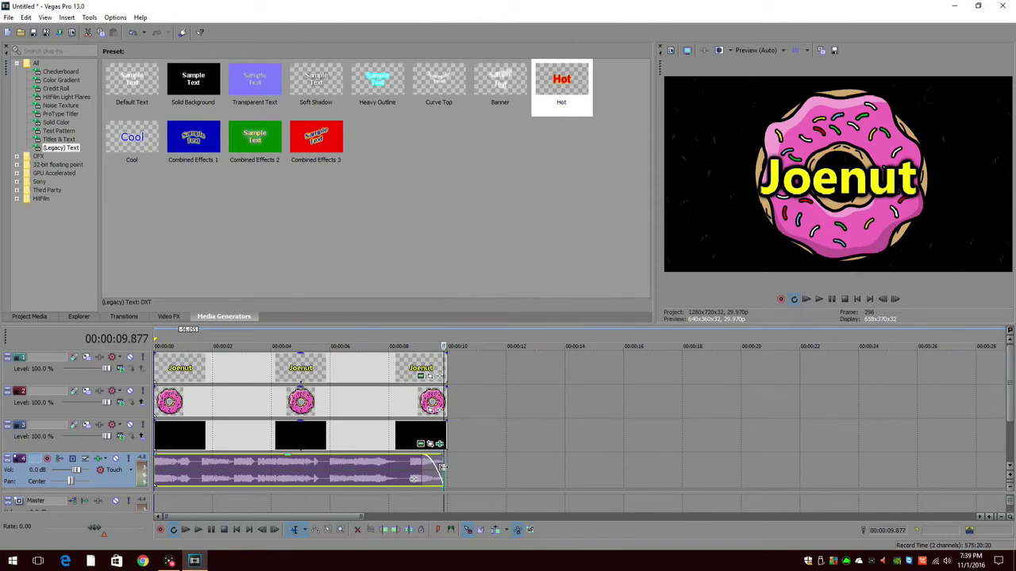
pyautogui.moveTo(443, 467); pyautogui.dragTo(447, 468)
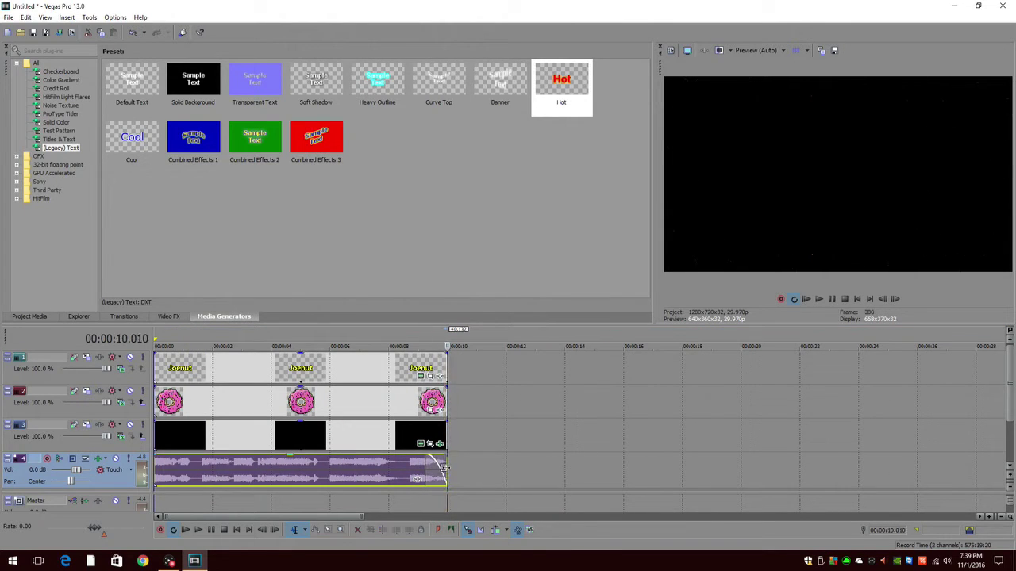
# Play the intro through its ending and replay its first second to check the fade-out and locate the opening beat
pyautogui.click(818, 300)
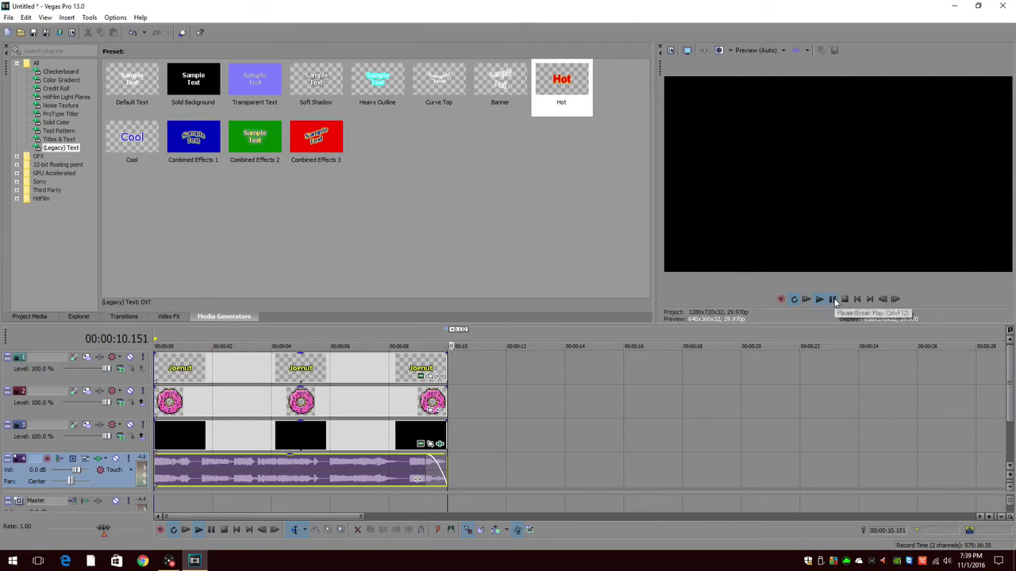
pyautogui.click(176, 378)
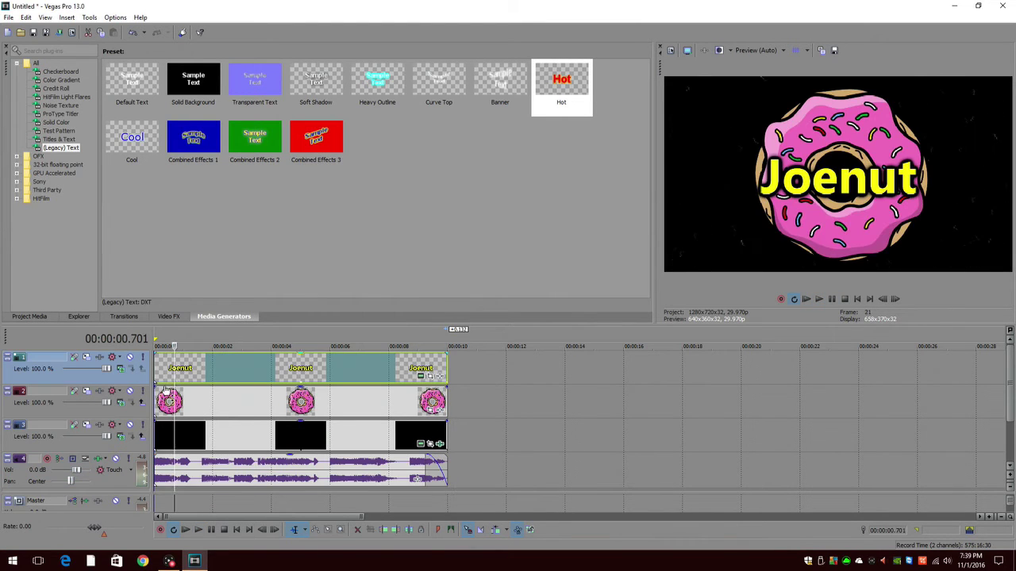
pyautogui.click(176, 402)
pyautogui.scroll(3, 177, 407)
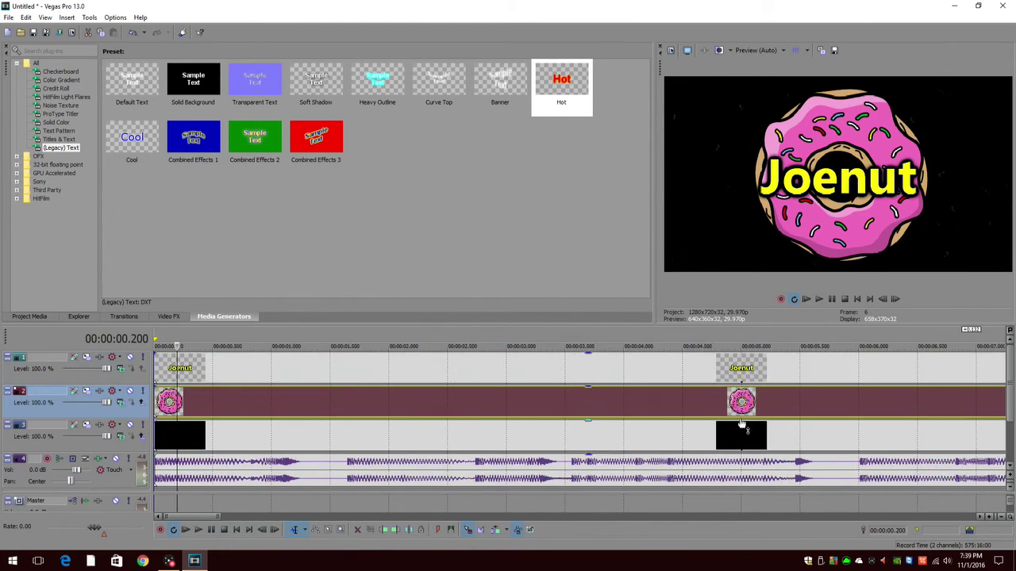
pyautogui.click(833, 302)
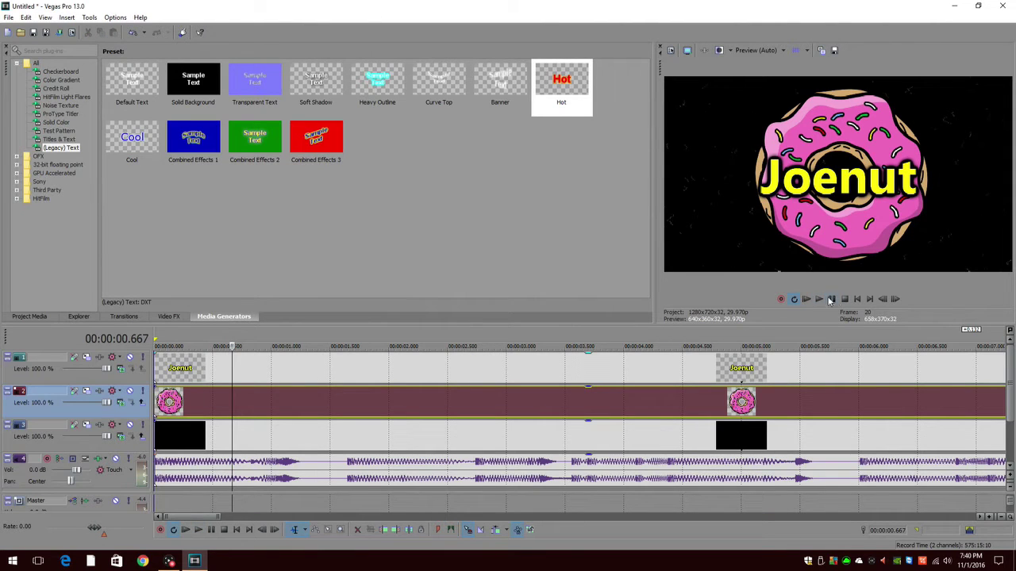
pyautogui.click(805, 299)
pyautogui.scroll(2, 307, 406)
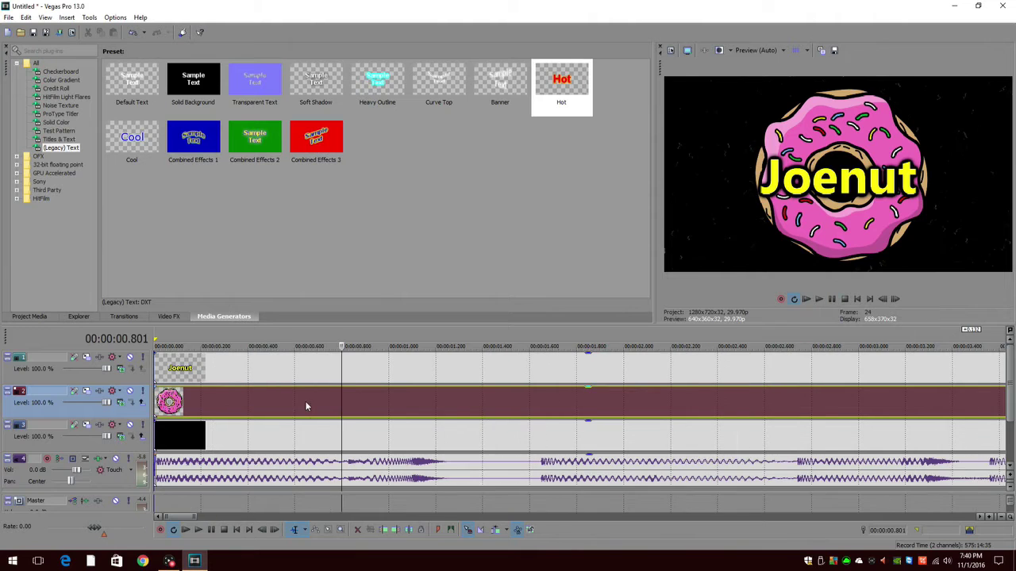
# Enlarge the "Joenut" title at 00:00:00.033 by reducing its Pan/Crop frame to 1,440 × 810, centred at 960, 540
pyautogui.click(161, 370)
pyautogui.scroll(-4, 161, 370)
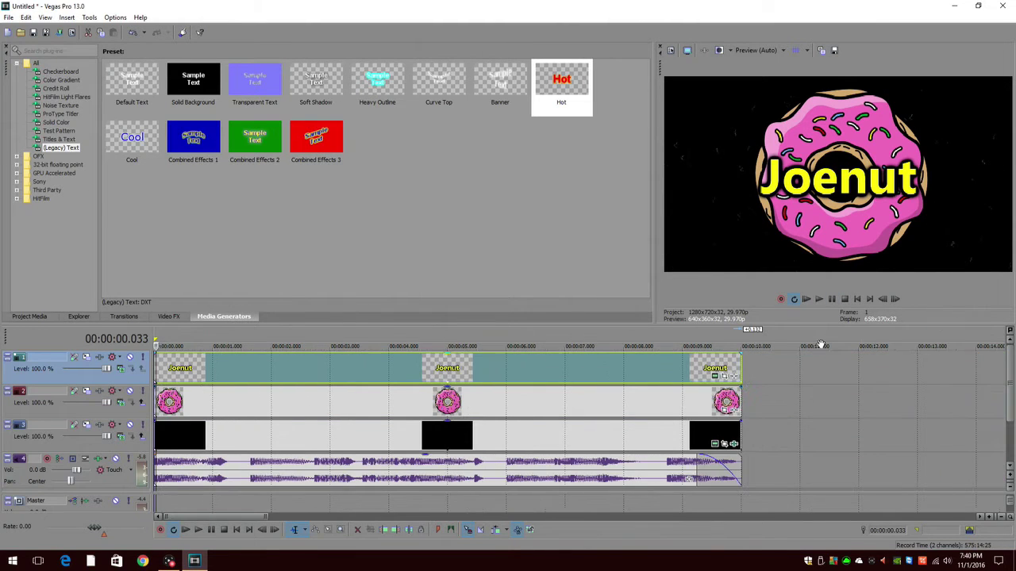
pyautogui.click(722, 376)
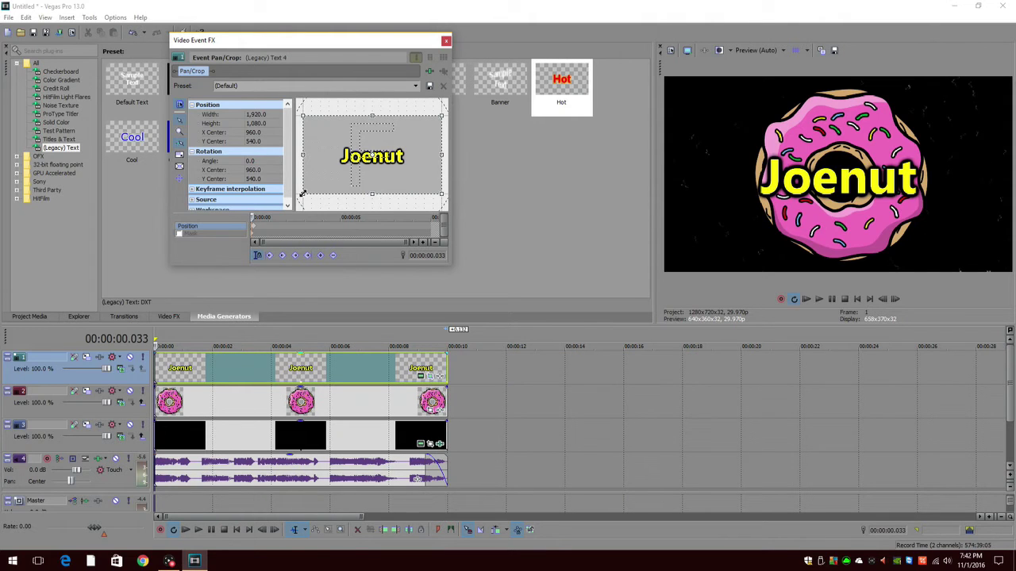
pyautogui.moveTo(302, 194); pyautogui.dragTo(358, 165)
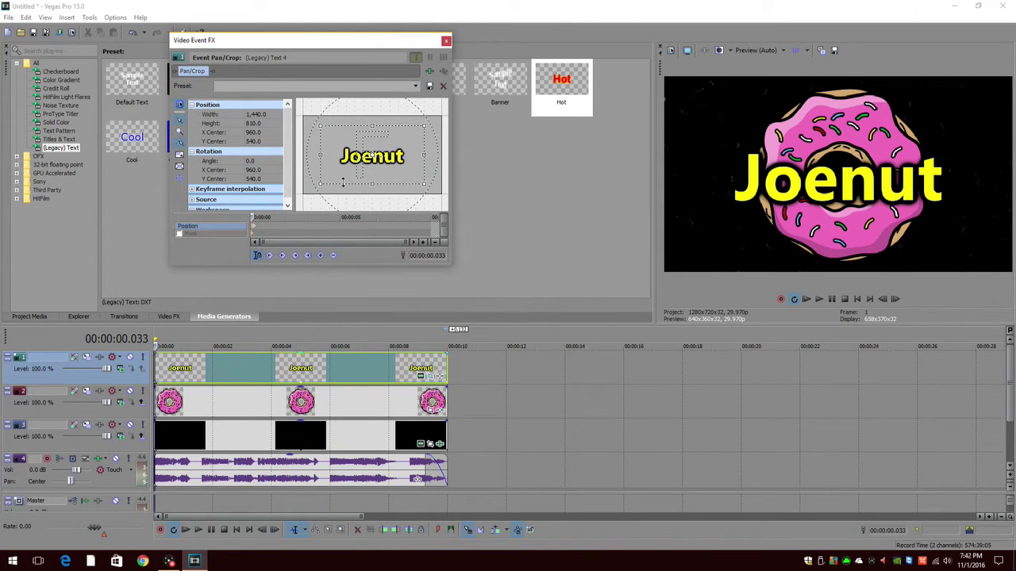
pyautogui.click(446, 40)
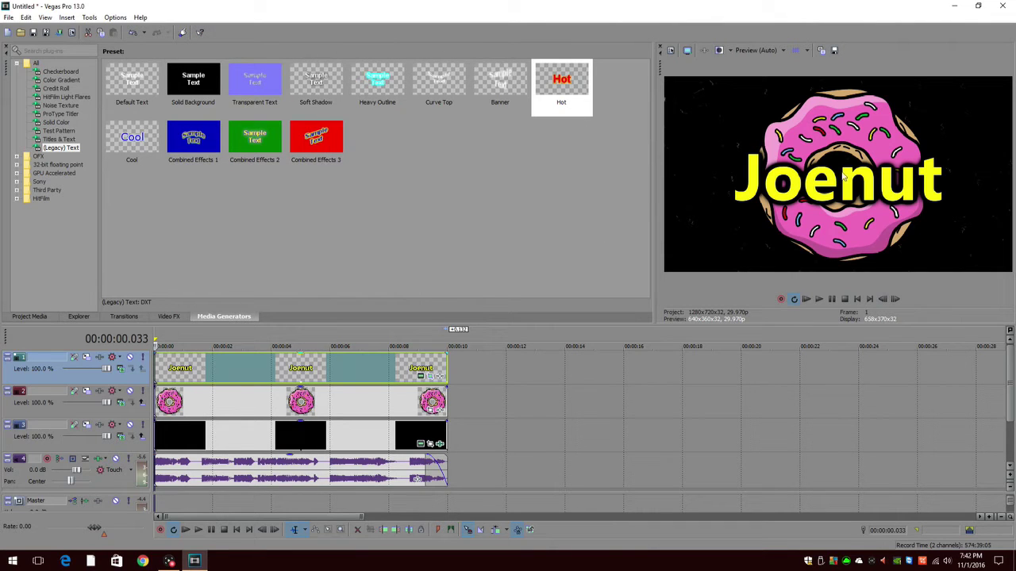
# Replay the opening of the intro a few times to judge the speed of the title's zoom
pyautogui.click(806, 300)
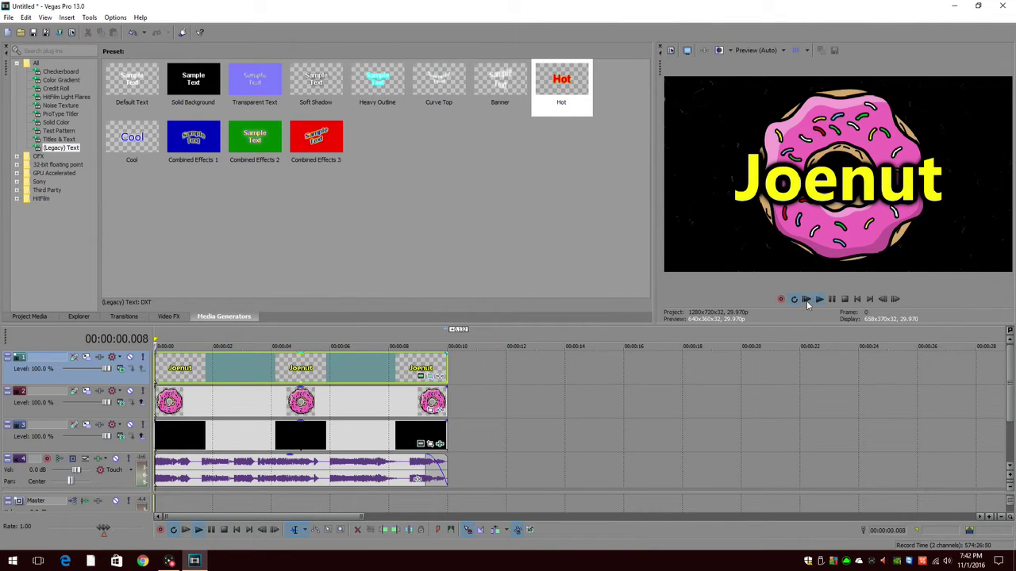
pyautogui.click(806, 300)
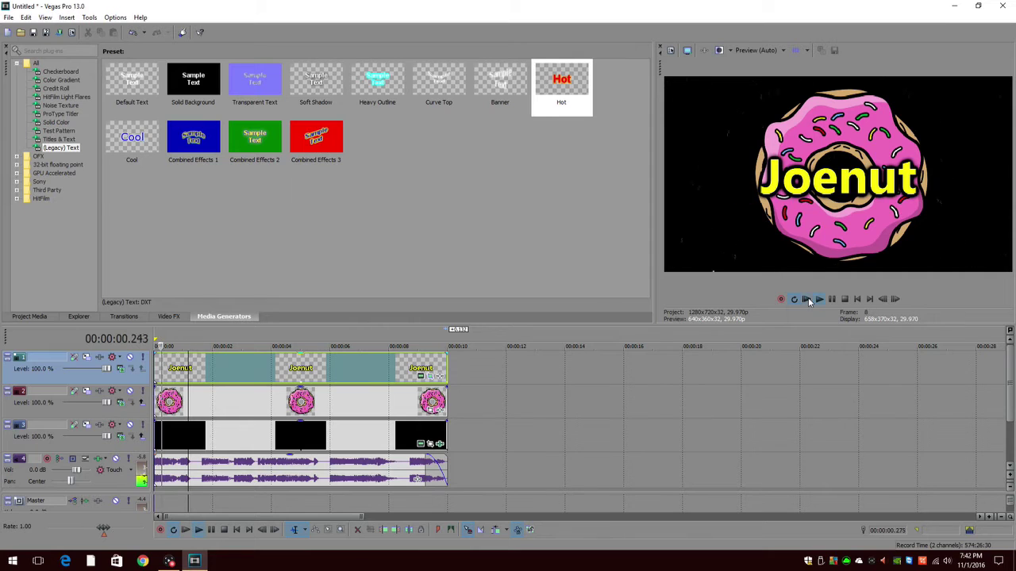
pyautogui.click(807, 300)
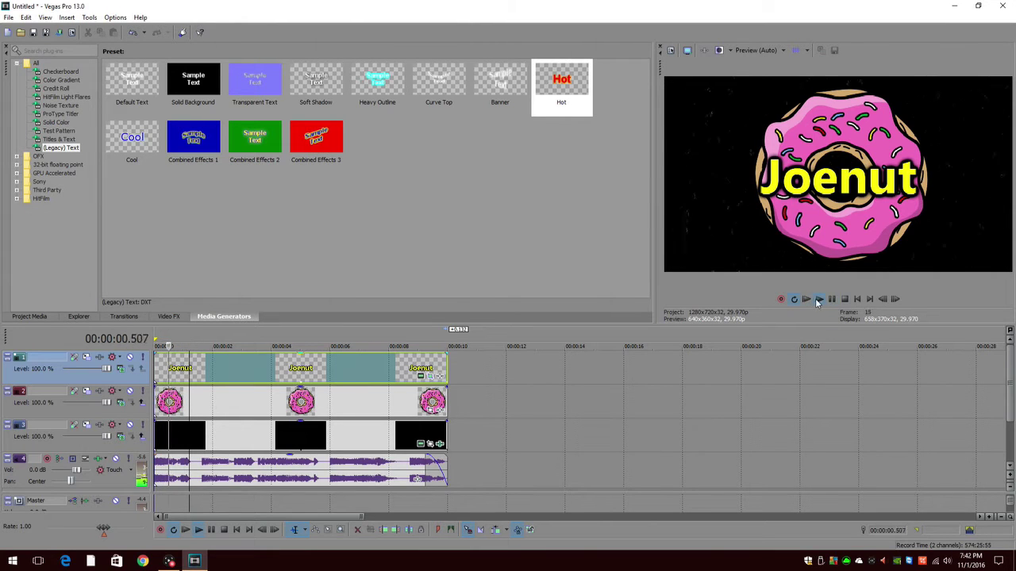
pyautogui.click(831, 300)
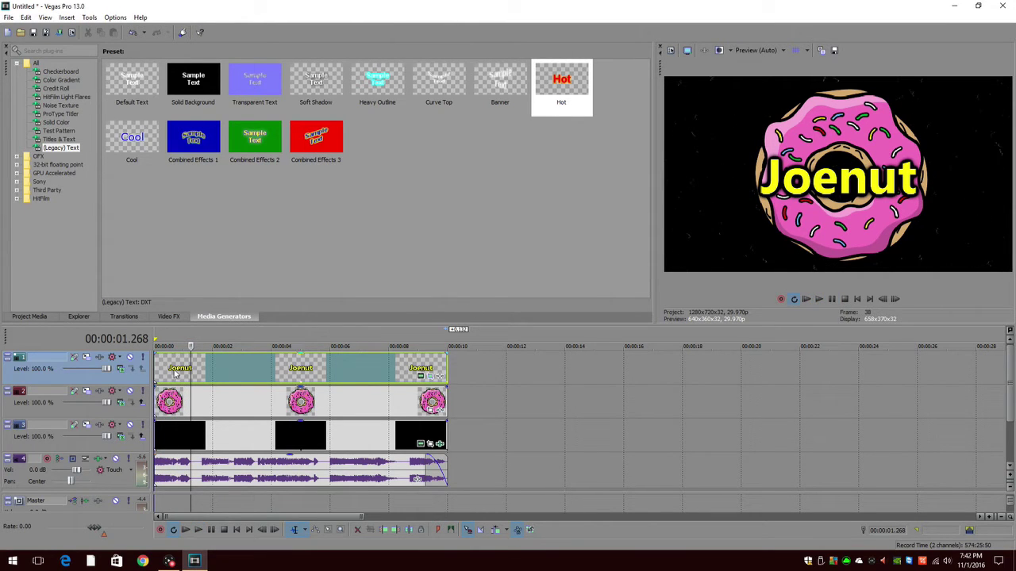
# Delete the title's Pan/Crop position keyframe at 00:00:00.133
pyautogui.click(429, 375)
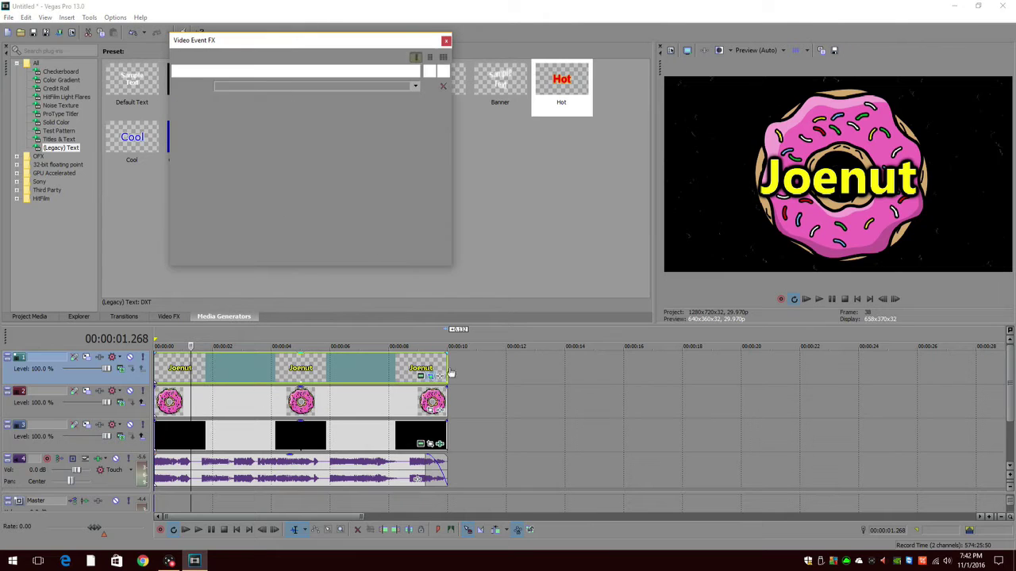
pyautogui.scroll(2, 281, 231)
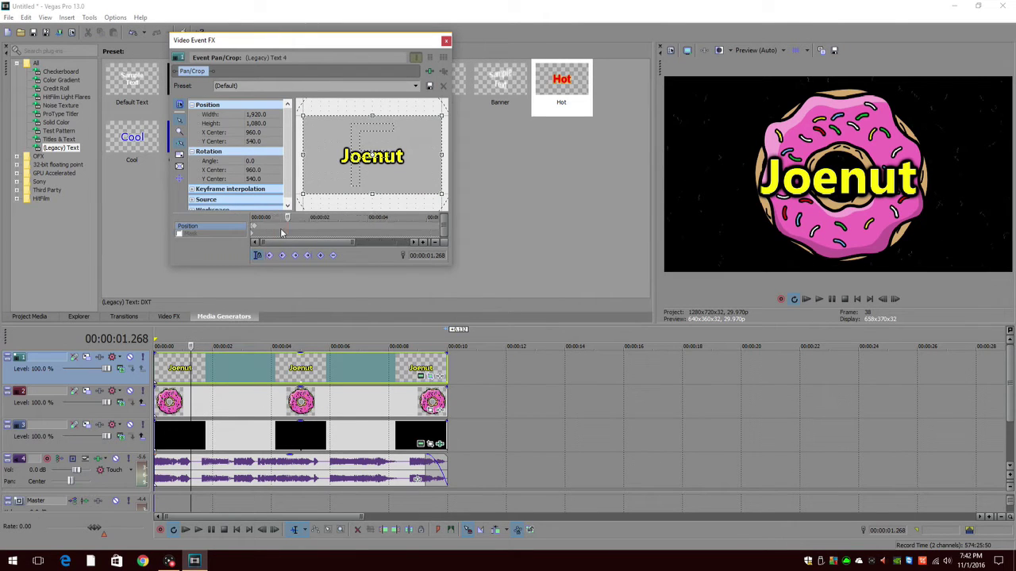
pyautogui.scroll(2, 277, 233)
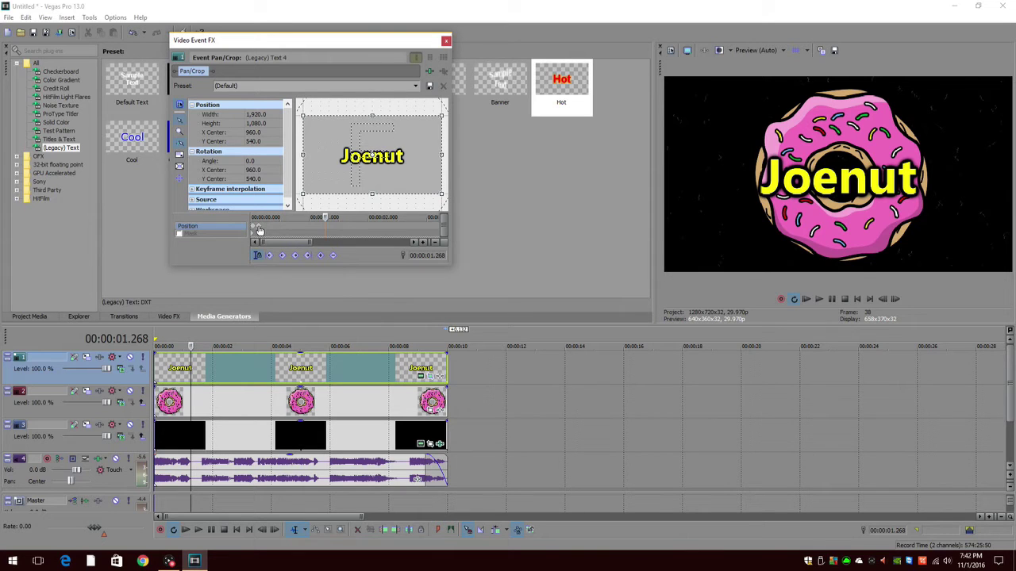
pyautogui.click(259, 226)
pyautogui.click(334, 256)
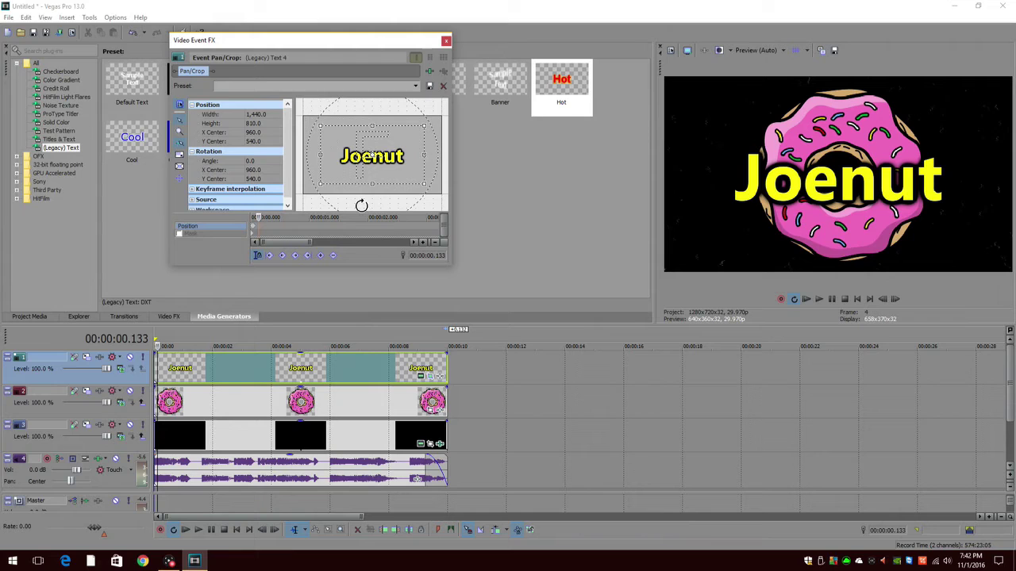
# Add a title Pan/Crop keyframe at 00:00:00.200 with the frame restored to its full 1,920 × 1,080 size
pyautogui.press('Left')
pyautogui.press('Left')
pyautogui.press('Left')
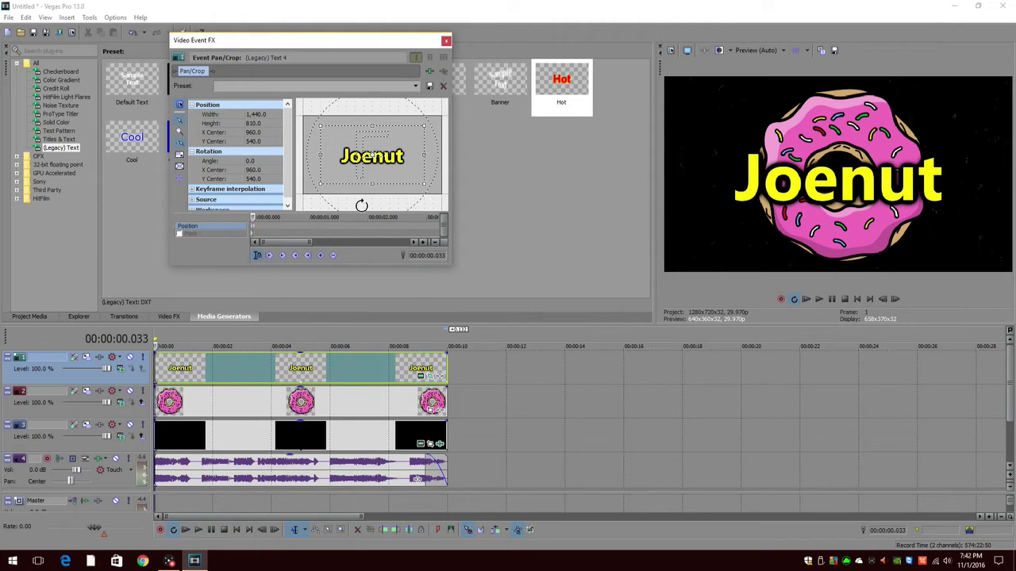
pyautogui.press('Right')
pyautogui.press('Right')
pyautogui.press('Right')
pyautogui.press('Right')
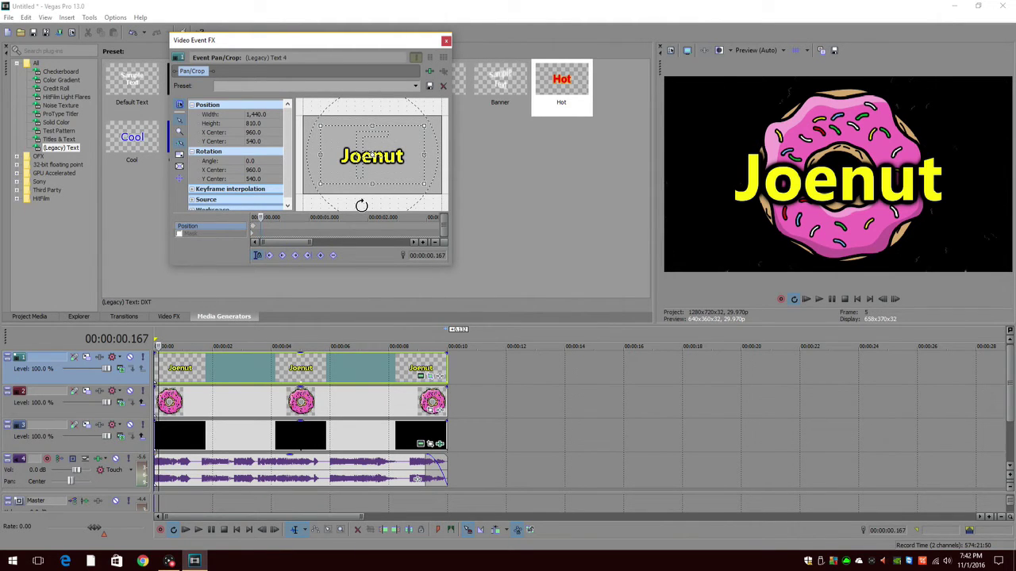
pyautogui.press('Right')
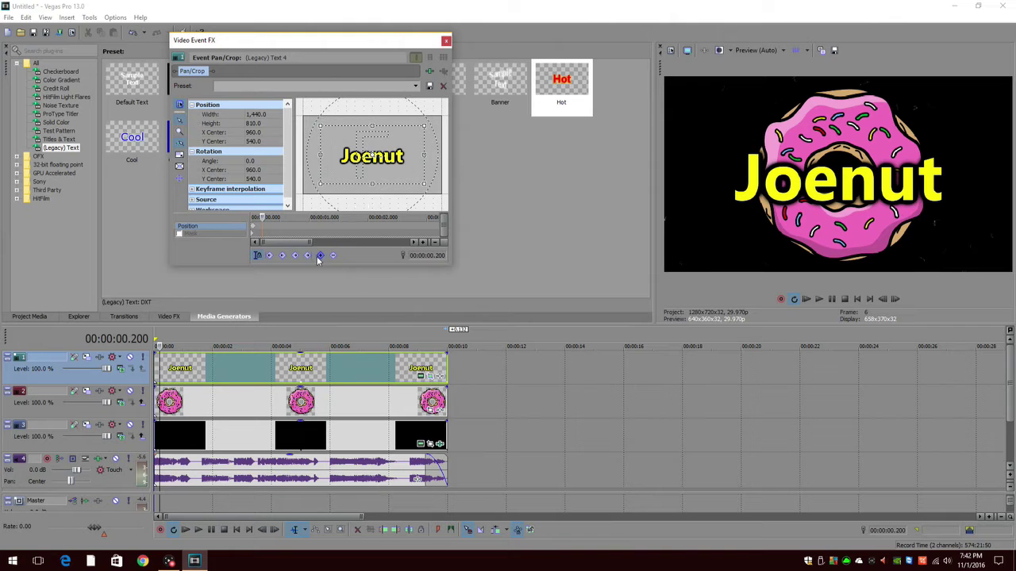
pyautogui.moveTo(320, 185); pyautogui.dragTo(301, 196)
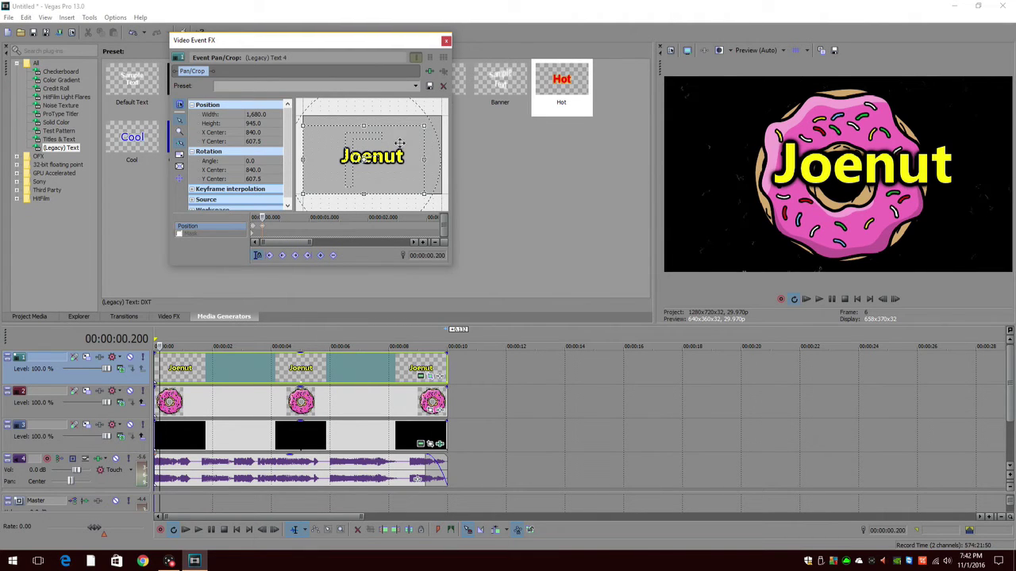
pyautogui.moveTo(426, 126); pyautogui.dragTo(442, 119)
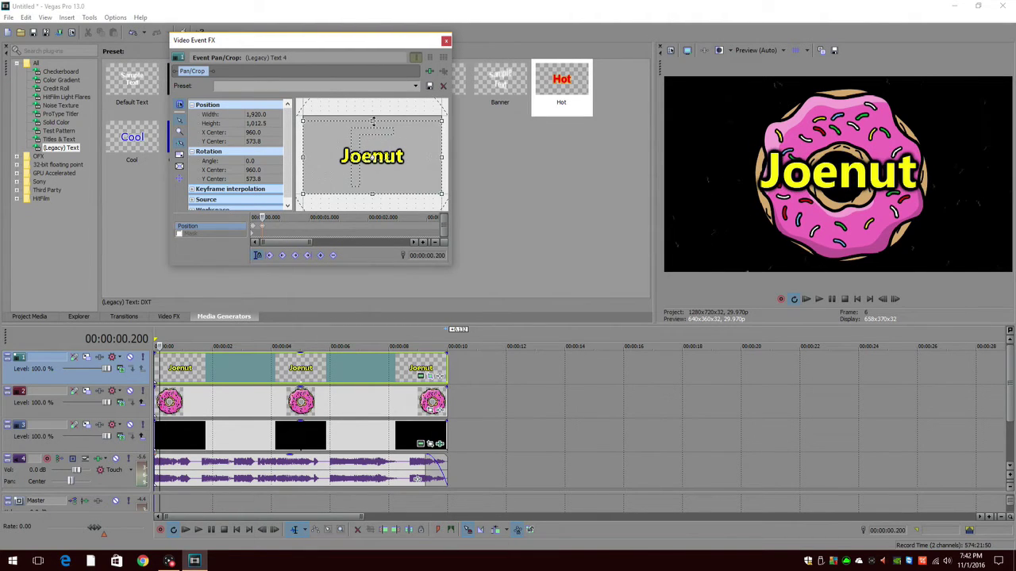
pyautogui.click(446, 40)
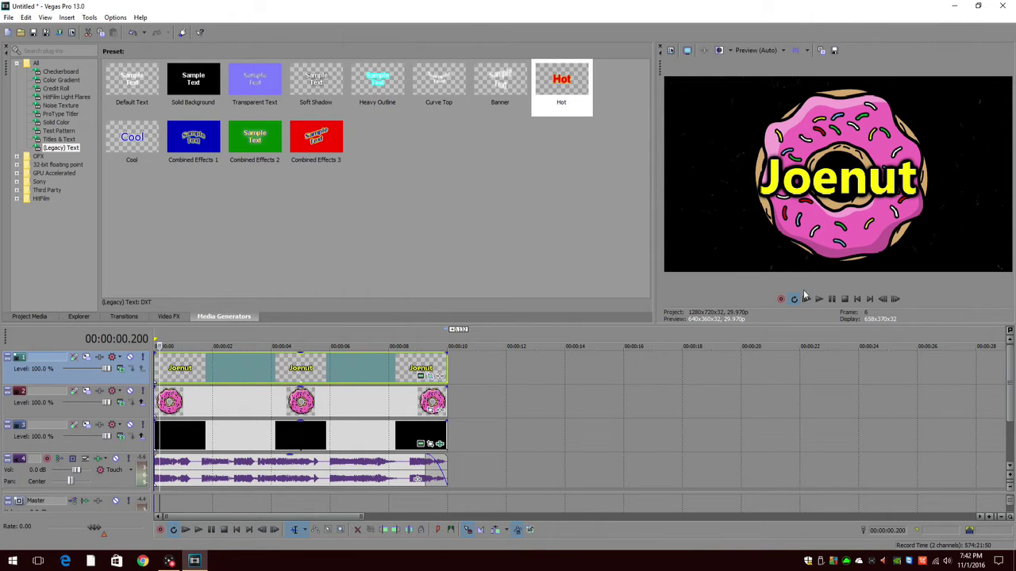
# Play the opening again repeatedly to check the title's slower zoom against the beat
pyautogui.click(806, 298)
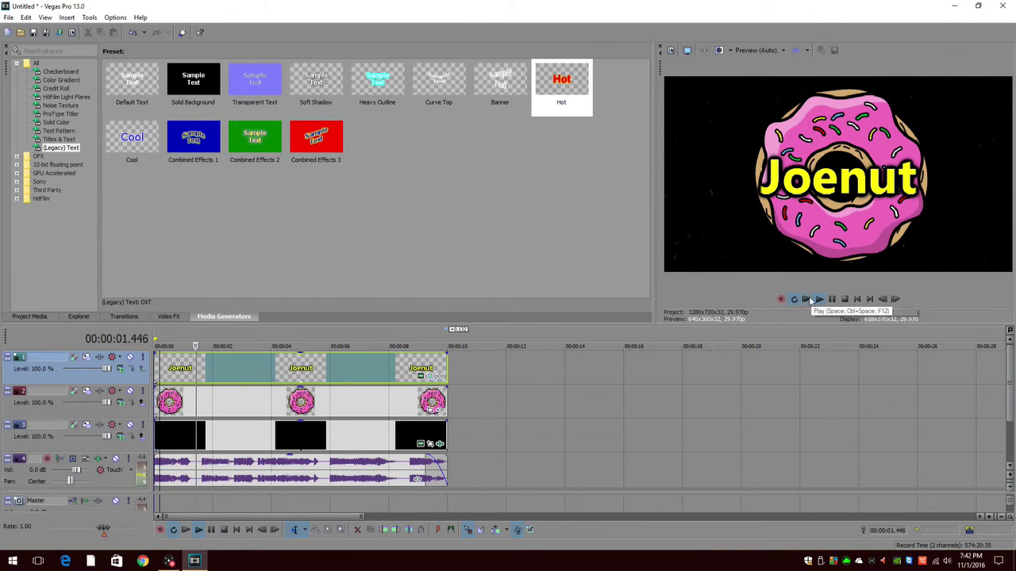
pyautogui.click(808, 299)
pyautogui.click(809, 299)
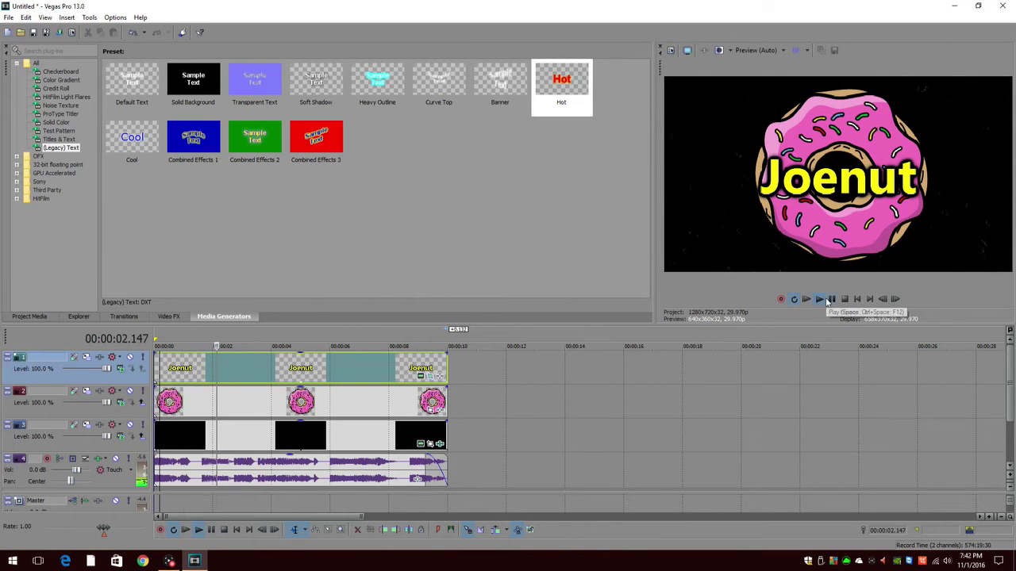
pyautogui.click(823, 300)
pyautogui.click(831, 299)
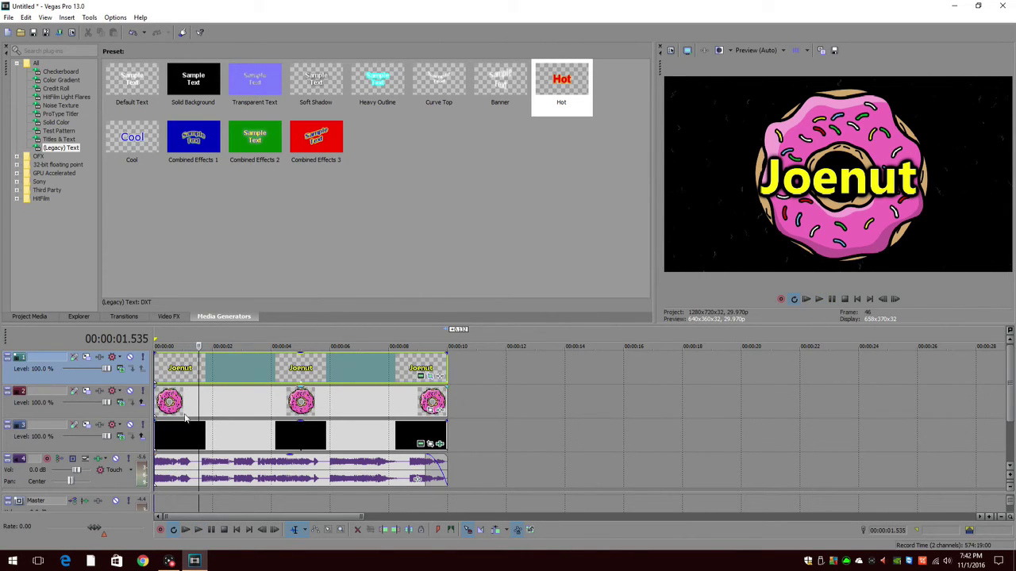
# Add a donut Pan/Crop position keyframe at 00:00:00.033 with the frame reduced to 726.4 × 726.4, centred on the donut
pyautogui.click(168, 373)
pyautogui.press('Left')
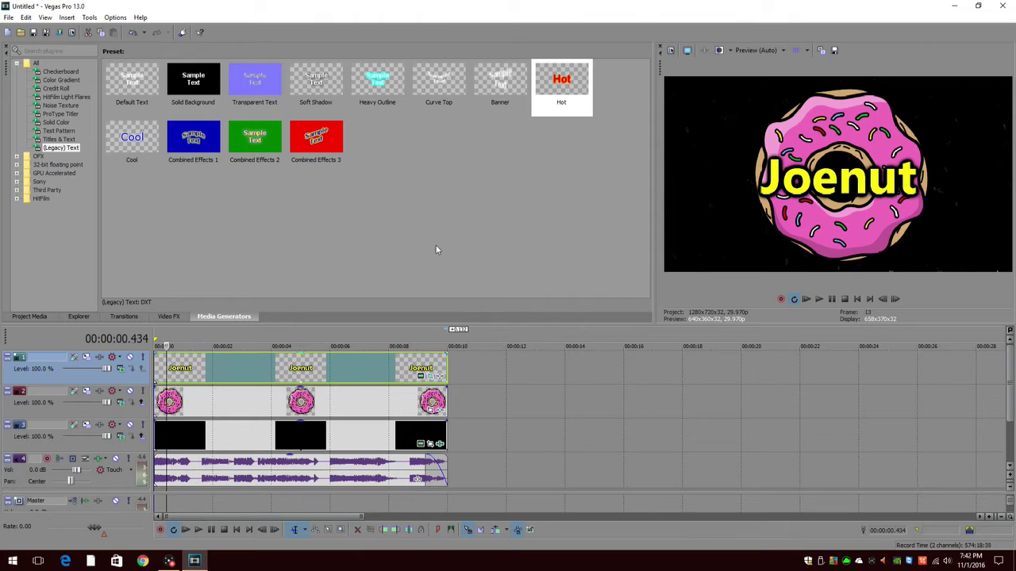
pyautogui.press('Left')
pyautogui.press('Left')
pyautogui.press('Left')
pyautogui.press('Left')
pyautogui.press('Left')
pyautogui.press('Left')
pyautogui.press('Left')
pyautogui.press('Left')
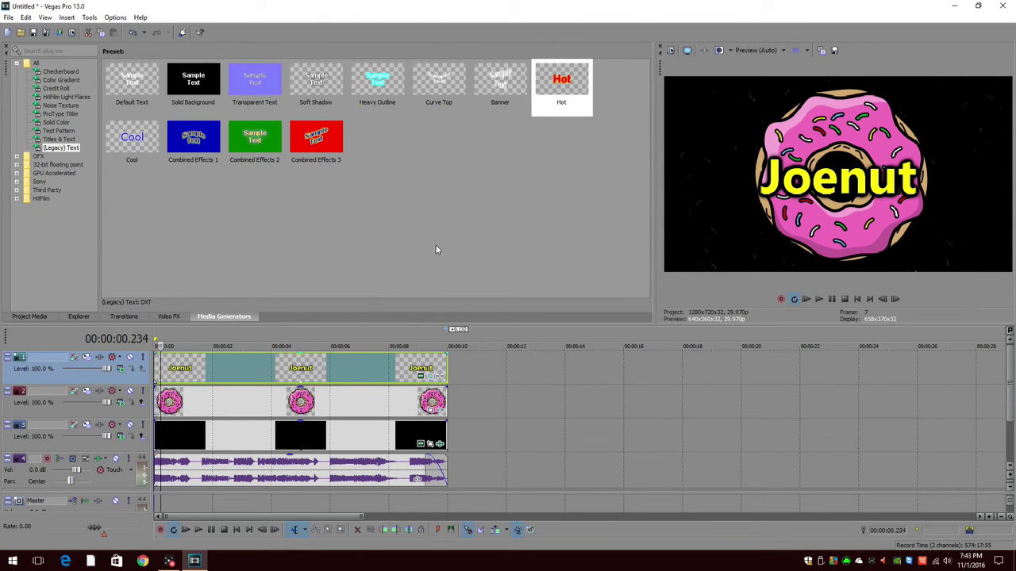
pyautogui.press('Left')
pyautogui.press('Left')
pyautogui.press('Left')
pyautogui.press('Left')
pyautogui.press('Left')
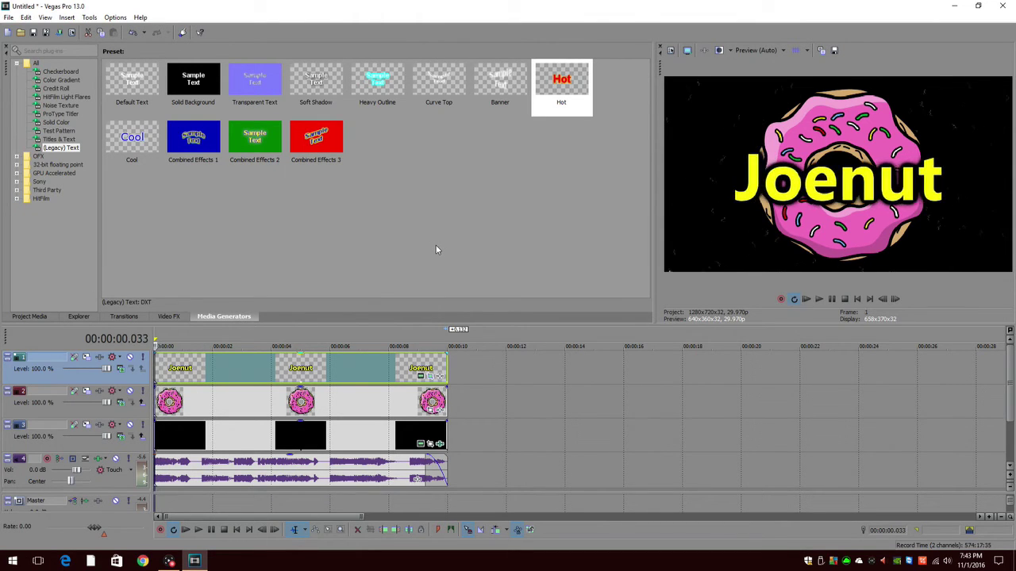
pyautogui.press('Right')
pyautogui.click(429, 410)
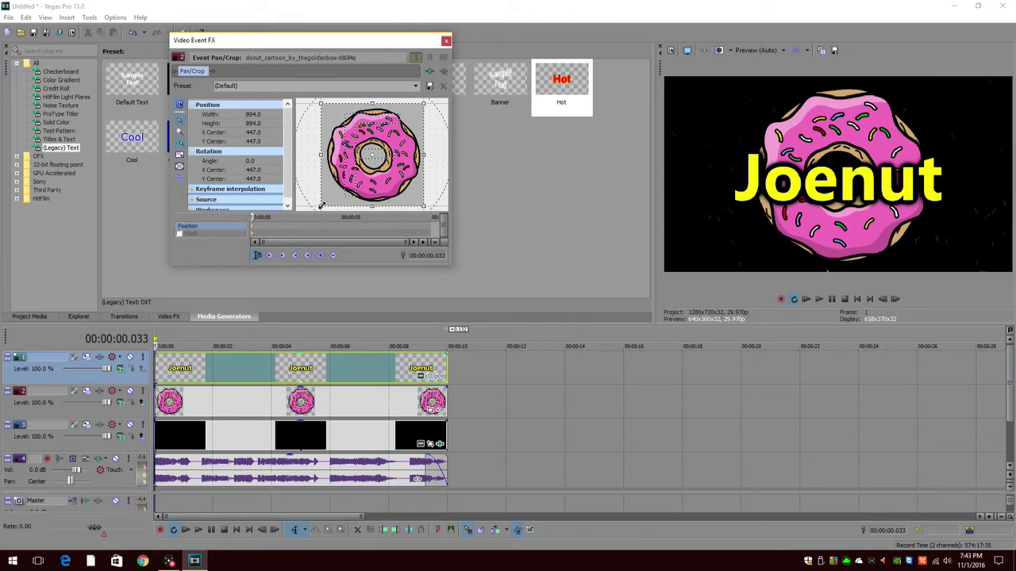
pyautogui.moveTo(323, 204); pyautogui.dragTo(341, 188)
pyautogui.moveTo(389, 166); pyautogui.dragTo(379, 179)
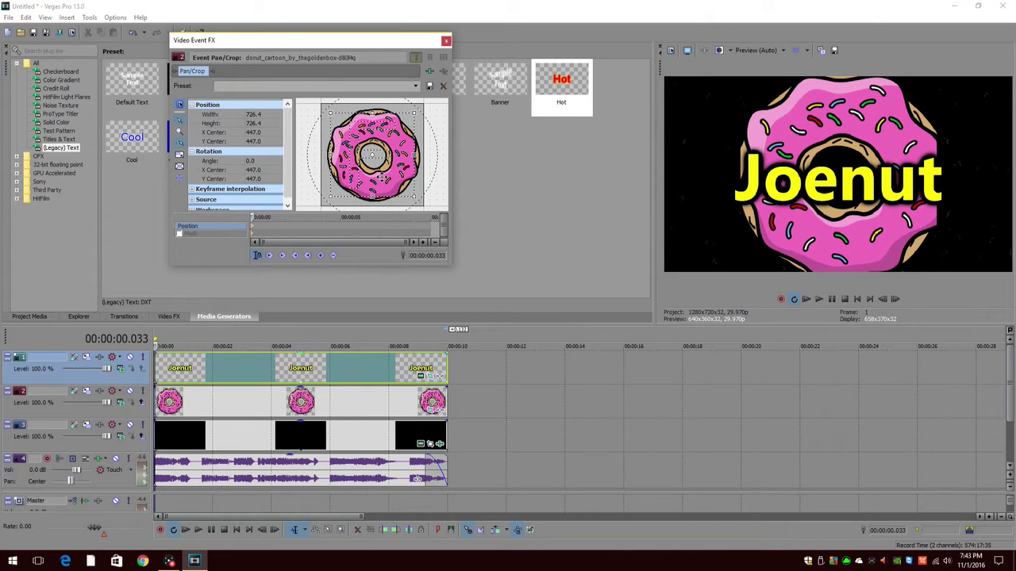
# Add a donut Pan/Crop keyframe at 00:00:00.200 with the frame restored to its full 894 × 894 size
pyautogui.click(278, 234)
pyautogui.click(251, 230)
pyautogui.press('Right')
pyautogui.press('Right')
pyautogui.press('Right')
pyautogui.press('Right')
pyautogui.press('Right')
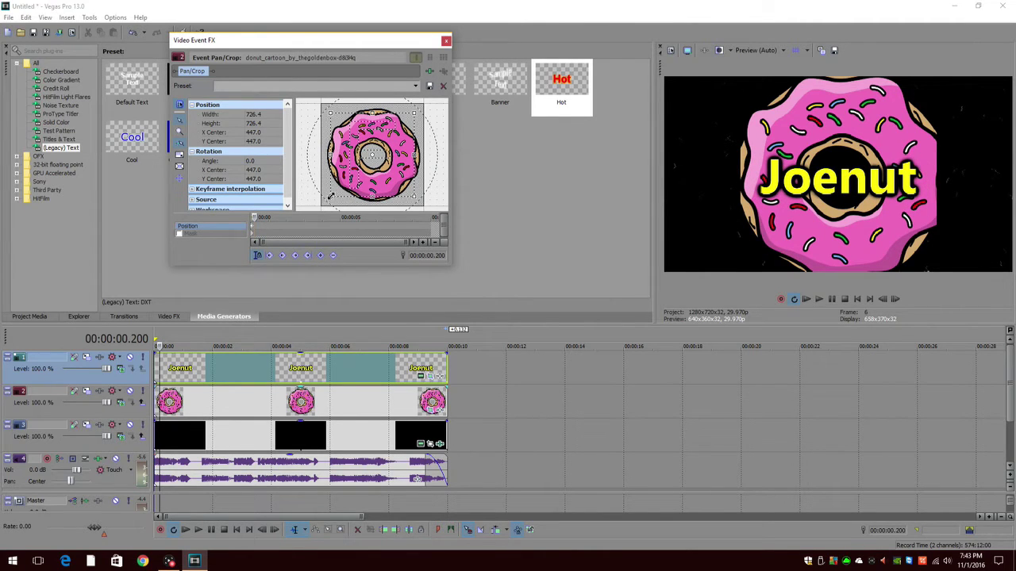
pyautogui.moveTo(331, 196); pyautogui.dragTo(320, 148)
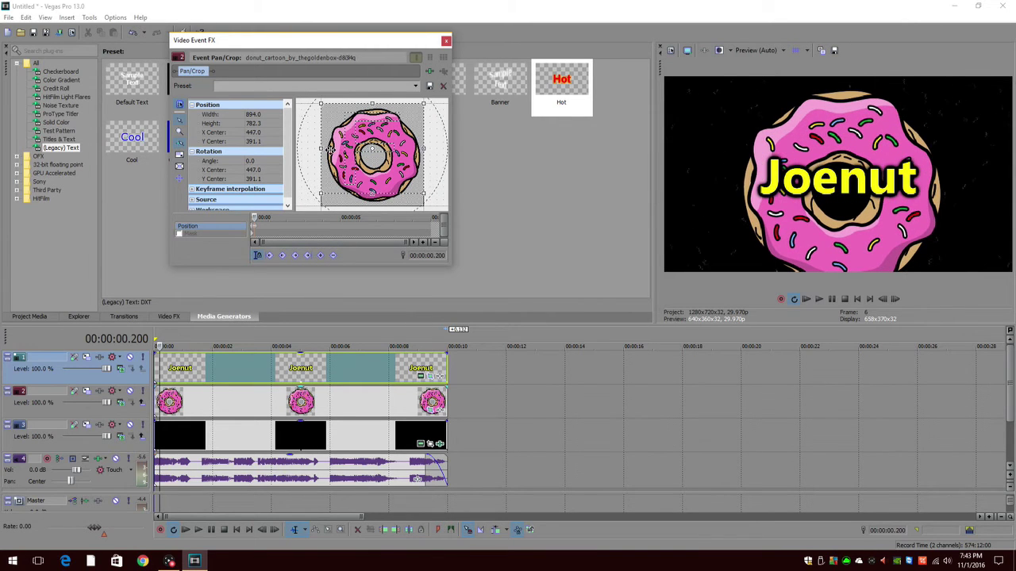
pyautogui.moveTo(372, 192); pyautogui.dragTo(372, 206)
pyautogui.click(446, 41)
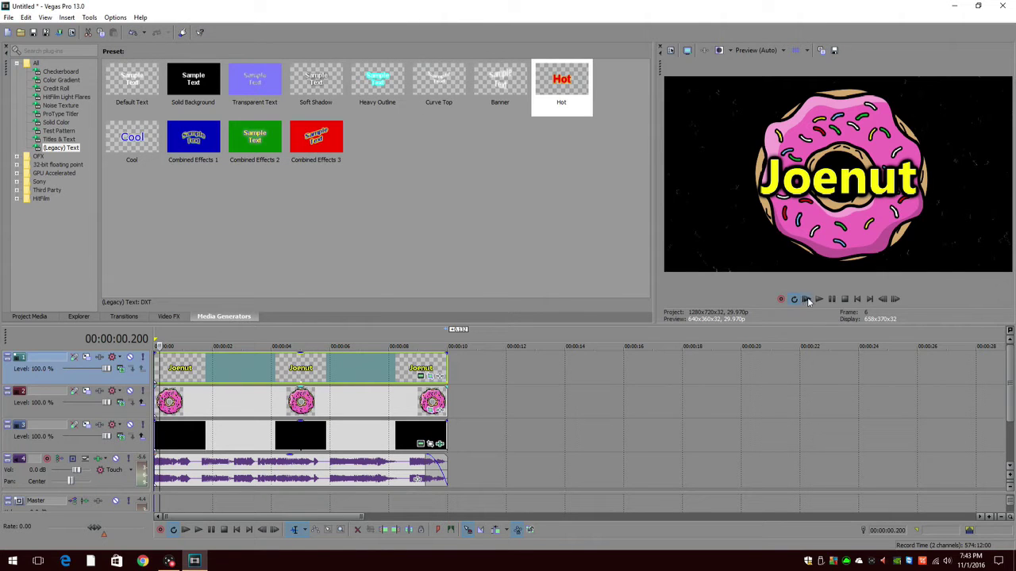
# Play the intro from the start to check the pulse of the donut and title against the music
pyautogui.click(807, 299)
pyautogui.click(806, 300)
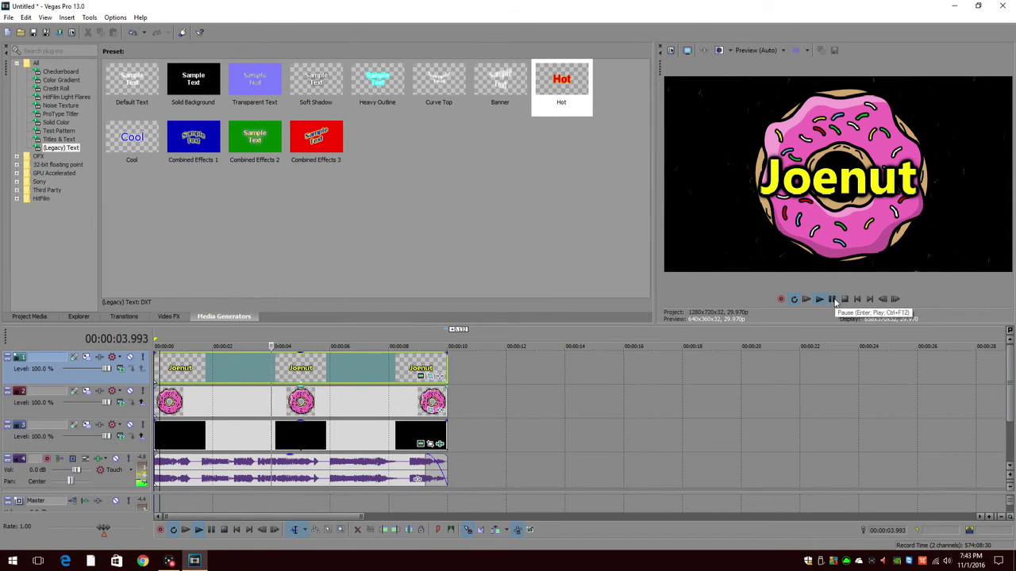
pyautogui.click(831, 299)
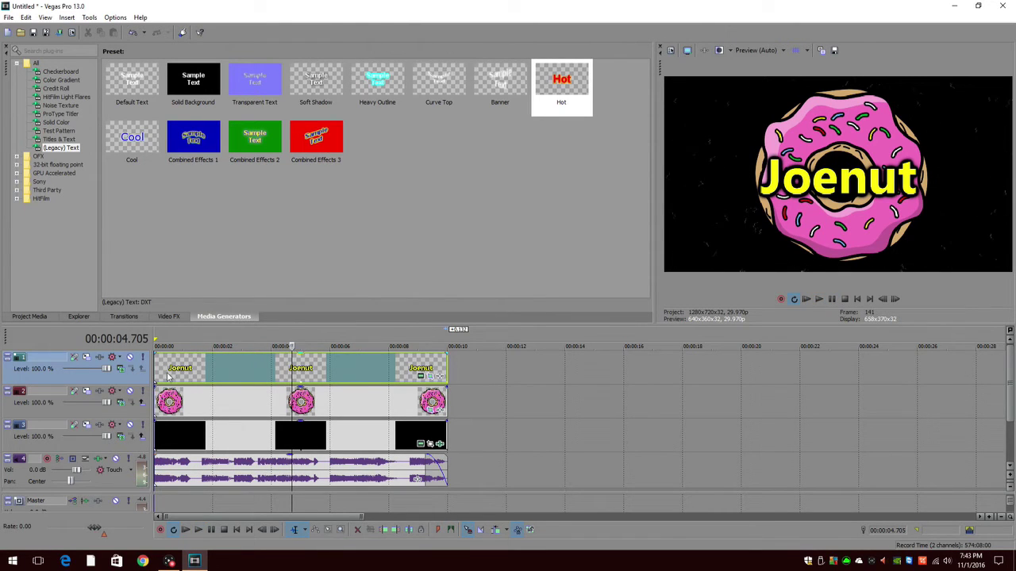
pyautogui.click(171, 378)
pyautogui.click(164, 375)
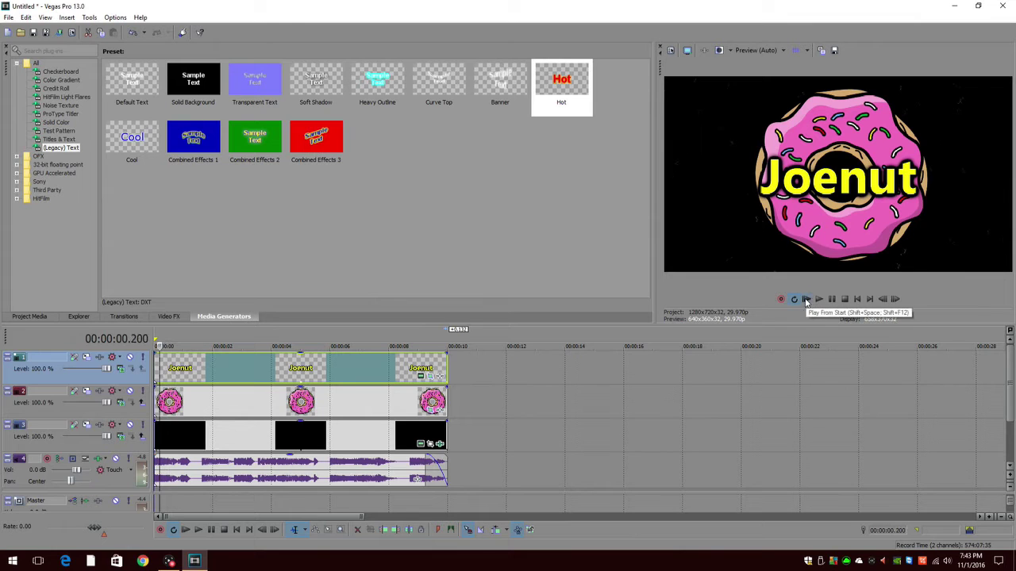
pyautogui.click(806, 301)
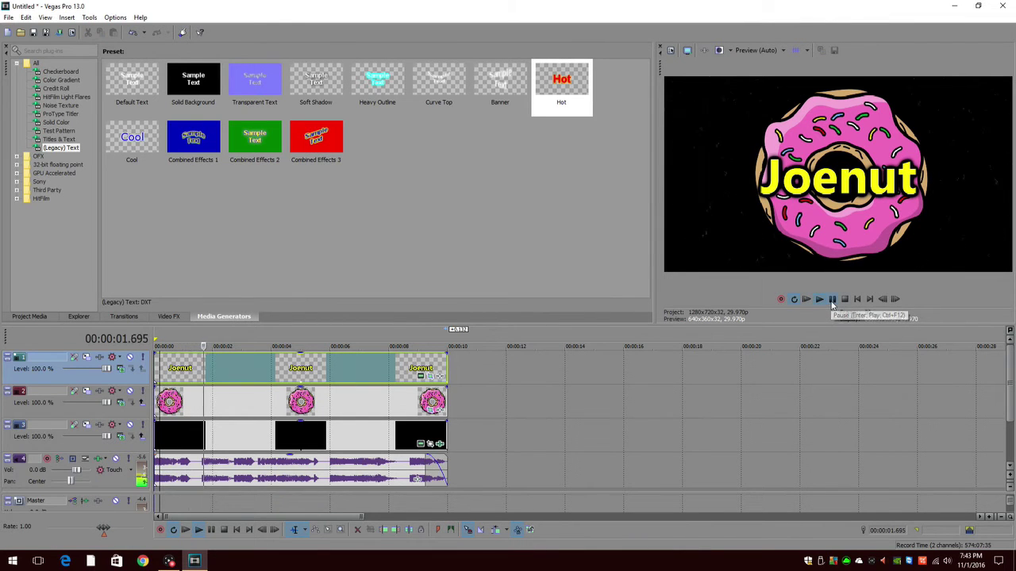
pyautogui.click(831, 301)
# Replay the opening against the enlarged audio waveform to locate the second beat
pyautogui.scroll(4, 401, 423)
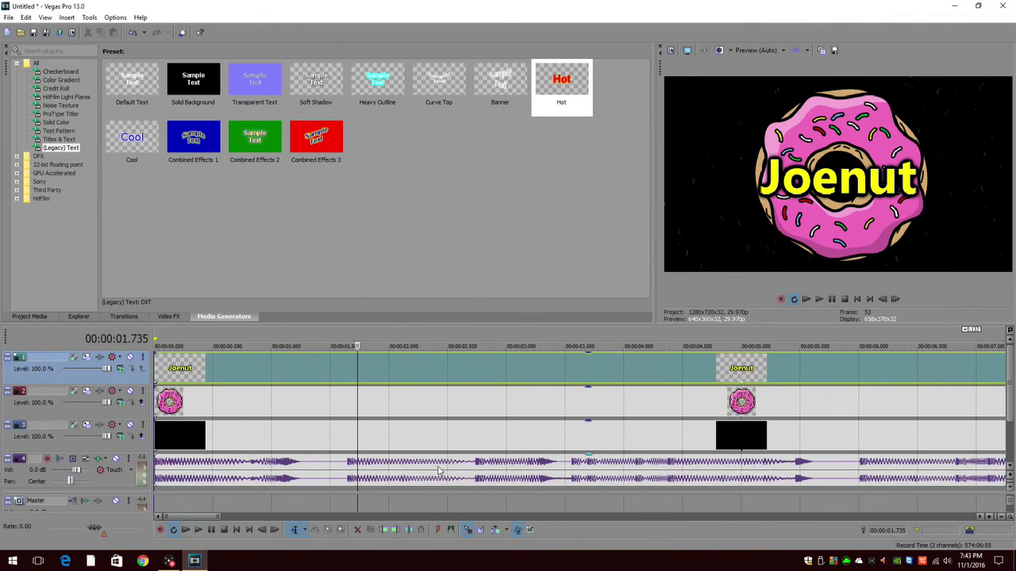
pyautogui.scroll(2, 456, 429)
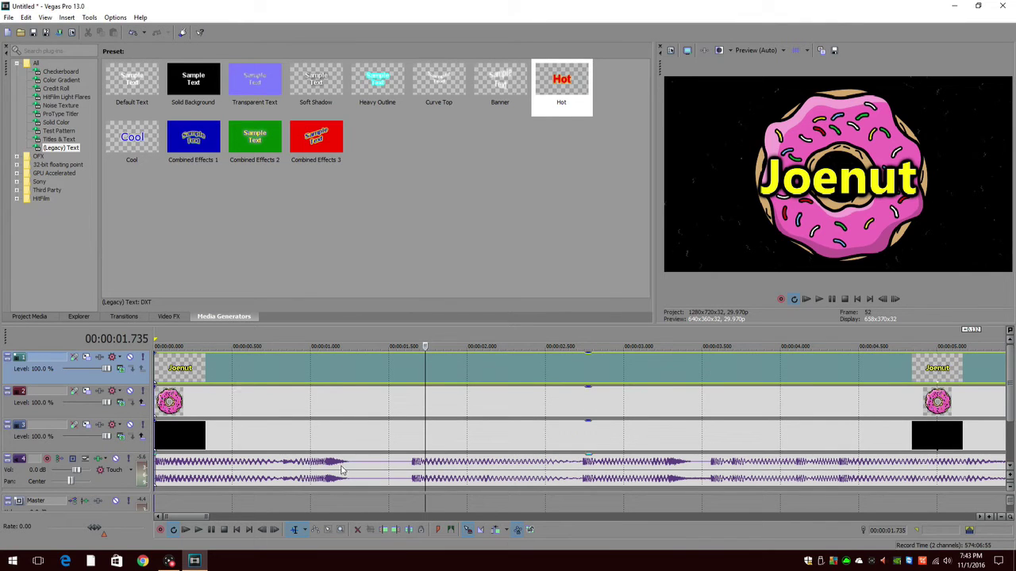
pyautogui.click(158, 371)
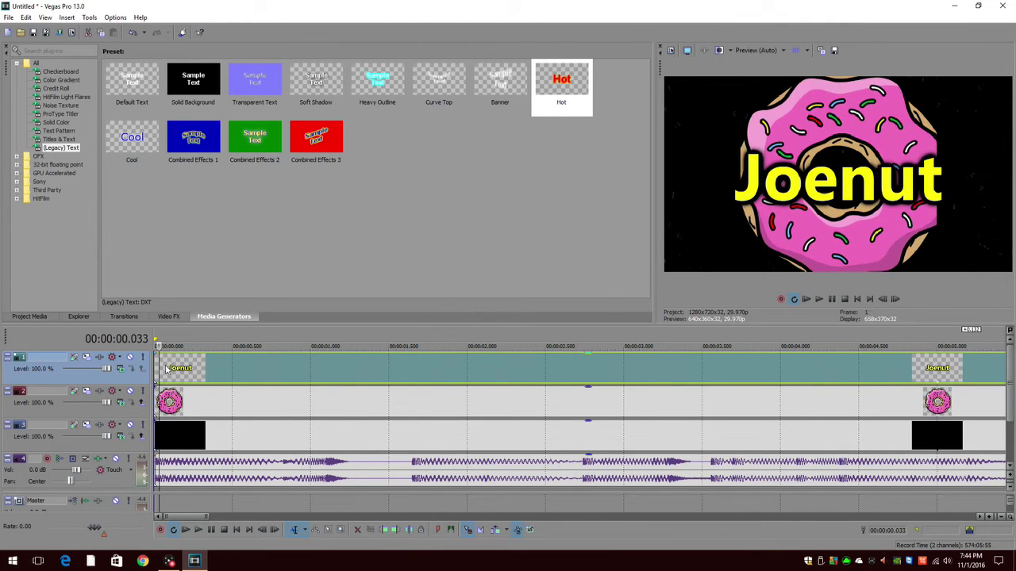
pyautogui.click(810, 302)
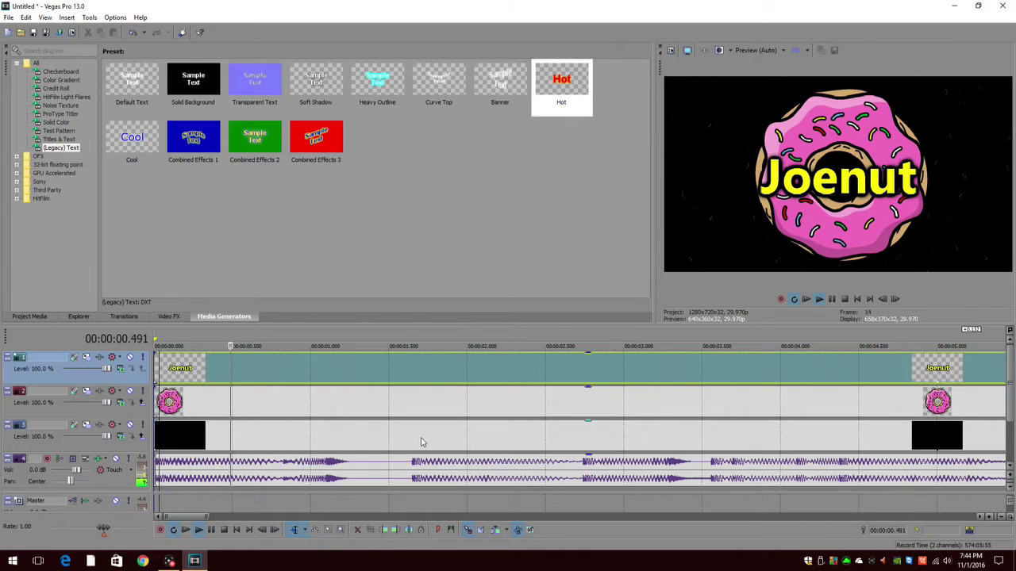
pyautogui.click(833, 299)
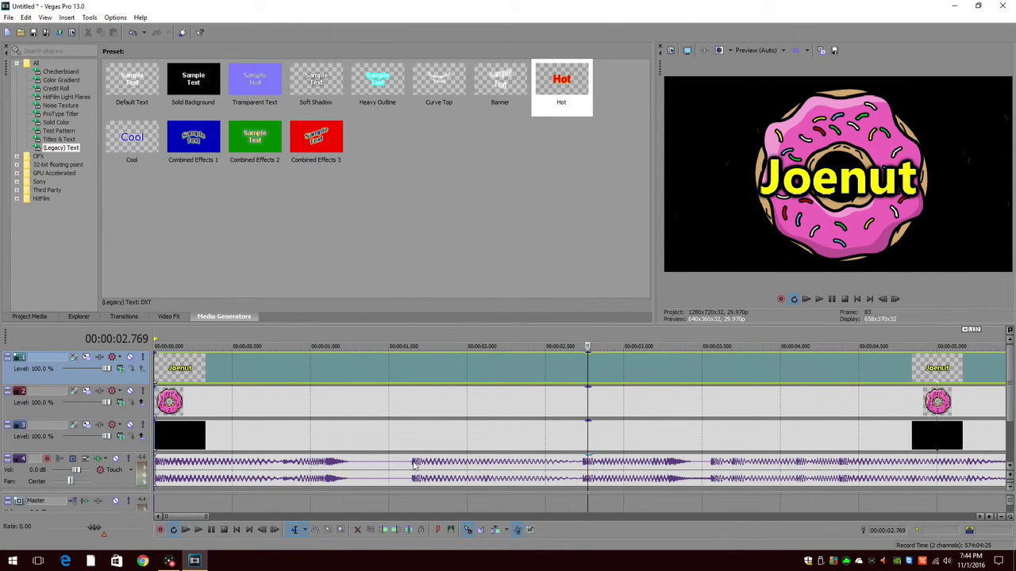
# Add a title Pan/Crop keyframe on the second beat at 00:00:01.635 with the frame reduced to 1,440 × 810
pyautogui.click(412, 465)
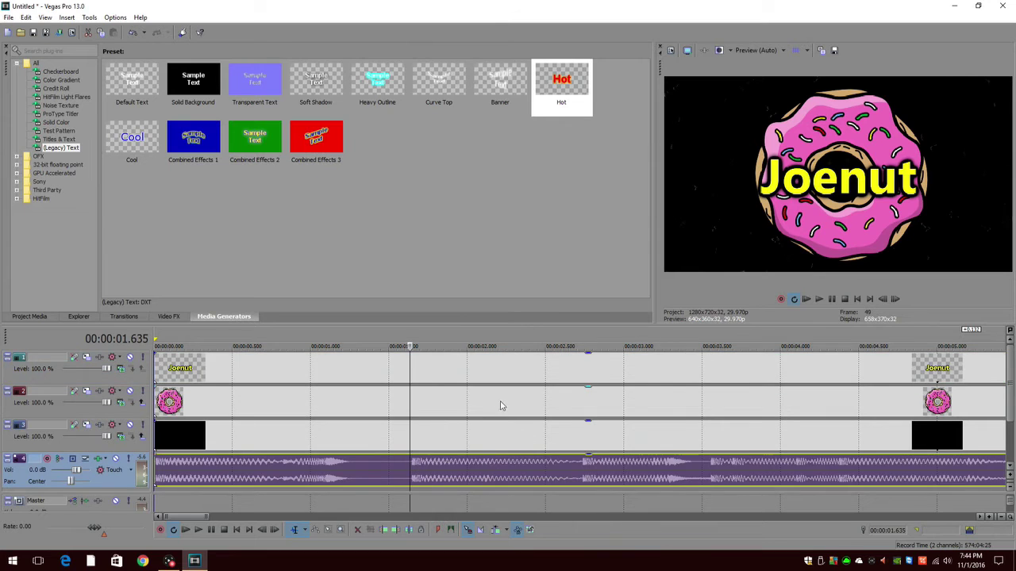
pyautogui.scroll(2, 659, 411)
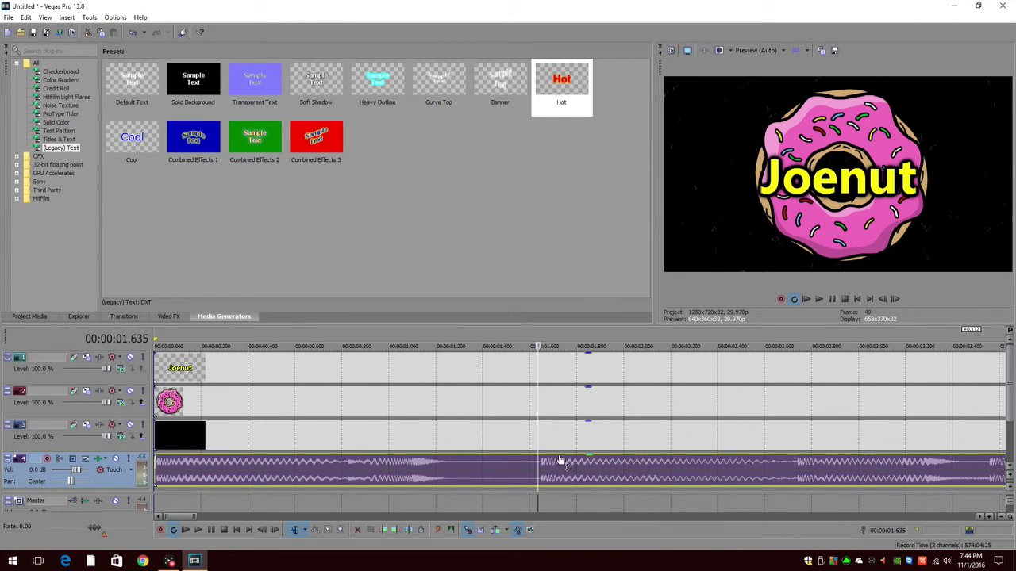
pyautogui.press('Right')
pyautogui.press('Left')
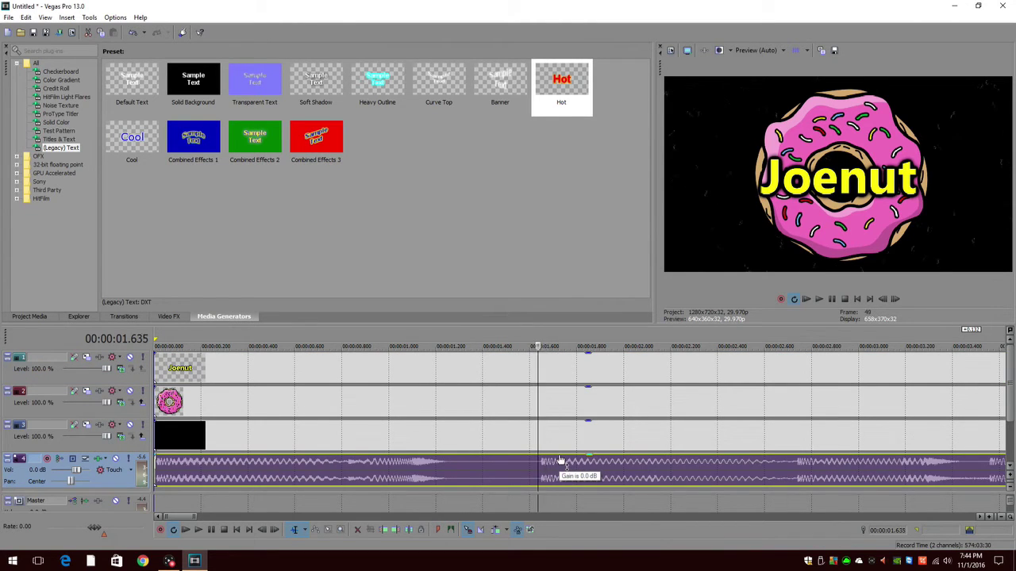
pyautogui.scroll(1, 848, 390)
pyautogui.scroll(-4, 848, 391)
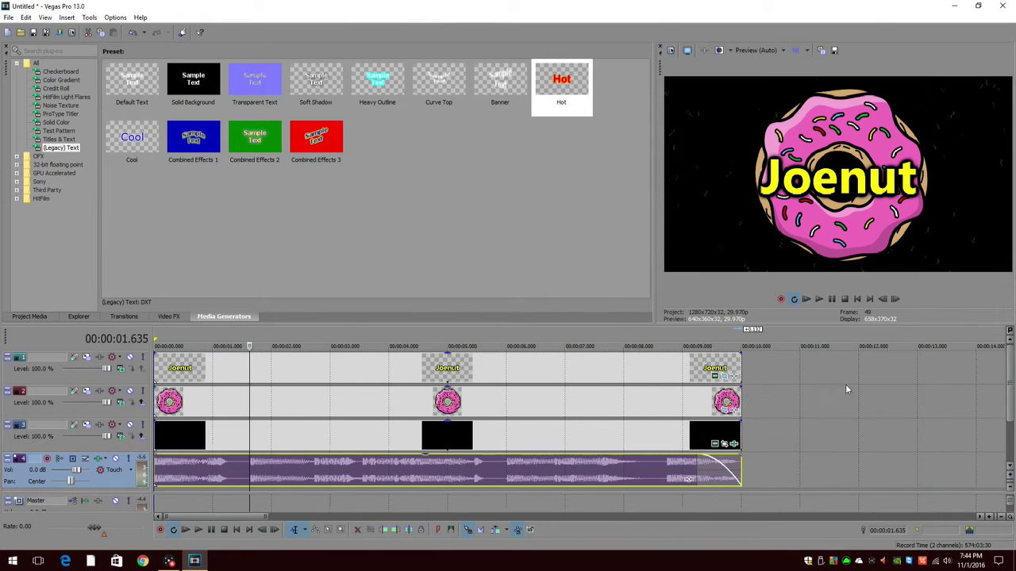
pyautogui.click(724, 376)
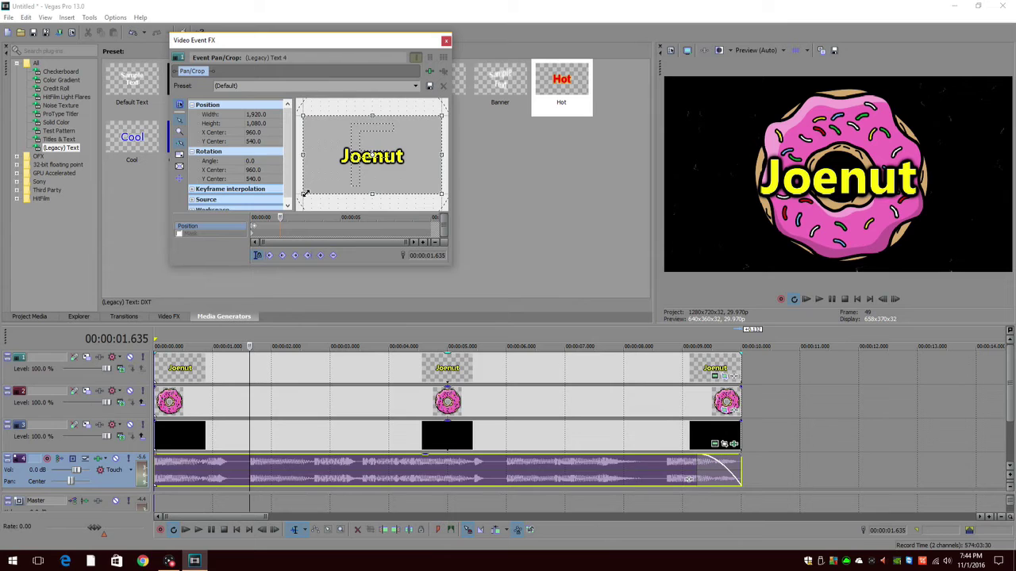
pyautogui.moveTo(304, 193); pyautogui.dragTo(368, 159)
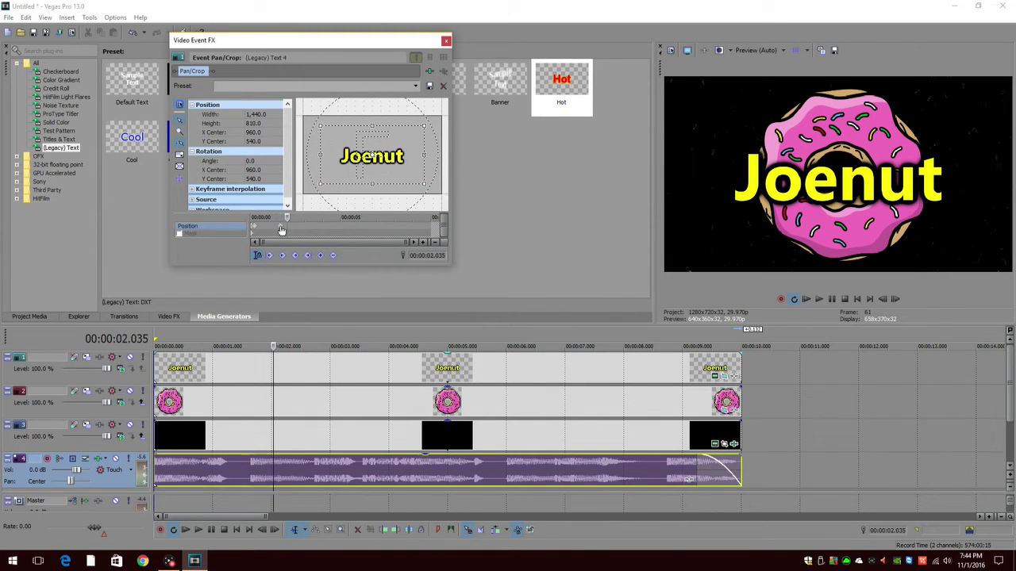
# Add a title Pan/Crop keyframe at 00:00:01.802 with the frame restored to 1,920 × 1,080
pyautogui.press('Right')
pyautogui.press('Right')
pyautogui.press('Right')
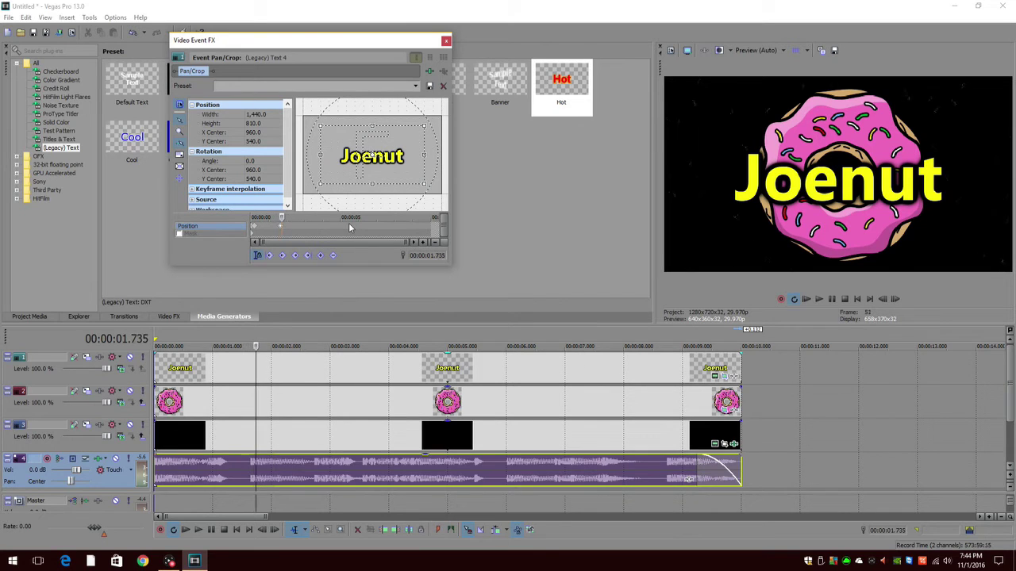
pyautogui.press('Right')
pyautogui.press('Right')
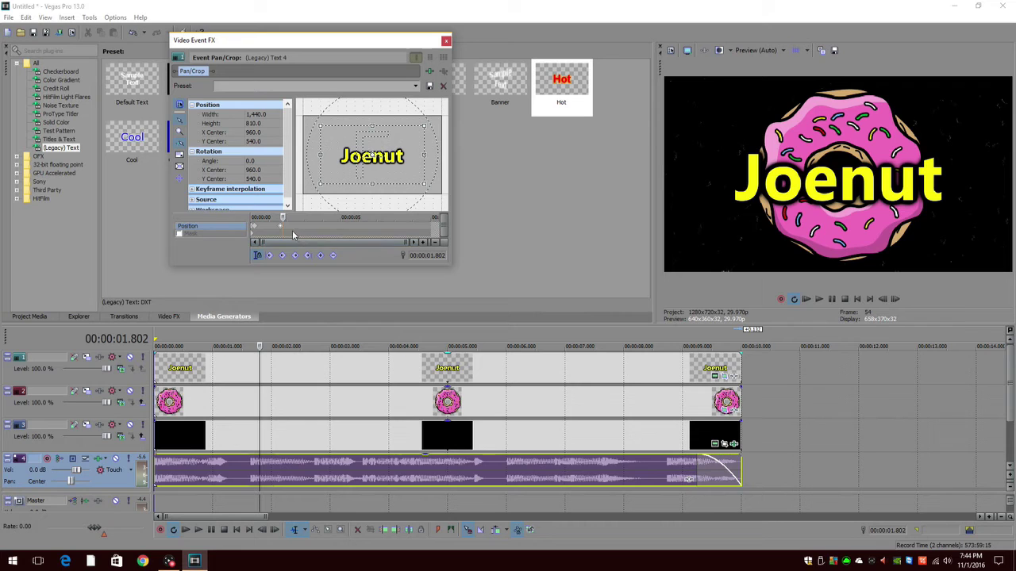
pyautogui.moveTo(320, 185); pyautogui.dragTo(302, 193)
pyautogui.moveTo(422, 127); pyautogui.dragTo(439, 118)
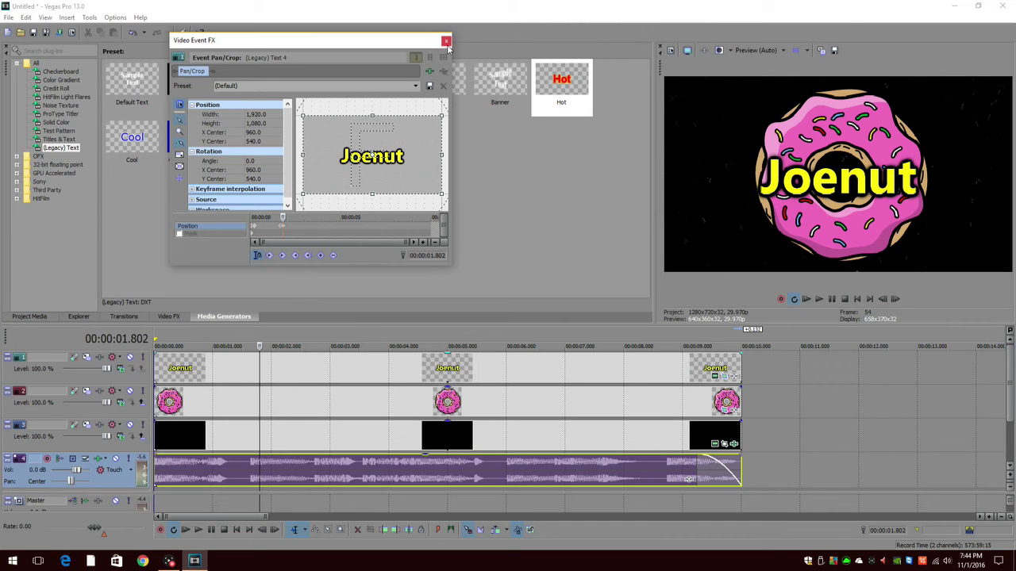
# Add a title Pan/Crop keyframe before the second beat at 00:00:01.468 with the frame at its full 1,920 × 1,080 size
pyautogui.click(299, 228)
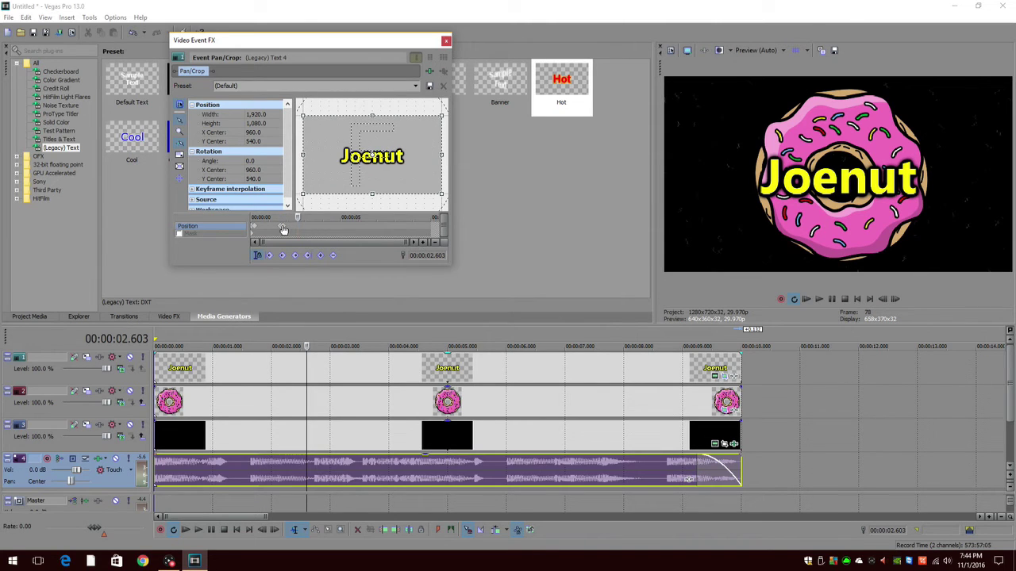
pyautogui.click(281, 229)
pyautogui.press('Left')
pyautogui.press('Left')
pyautogui.press('Left')
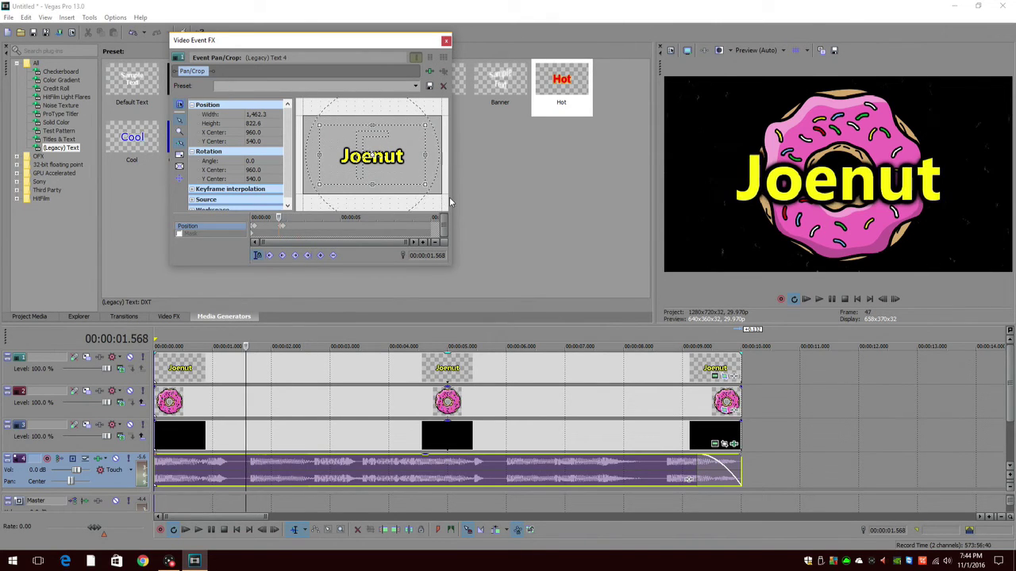
pyautogui.press('Left')
pyautogui.press('Left')
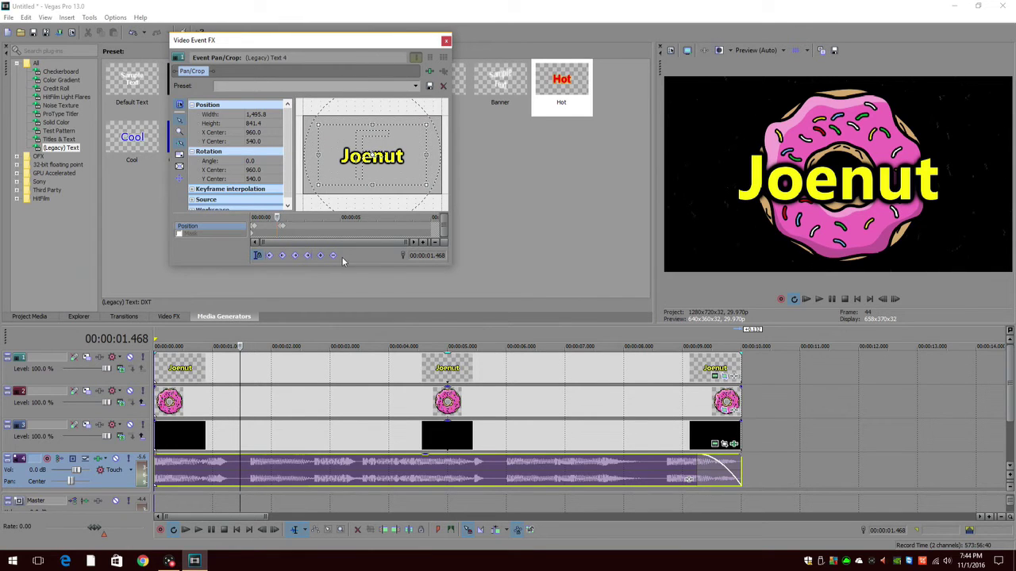
pyautogui.moveTo(317, 185)
pyautogui.mouseDown()
pyautogui.moveTo(303, 191)
pyautogui.moveTo(367, 165)
pyautogui.moveTo(303, 193)
pyautogui.mouseUp()
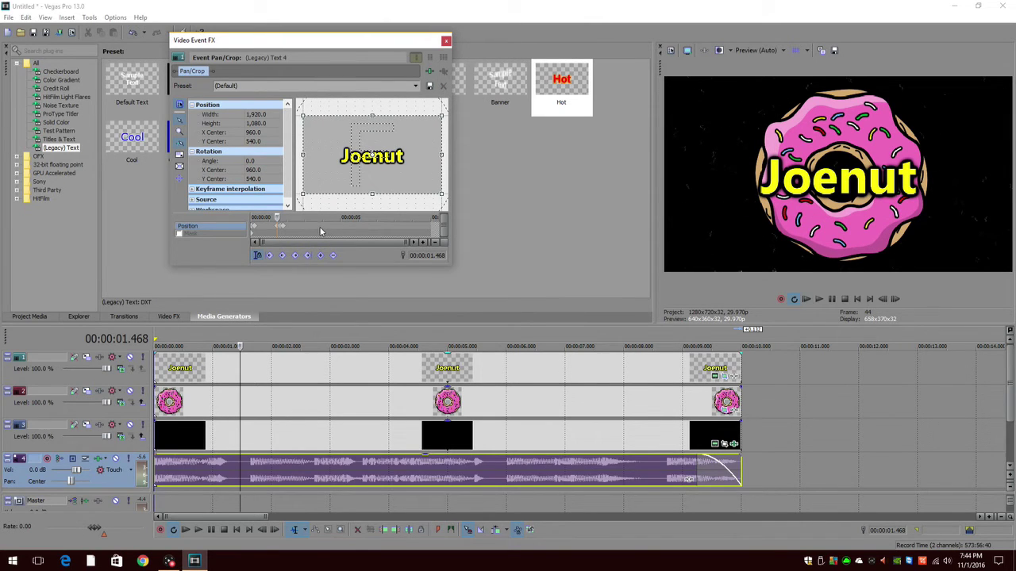
pyautogui.click(327, 229)
pyautogui.click(446, 40)
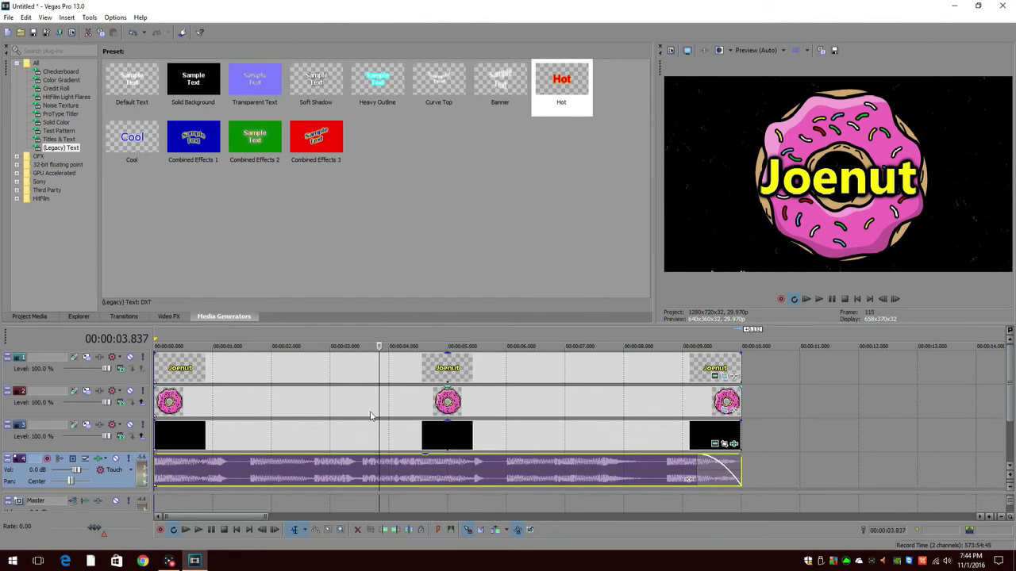
# Add a donut Pan/Crop keyframe at 00:00:01.635 with the frame reduced to 726.4 × 726.4, centred on the donut
pyautogui.click(249, 401)
pyautogui.scroll(4, 369, 420)
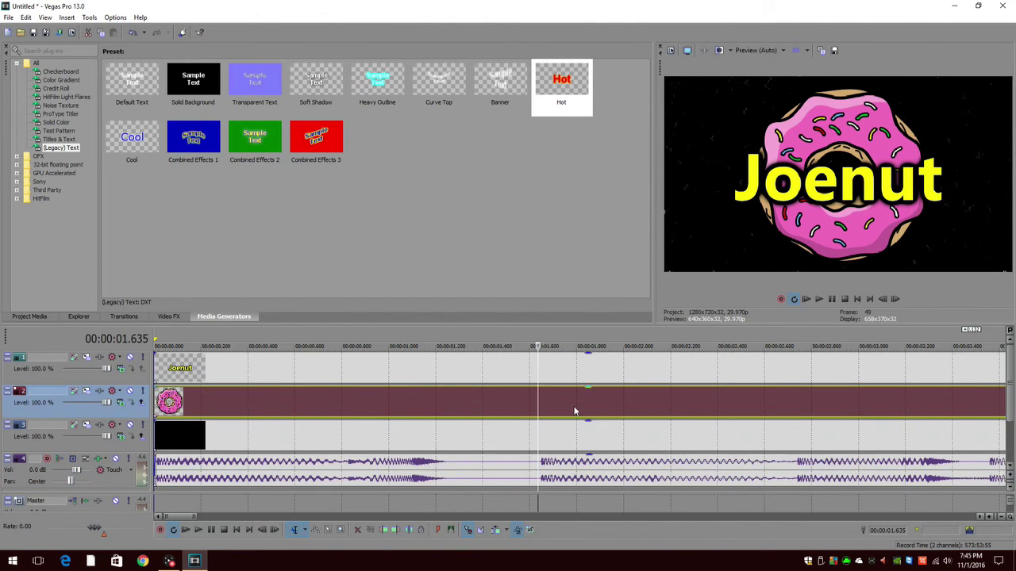
pyautogui.scroll(-3, 560, 439)
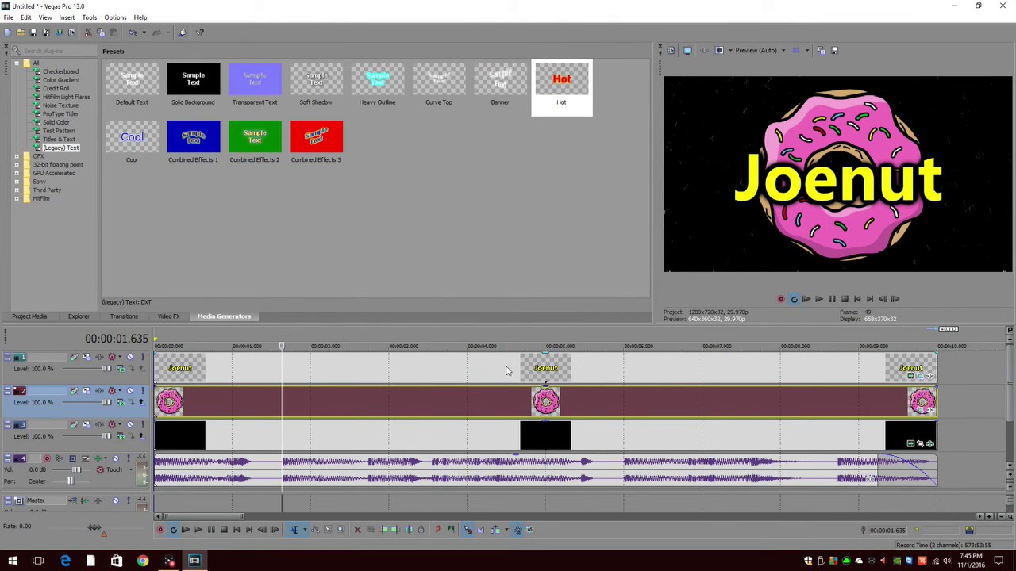
pyautogui.press('Left')
pyautogui.click(922, 409)
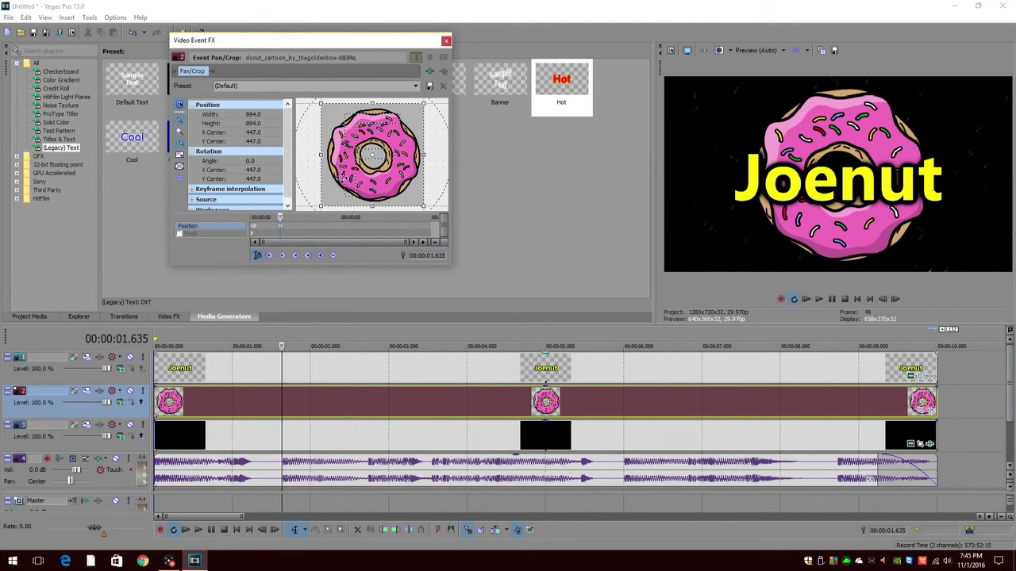
pyautogui.moveTo(323, 205); pyautogui.dragTo(340, 186)
pyautogui.moveTo(399, 164); pyautogui.dragTo(390, 171)
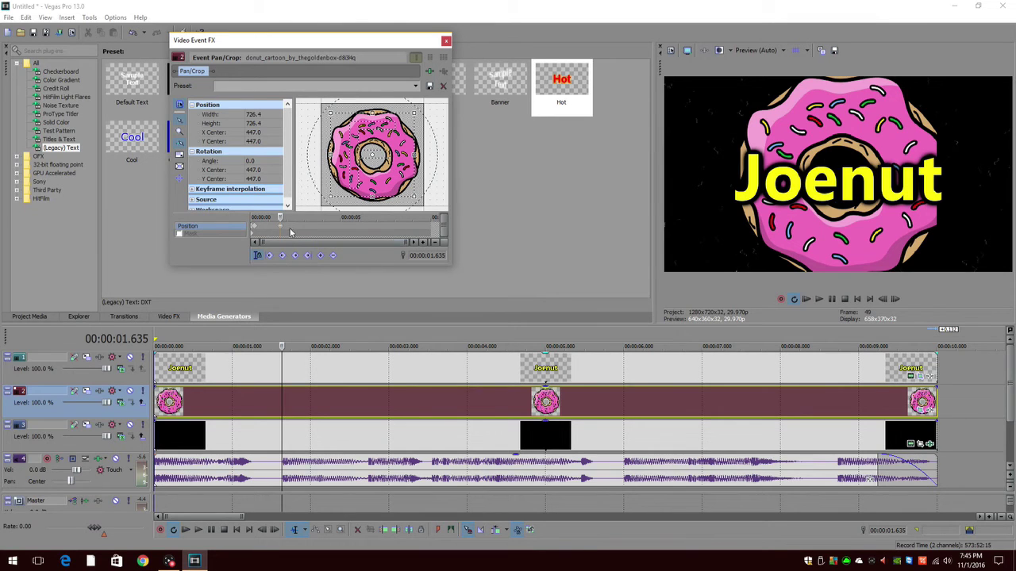
# Add a donut Pan/Crop keyframe at 00:00:01.802 with the frame restored to 894 × 894, centred on the donut
pyautogui.click(291, 228)
pyautogui.click(280, 227)
pyautogui.press('Right')
pyautogui.press('Right')
pyautogui.press('Right')
pyautogui.press('Right')
pyautogui.press('Right')
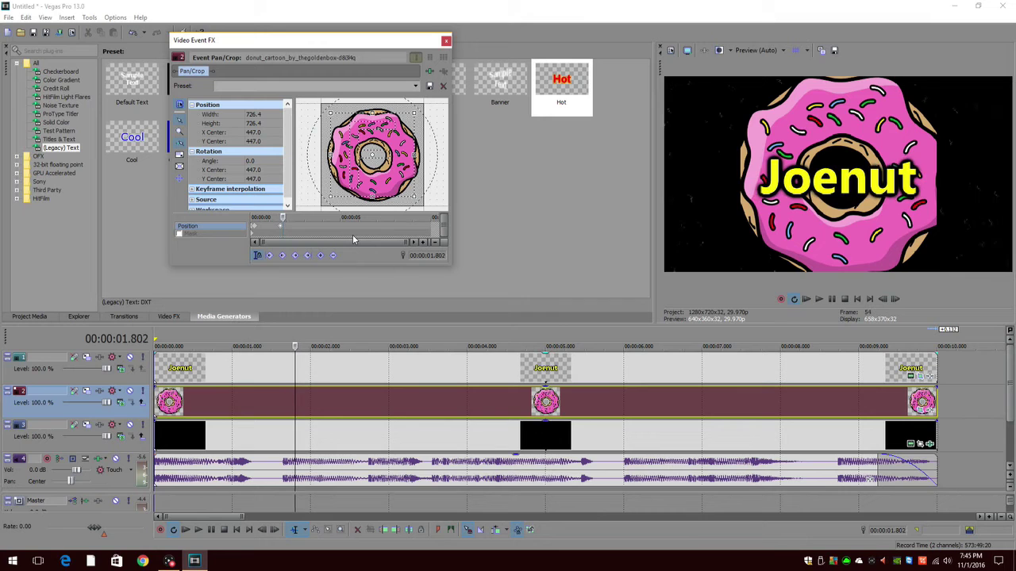
pyautogui.moveTo(331, 197); pyautogui.dragTo(344, 159)
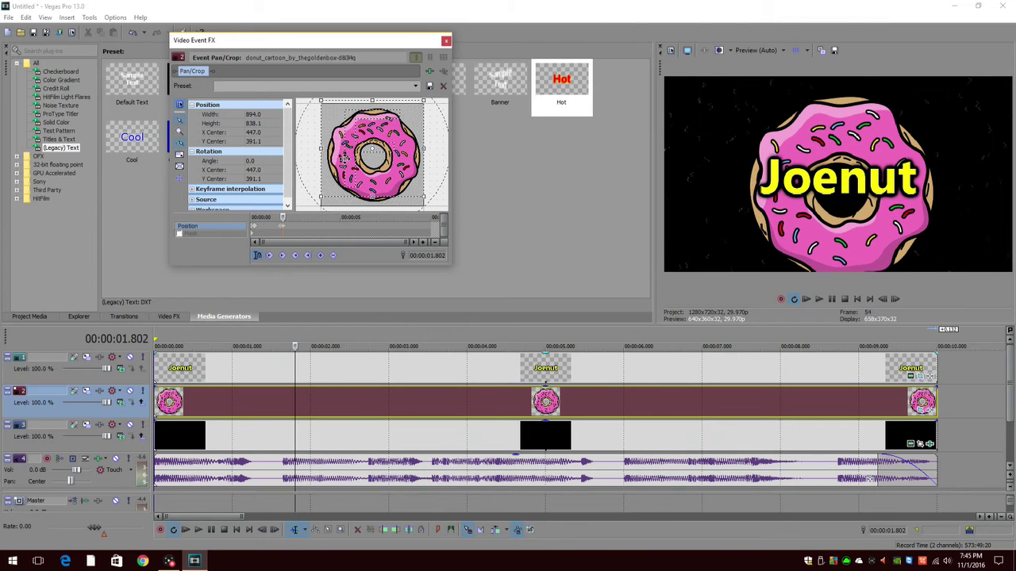
pyautogui.moveTo(371, 196); pyautogui.dragTo(377, 189)
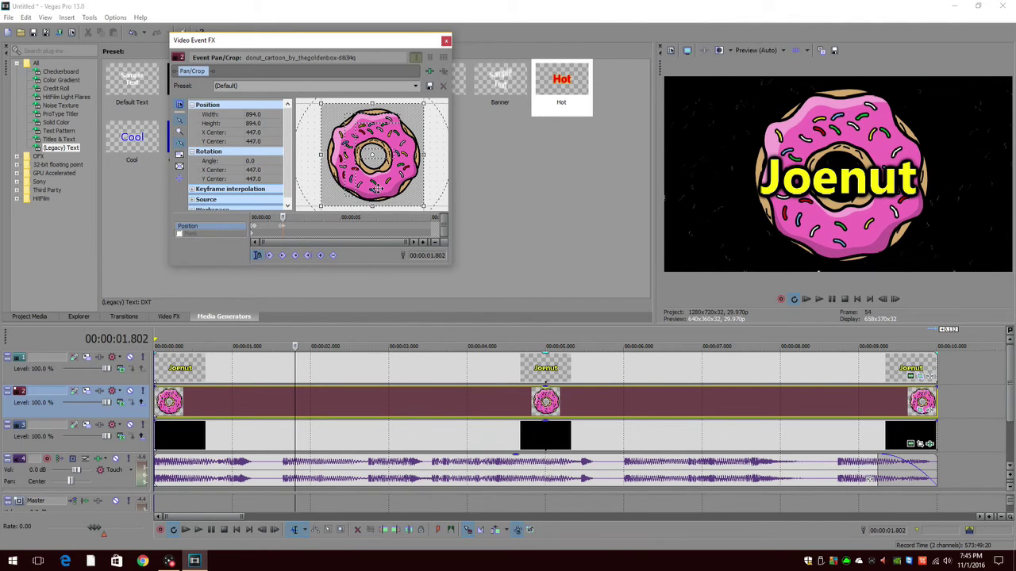
# Add a donut Pan/Crop keyframe before the second beat at 00:00:01.468 with the frame at 894 × 894, then close the Pan/Crop settings
pyautogui.click(294, 230)
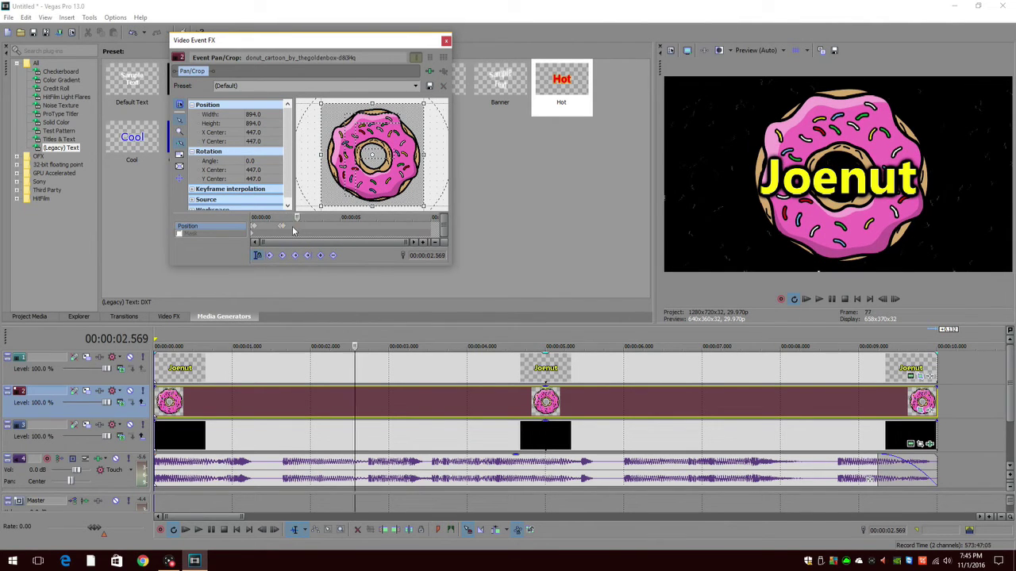
pyautogui.click(279, 230)
pyautogui.press('Left')
pyautogui.press('Left')
pyautogui.press('Left')
pyautogui.press('Left')
pyautogui.press('Left')
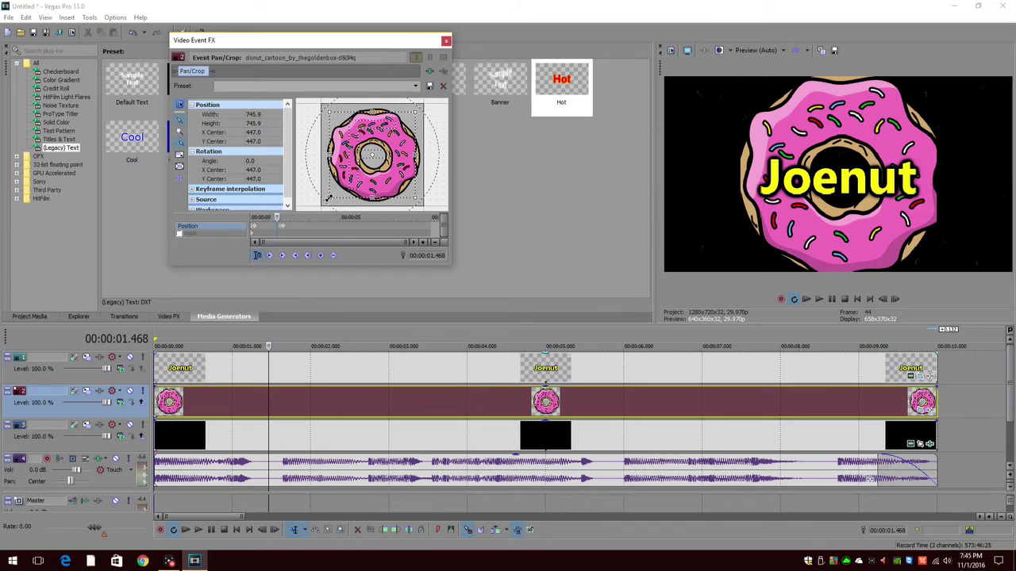
pyautogui.moveTo(328, 199)
pyautogui.mouseDown()
pyautogui.moveTo(319, 206)
pyautogui.moveTo(339, 189)
pyautogui.mouseUp()
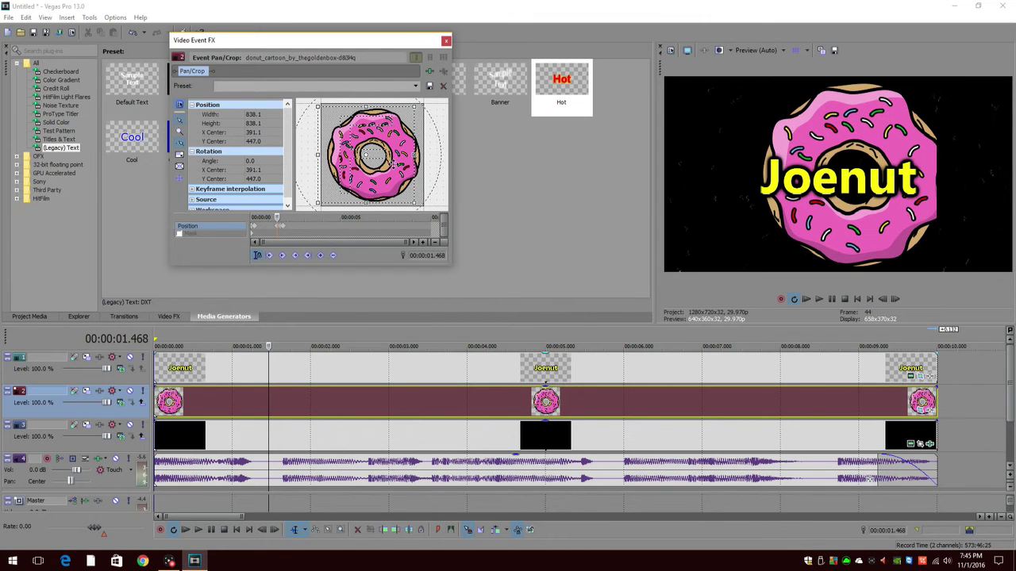
pyautogui.moveTo(416, 156); pyautogui.dragTo(421, 155)
pyautogui.moveTo(370, 106); pyautogui.dragTo(382, 137)
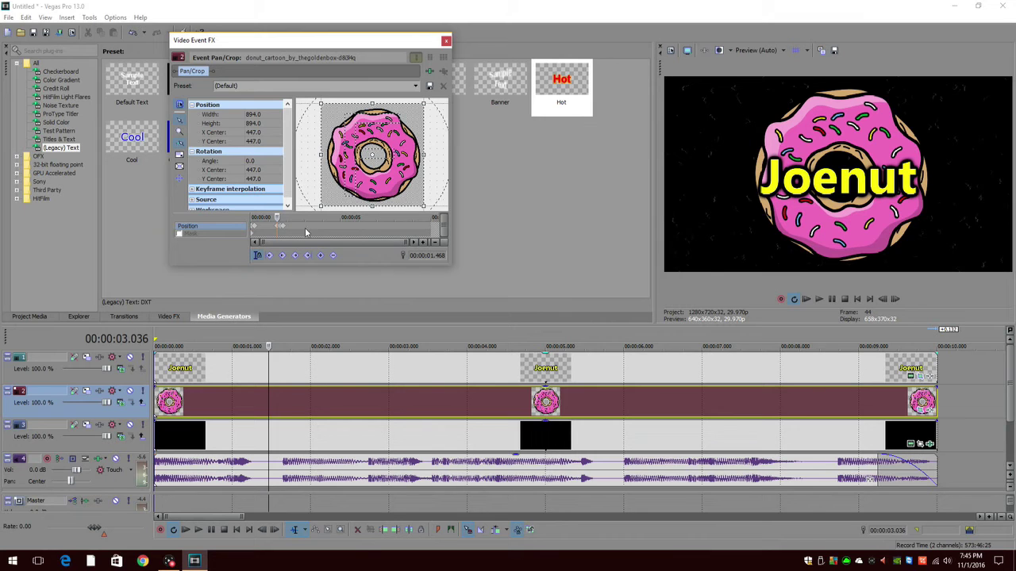
pyautogui.click(305, 232)
pyautogui.click(446, 40)
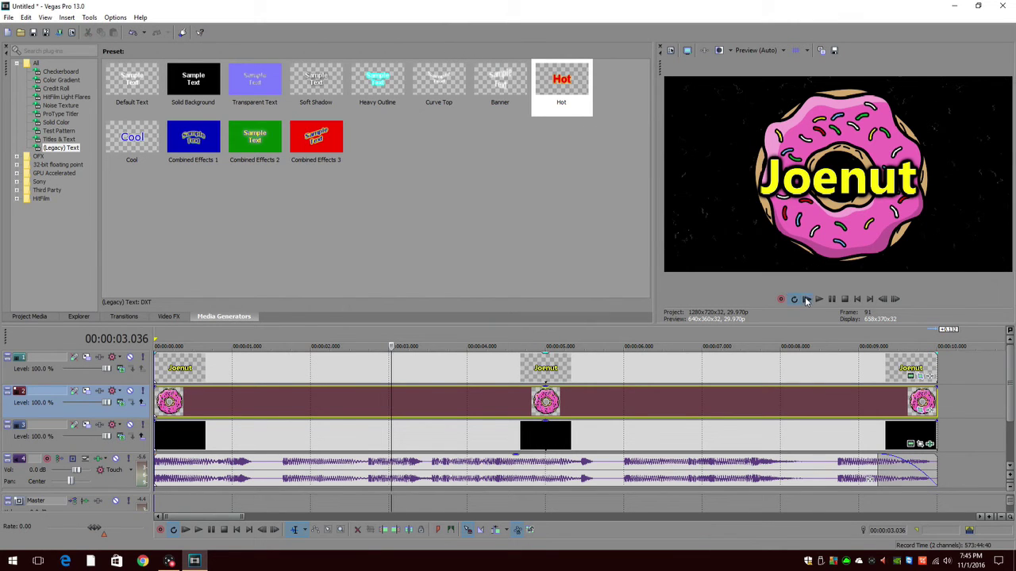
# Play back the intro to check the title and donut pulses against the music's beats
pyautogui.click(806, 300)
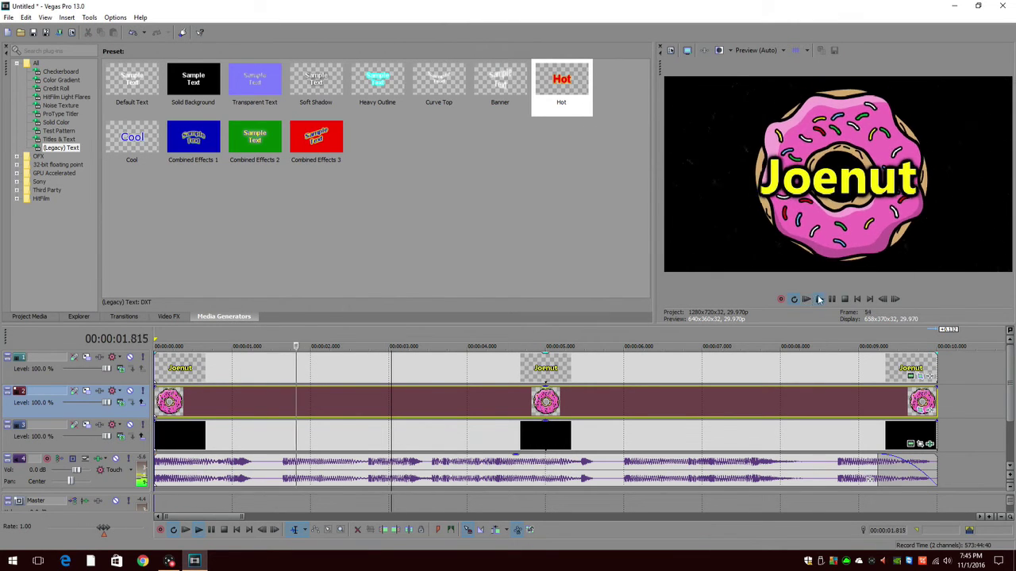
pyautogui.press('space')
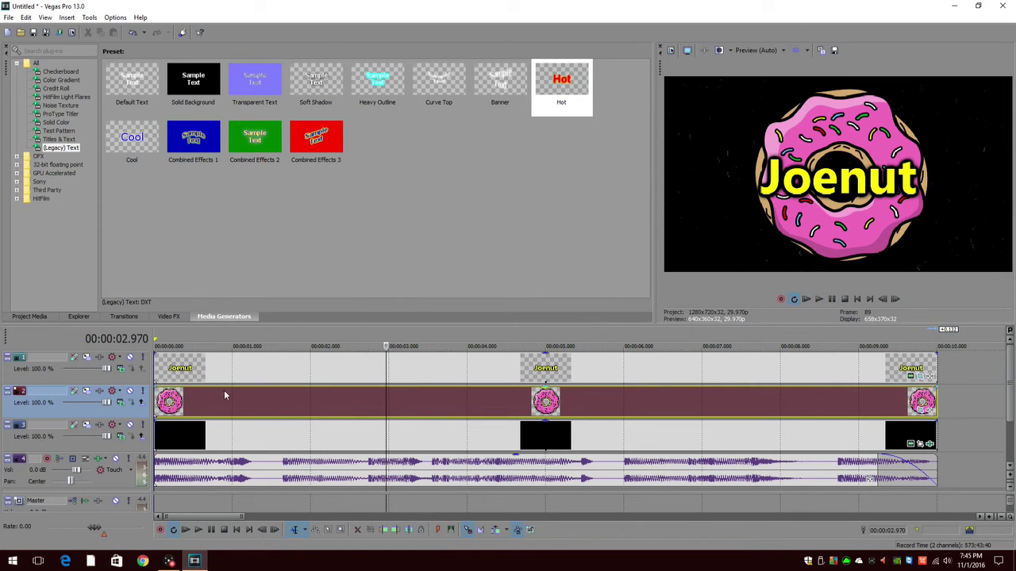
pyautogui.click(806, 302)
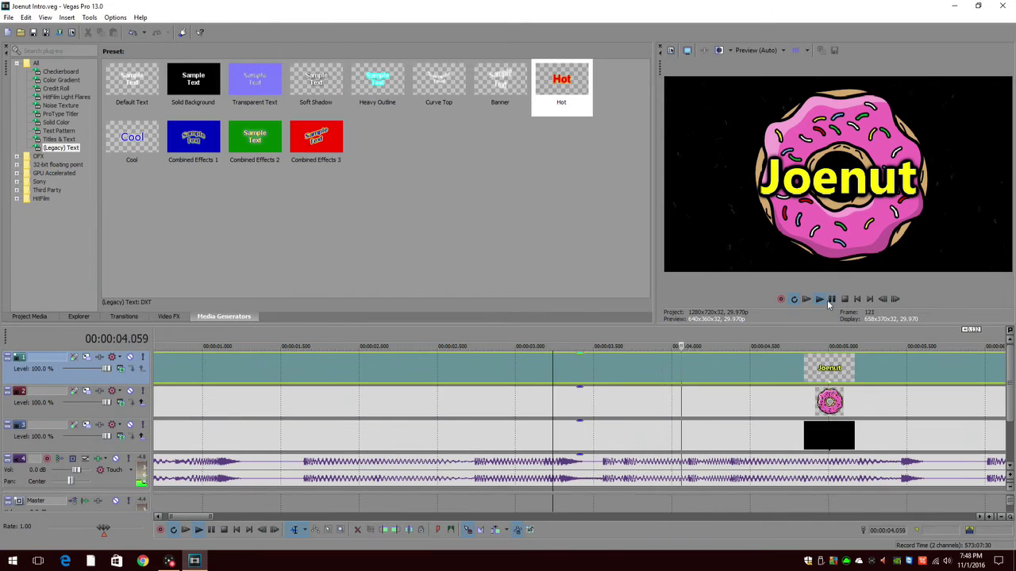
# Split the music event at 00:00:03.237
pyautogui.click(553, 443)
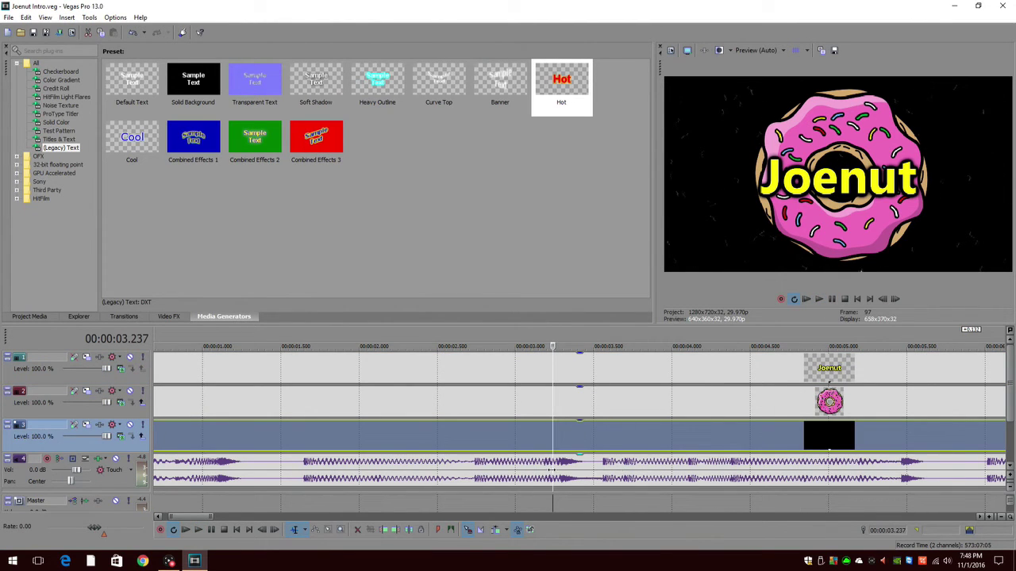
pyautogui.click(553, 474)
pyautogui.press('s')
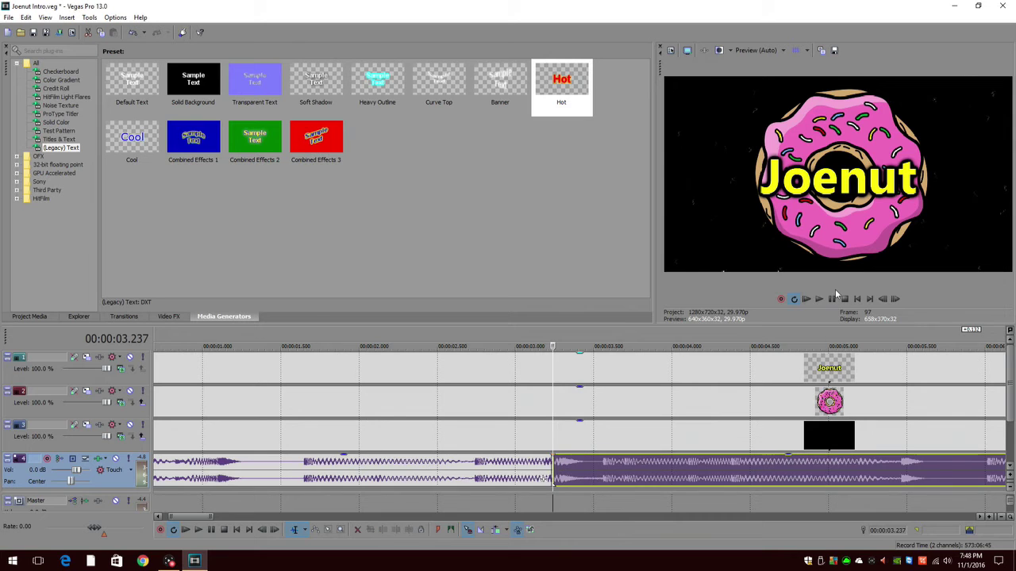
# Play the music around the first split to locate the section's end and split the audio at 00:00:04.271
pyautogui.click(832, 299)
pyautogui.click(832, 299)
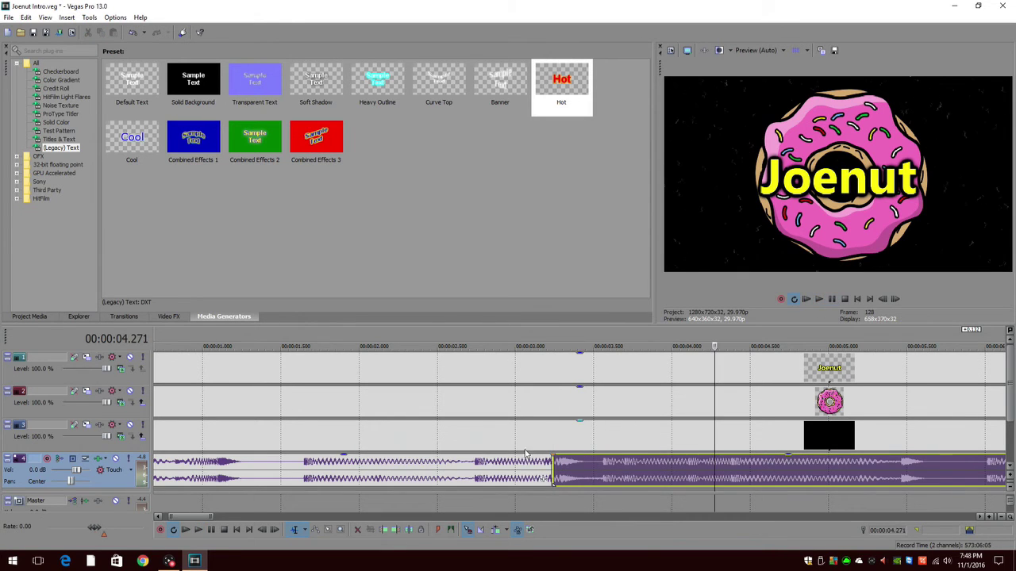
pyautogui.click(452, 373)
pyautogui.click(832, 299)
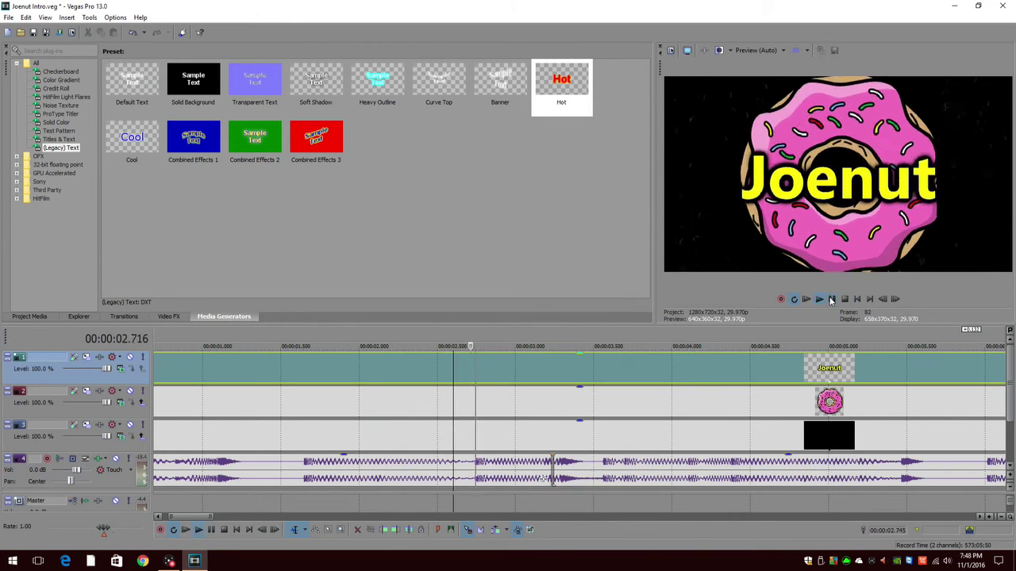
pyautogui.click(831, 299)
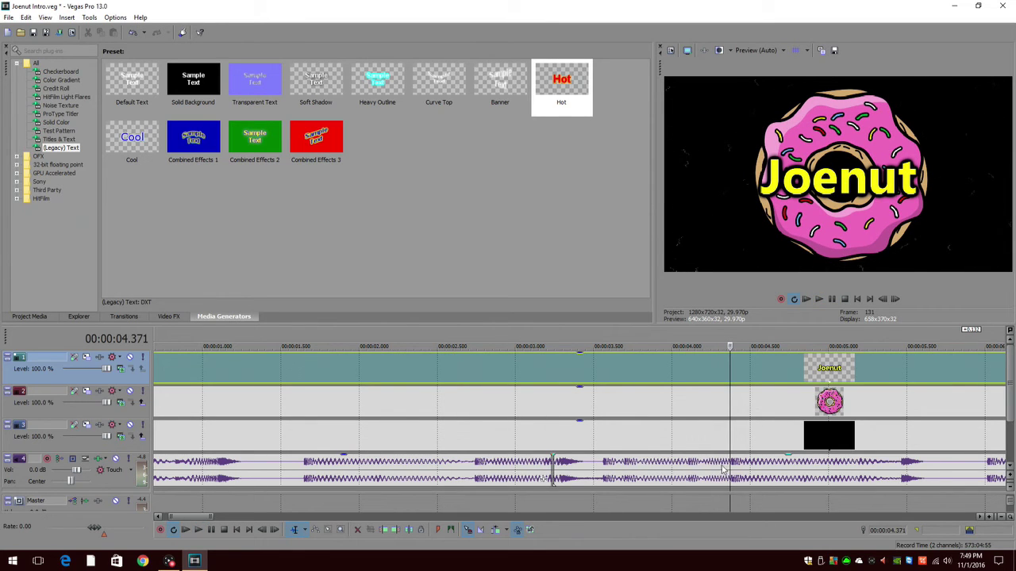
pyautogui.click(512, 443)
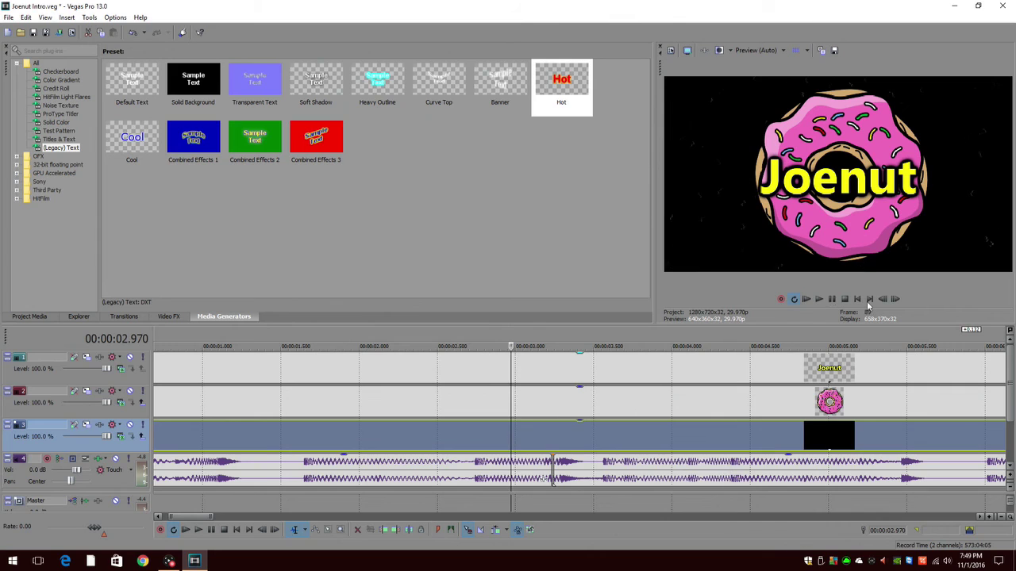
pyautogui.click(832, 299)
pyautogui.click(832, 299)
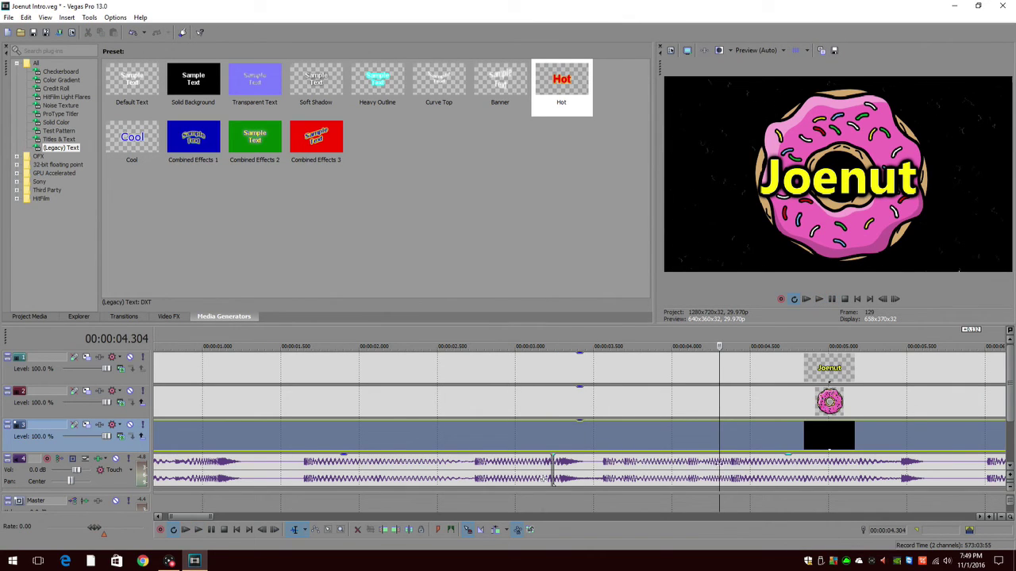
pyautogui.click(716, 470)
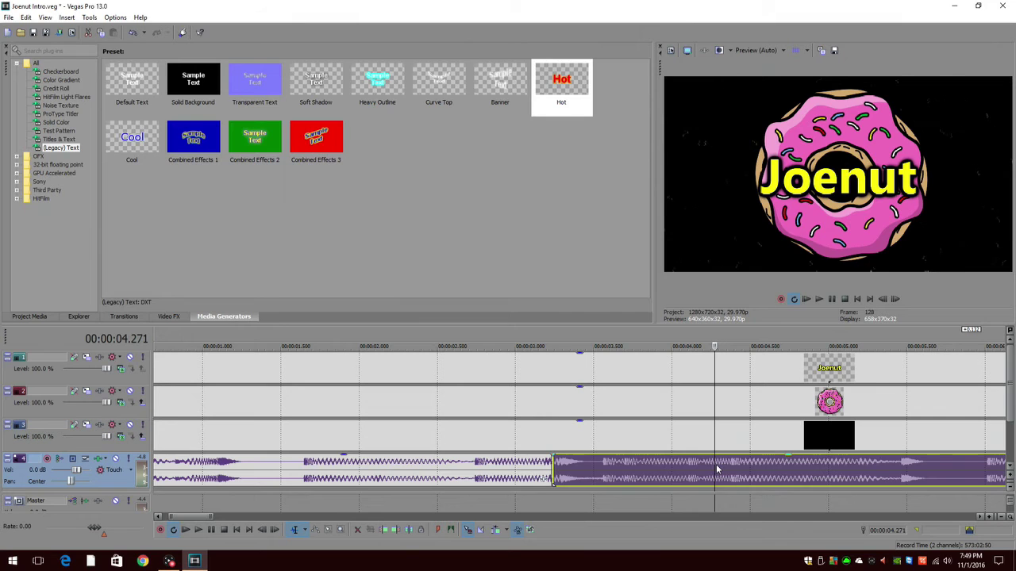
pyautogui.press('s')
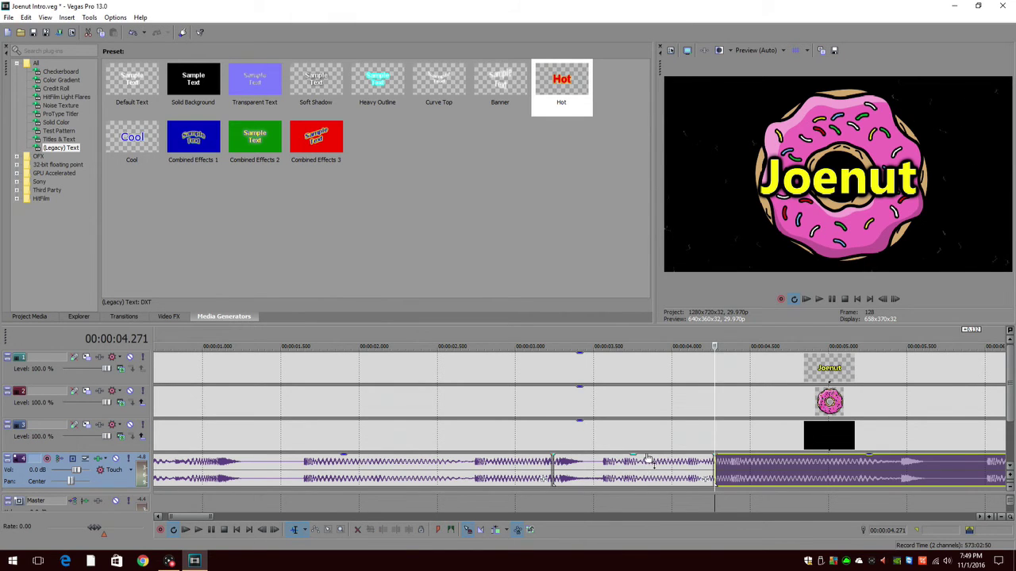
# Split the donut event at 00:00:03.237 and 00:00:04.271, matching the two audio splits
pyautogui.scroll(-2, 619, 438)
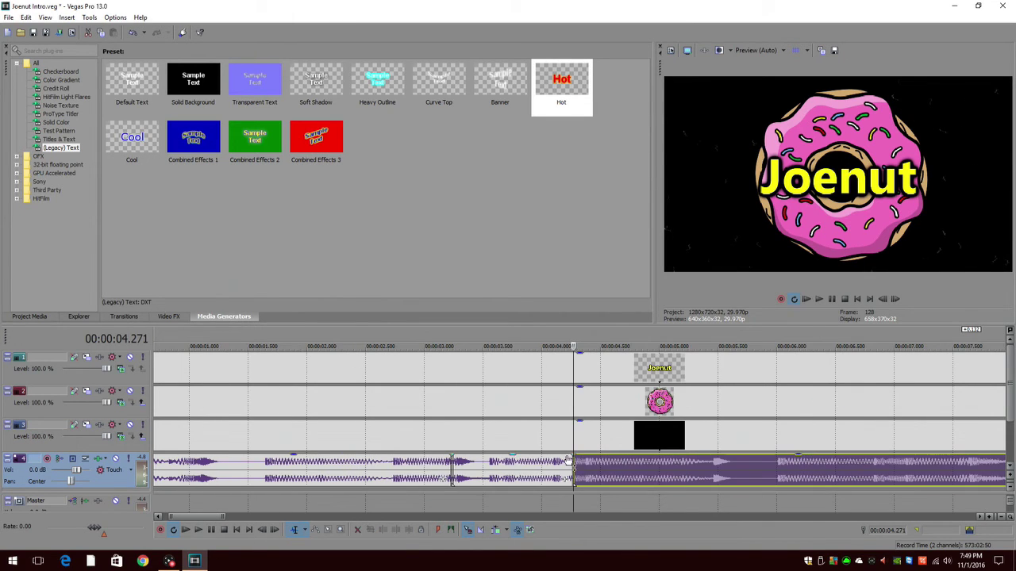
pyautogui.click(453, 410)
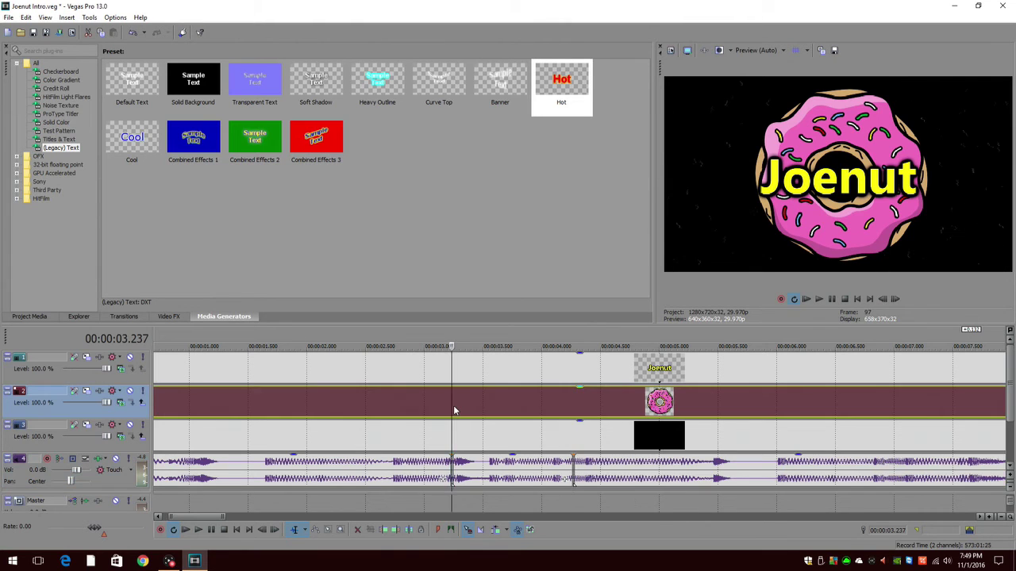
pyautogui.press('s')
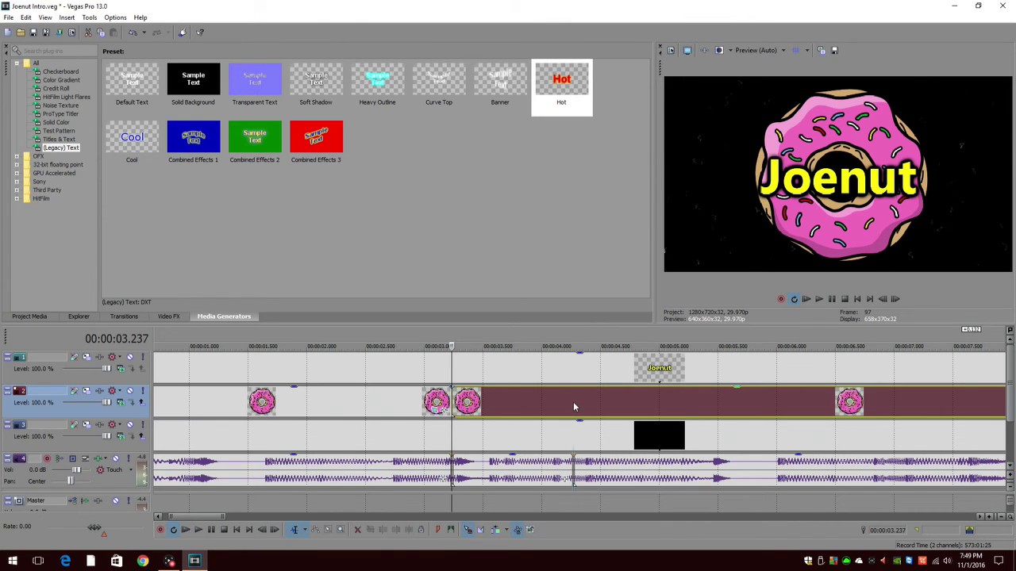
pyautogui.click(573, 401)
pyautogui.hotkey('ctrl', 'v')
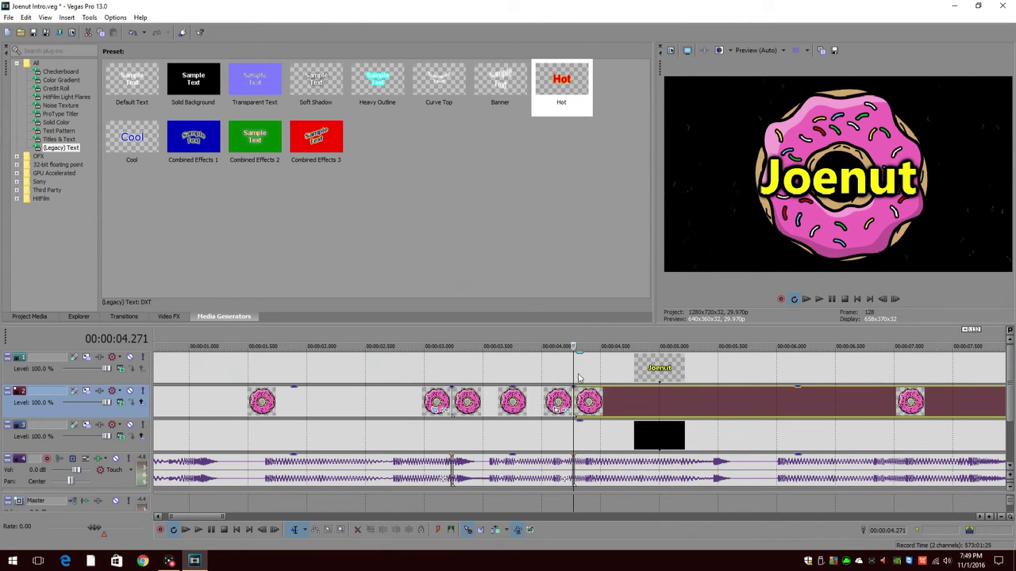
# Split the Joenut title event at 00:00:03.237 and 00:00:04.271
pyautogui.click(451, 366)
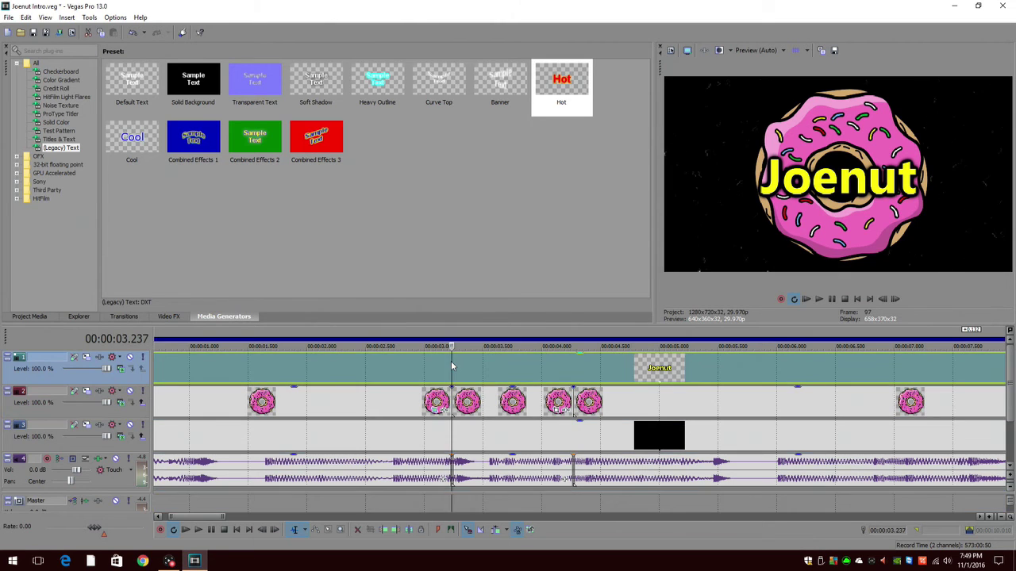
pyautogui.hotkey('ctrl', 'v')
pyautogui.click(573, 368)
pyautogui.hotkey('ctrl', 'v')
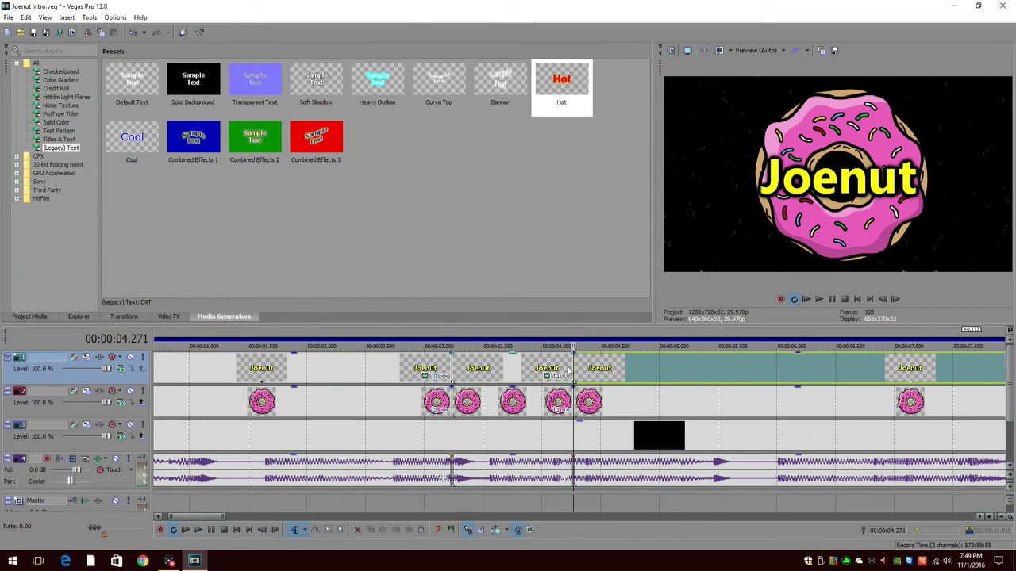
# Add the Sony Film Effects plug-in to the donut segment between the two splits
pyautogui.click(498, 403)
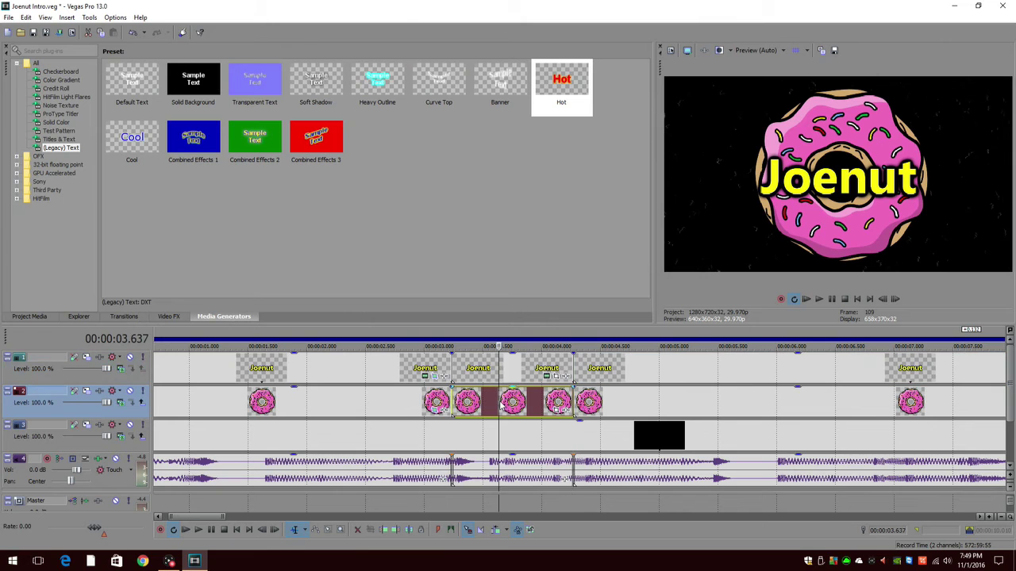
pyautogui.click(558, 411)
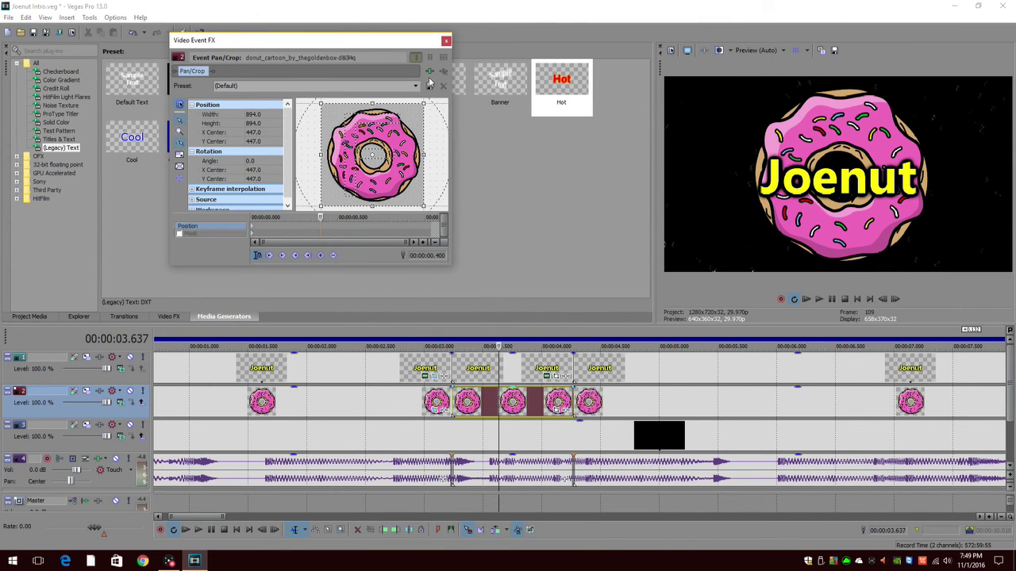
pyautogui.click(429, 71)
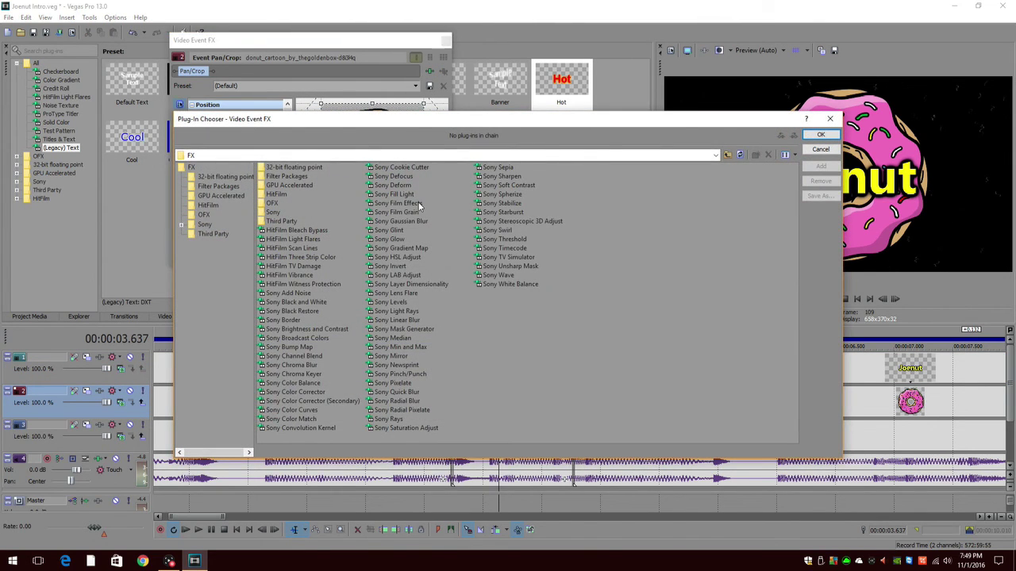
pyautogui.click(419, 205)
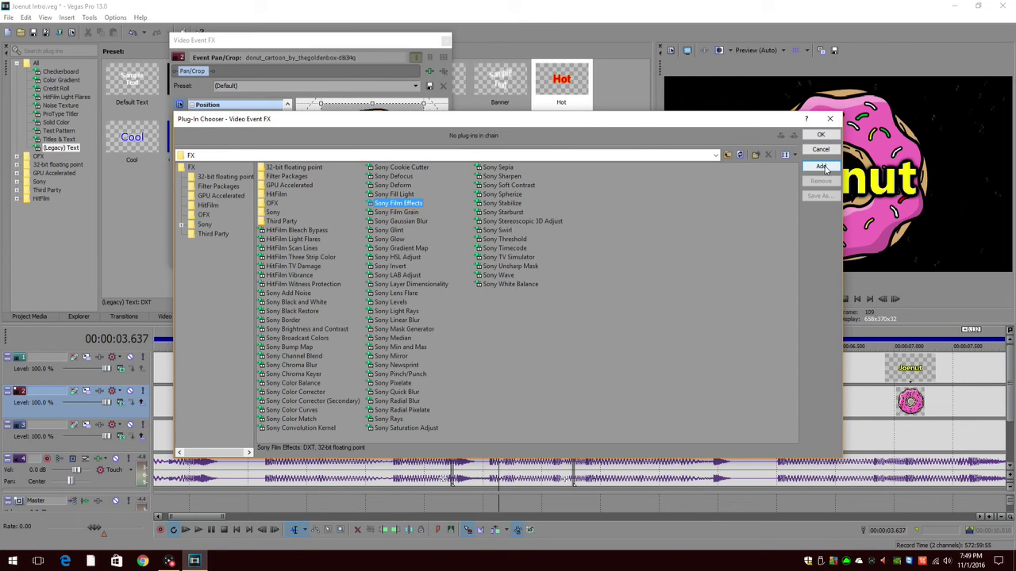
pyautogui.click(821, 168)
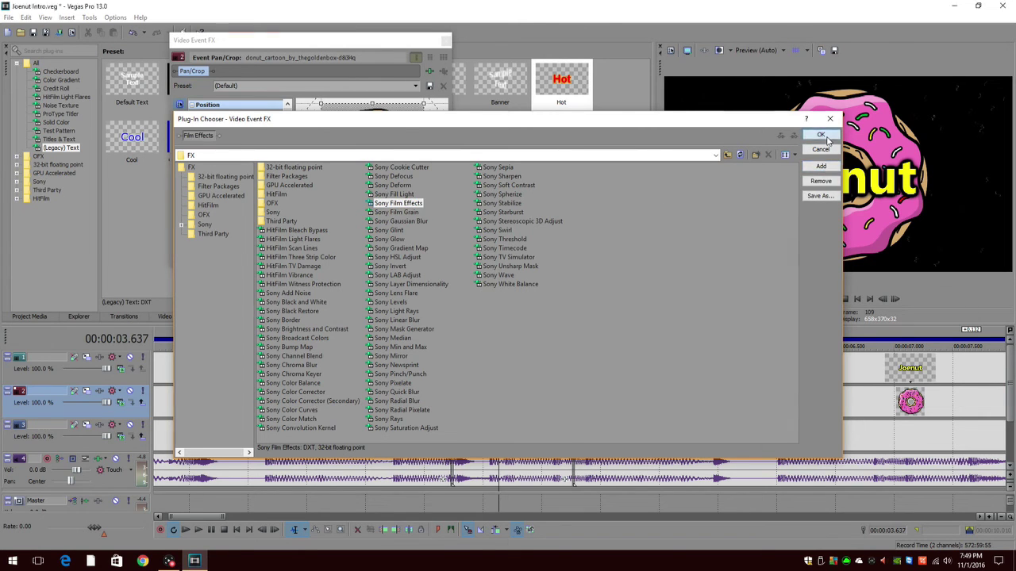
pyautogui.click(820, 135)
# Set the donut segment's Film Effects particle type to Jitter with an amount of 32 and close the effect settings
pyautogui.click(249, 174)
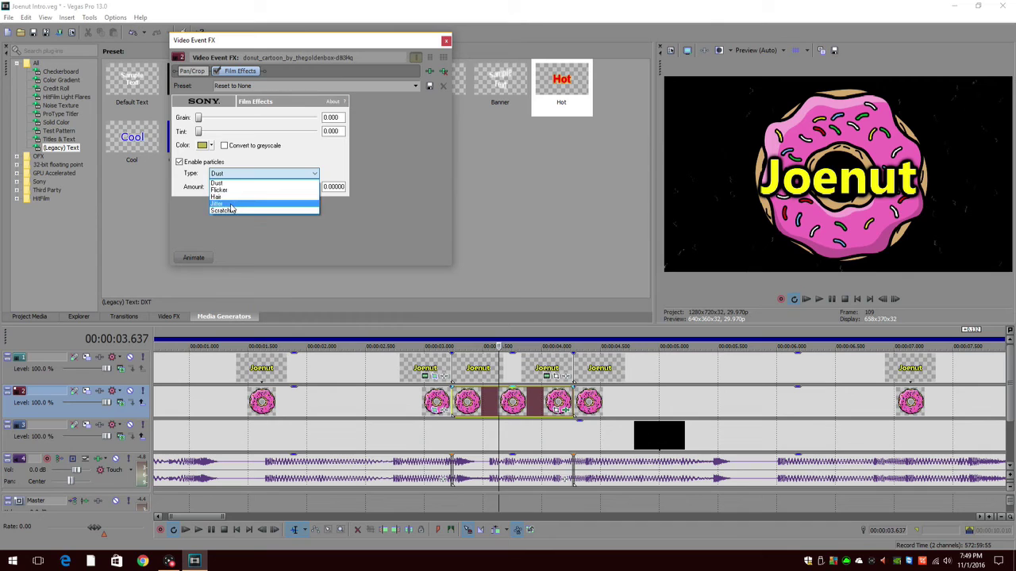
pyautogui.click(238, 203)
pyautogui.moveTo(213, 187); pyautogui.dragTo(318, 188)
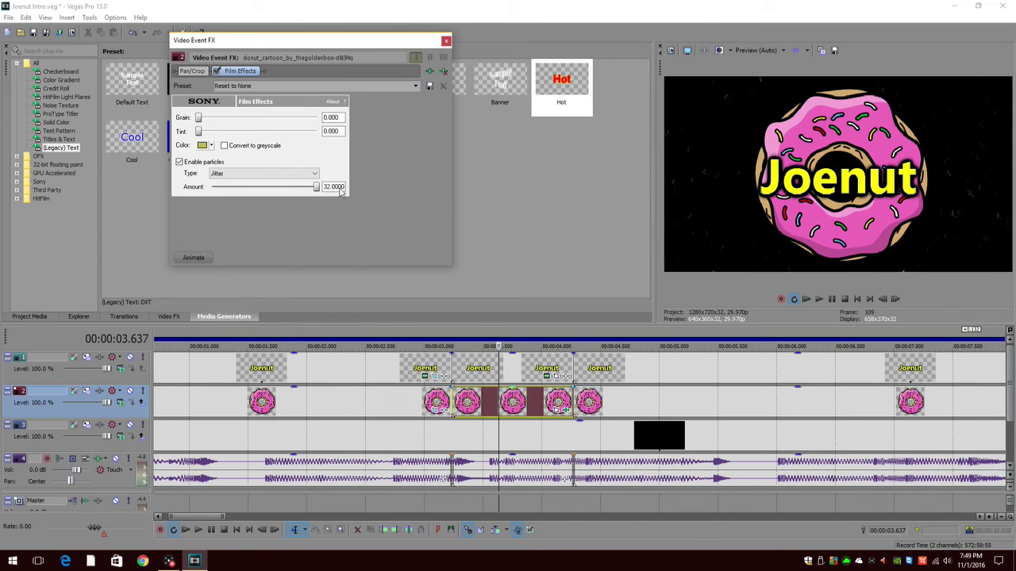
pyautogui.click(445, 41)
# Add Sony Film Effects to the Joenut title segment between the two splits, set its particle type to Jitter, and close the settings
pyautogui.click(555, 379)
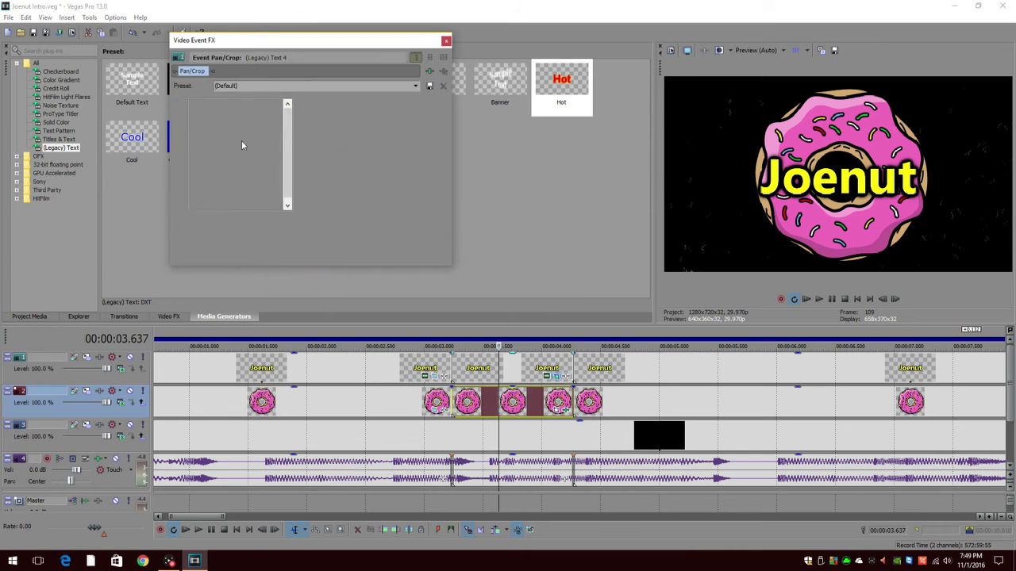
pyautogui.click(430, 72)
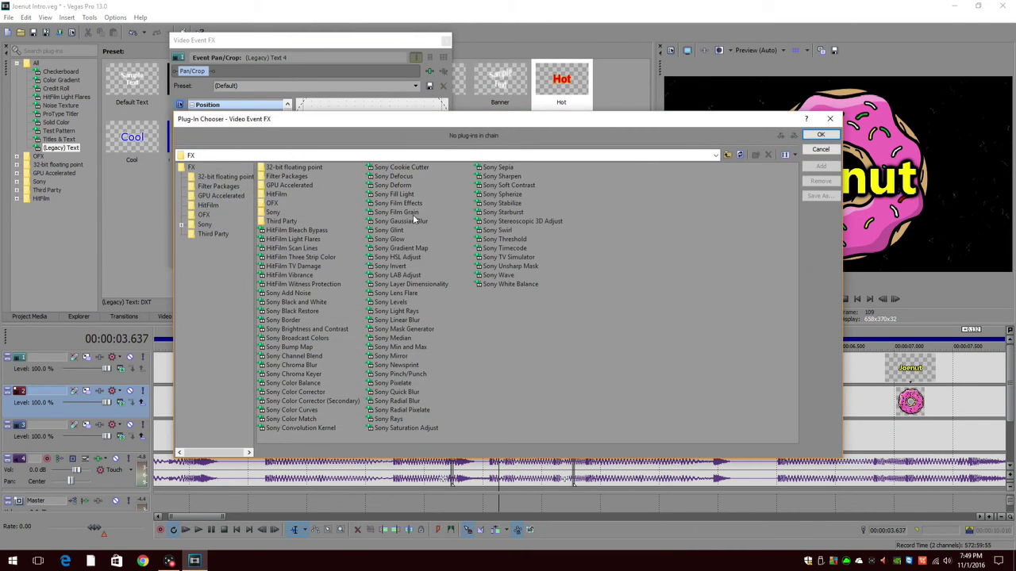
pyautogui.click(398, 203)
pyautogui.click(821, 165)
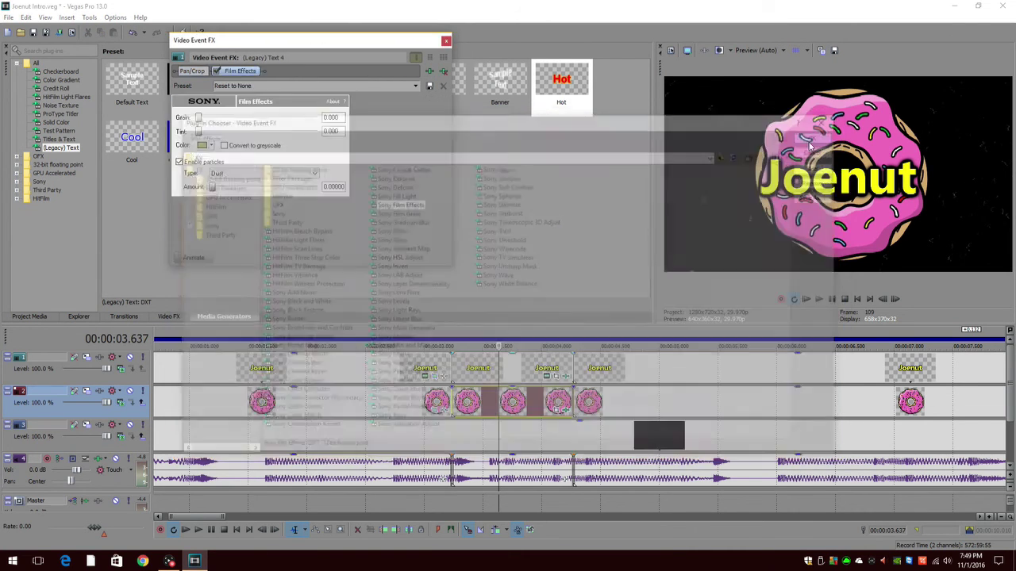
pyautogui.click(820, 135)
pyautogui.click(261, 174)
pyautogui.click(238, 201)
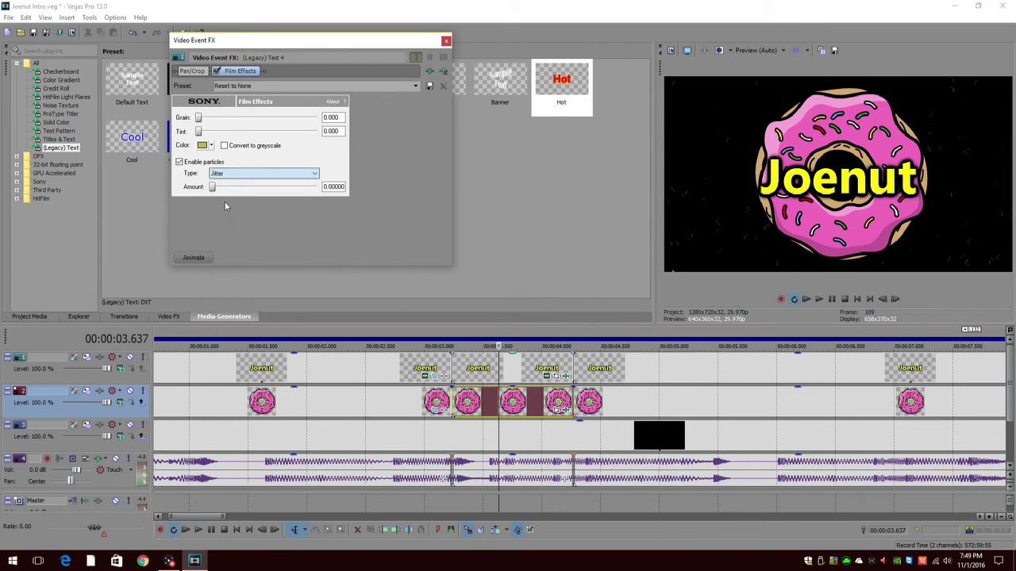
pyautogui.click(446, 41)
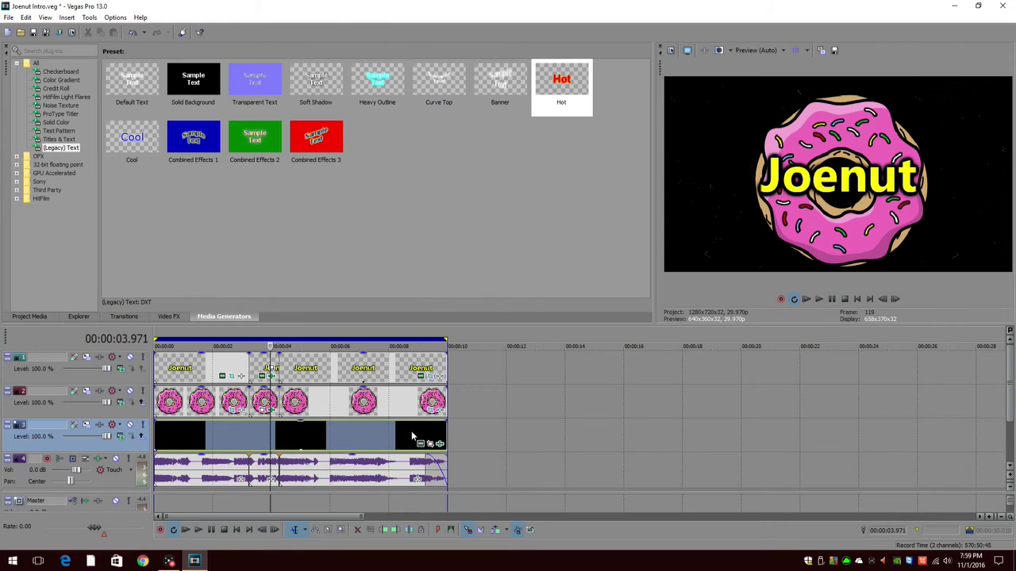
# Place the playhead on the last beat of the audio at 00:00:08.742 and check the position by playback
pyautogui.click(465, 450)
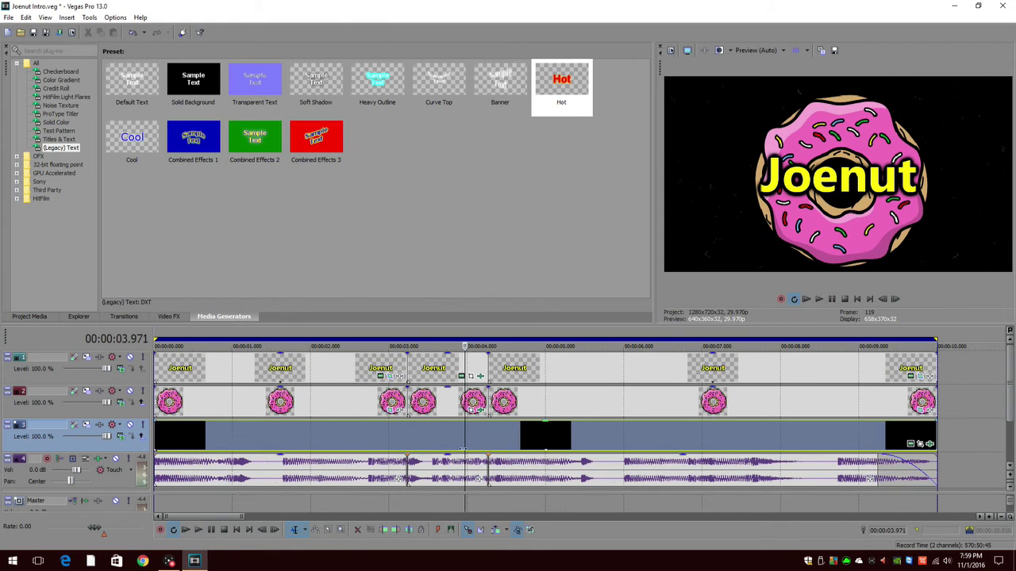
pyautogui.click(835, 444)
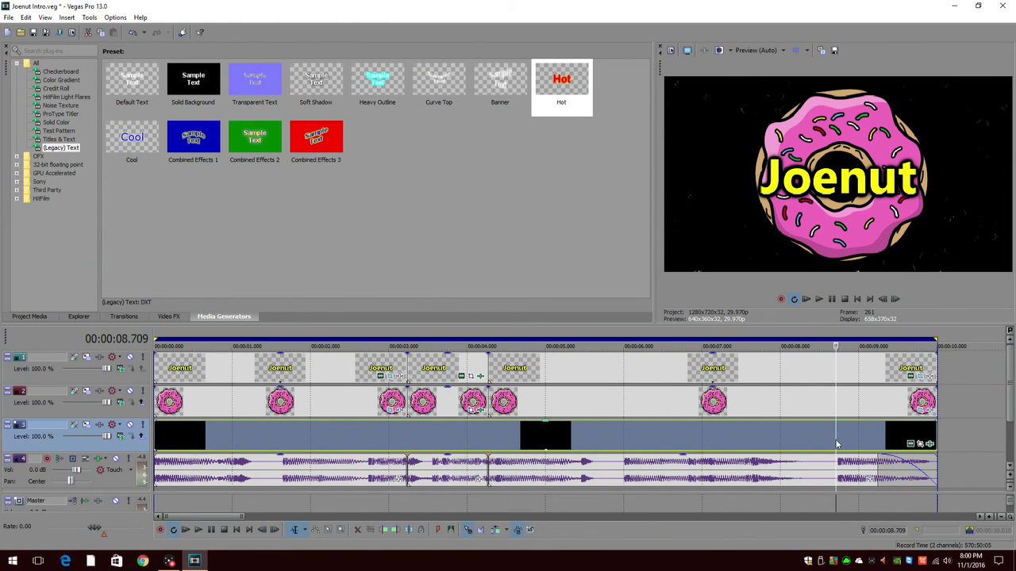
pyautogui.scroll(5, 857, 374)
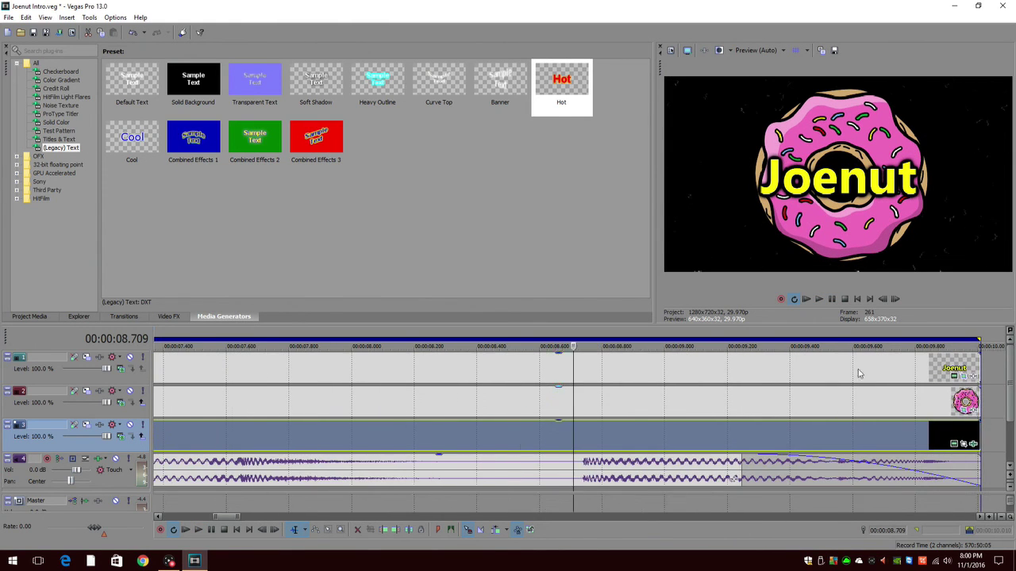
pyautogui.click(831, 299)
pyautogui.click(587, 440)
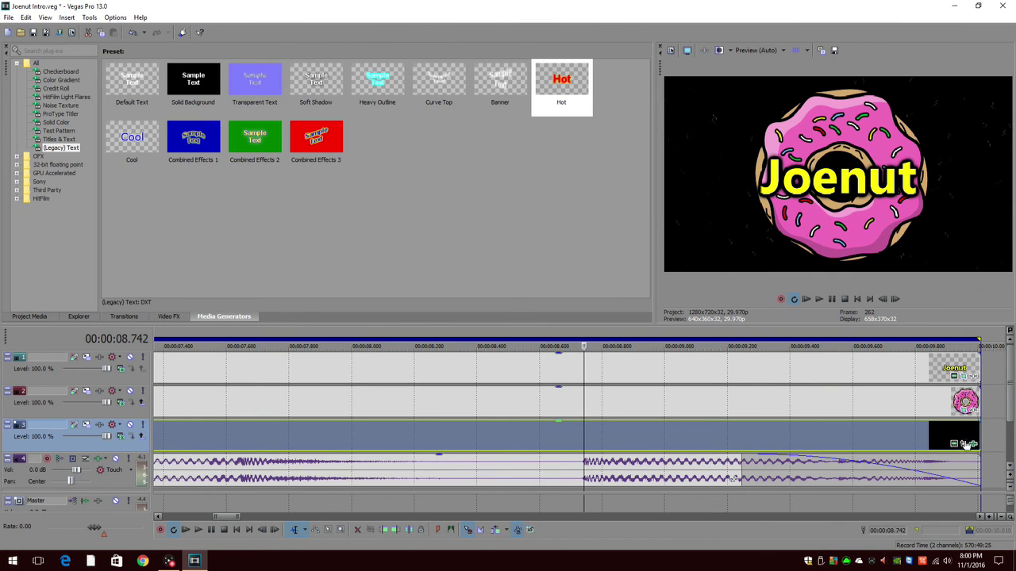
pyautogui.press('space')
pyautogui.press('space')
# Enlarge the final Joenut title at 00:00:08.742 with a pan/crop keyframe of 1,440 by 810, centred at 960, 540
pyautogui.click(963, 376)
pyautogui.moveTo(311, 195); pyautogui.dragTo(339, 174)
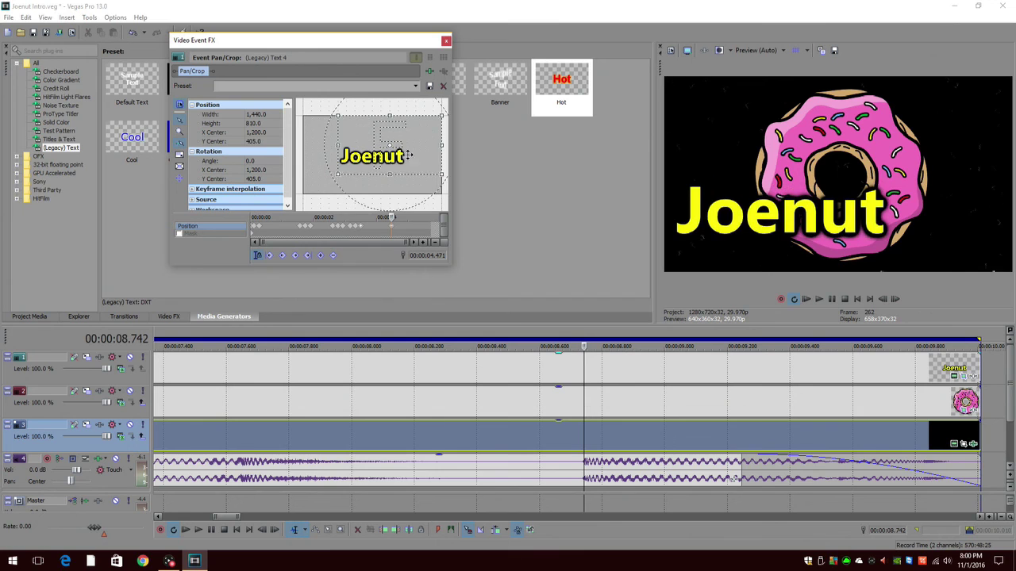
pyautogui.moveTo(407, 158); pyautogui.dragTo(390, 167)
pyautogui.press('space')
pyautogui.press('space')
pyautogui.press('space')
pyautogui.press('Return')
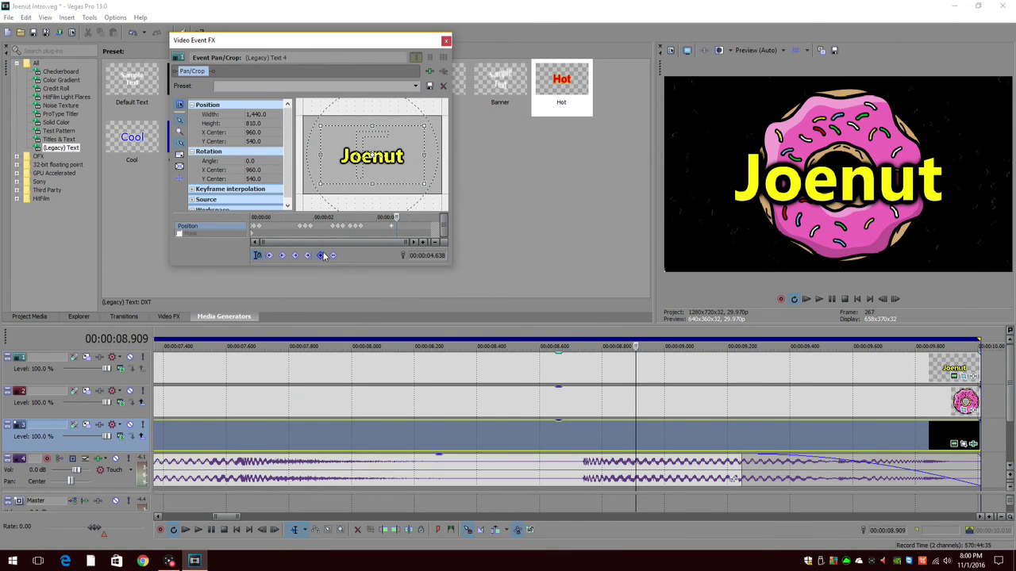
# Keyframe the title's full 1,920 by 1,080 frame at event times 00:00:04.638 and 00:00:04.304 around the pulse, and close the pan/crop settings
pyautogui.moveTo(321, 185); pyautogui.dragTo(302, 194)
pyautogui.moveTo(425, 125); pyautogui.dragTo(442, 115)
pyautogui.moveTo(397, 219); pyautogui.dragTo(386, 222)
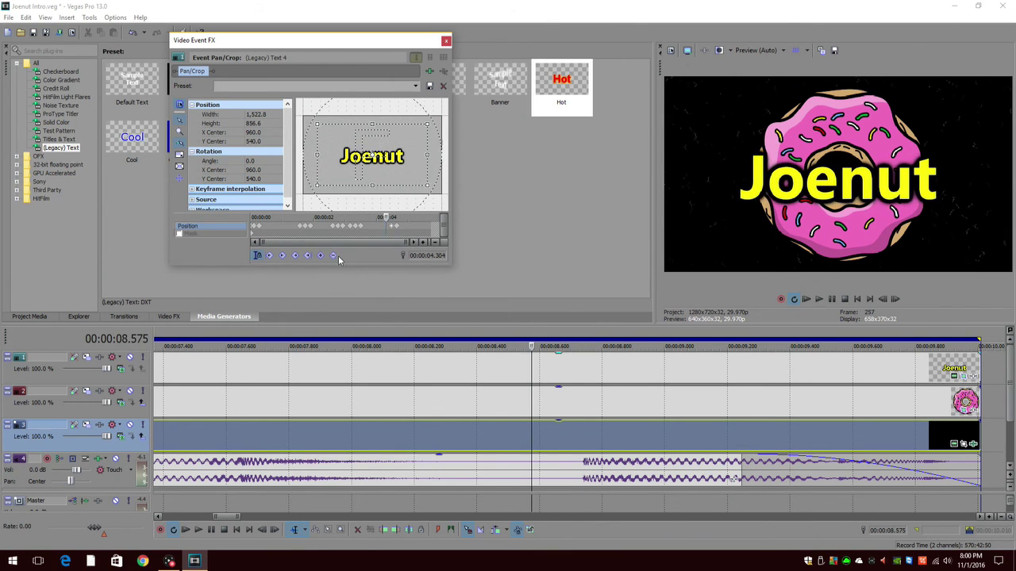
pyautogui.moveTo(316, 187); pyautogui.dragTo(303, 194)
pyautogui.moveTo(427, 124); pyautogui.dragTo(441, 115)
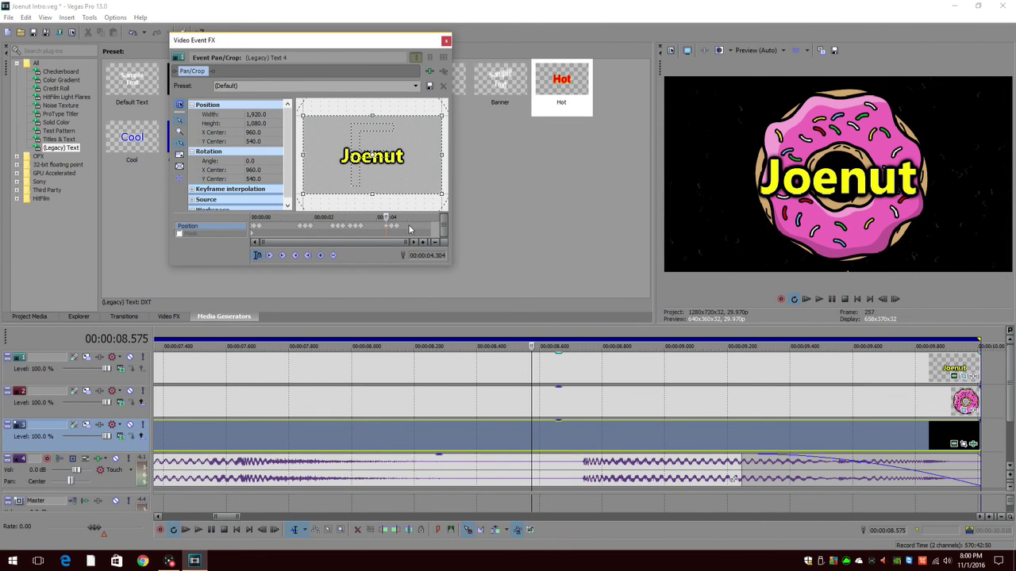
pyautogui.click(409, 228)
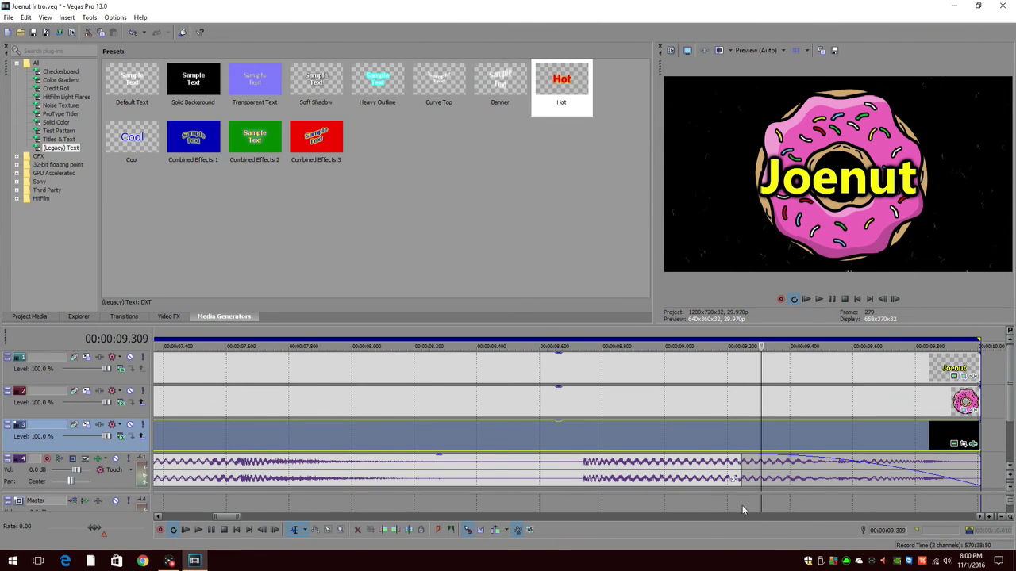
# Play the intro from 00:00:05.739 through the last beat to review the title's pulse
pyautogui.scroll(-3, 459, 443)
pyautogui.click(294, 439)
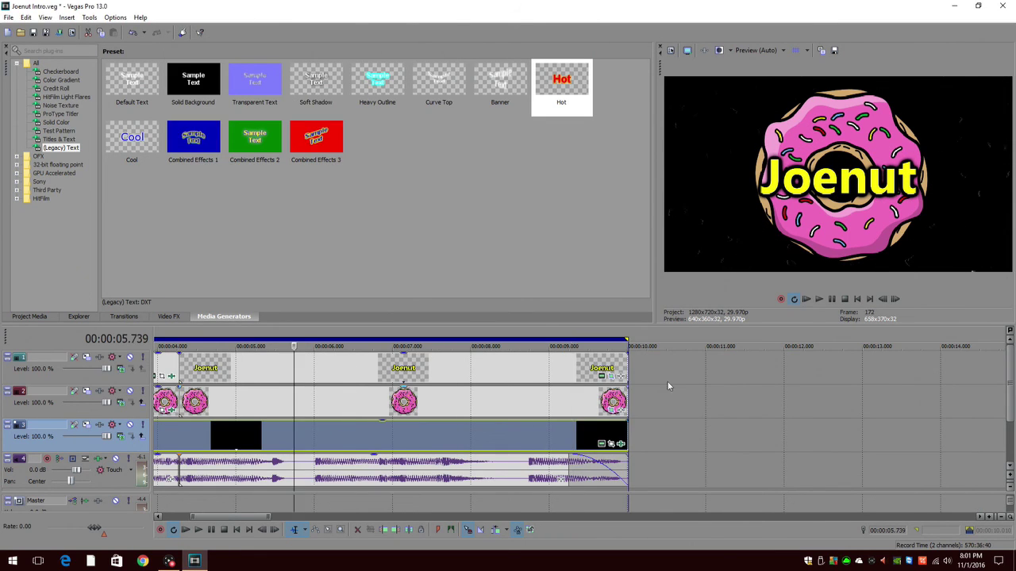
pyautogui.click(825, 299)
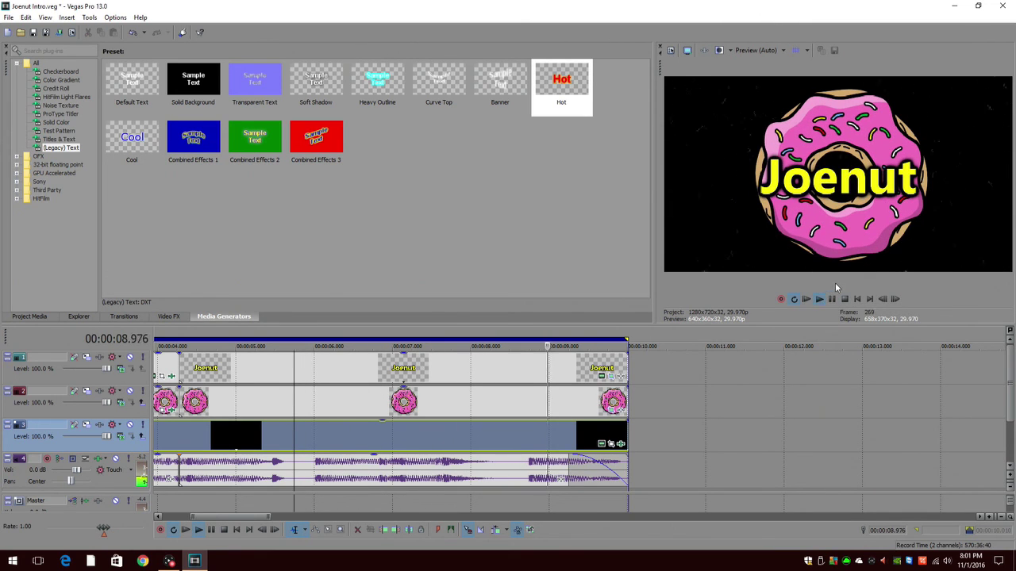
pyautogui.click(833, 300)
# Keyframe the donut's pan/crop to enlarge at 00:00:08.742 and return to normal size at 00:00:08.909
pyautogui.click(528, 440)
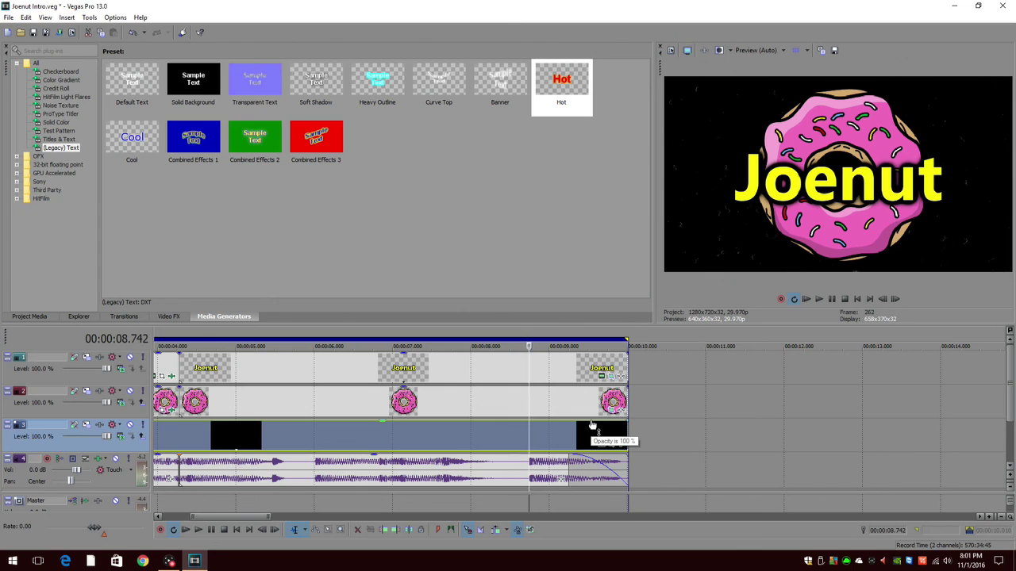
pyautogui.click(601, 443)
pyautogui.moveTo(327, 201)
pyautogui.mouseDown()
pyautogui.moveTo(333, 193)
pyautogui.moveTo(317, 206)
pyautogui.mouseUp()
pyautogui.click(397, 219)
pyautogui.click(320, 257)
pyautogui.moveTo(414, 156); pyautogui.dragTo(421, 155)
pyautogui.click(408, 233)
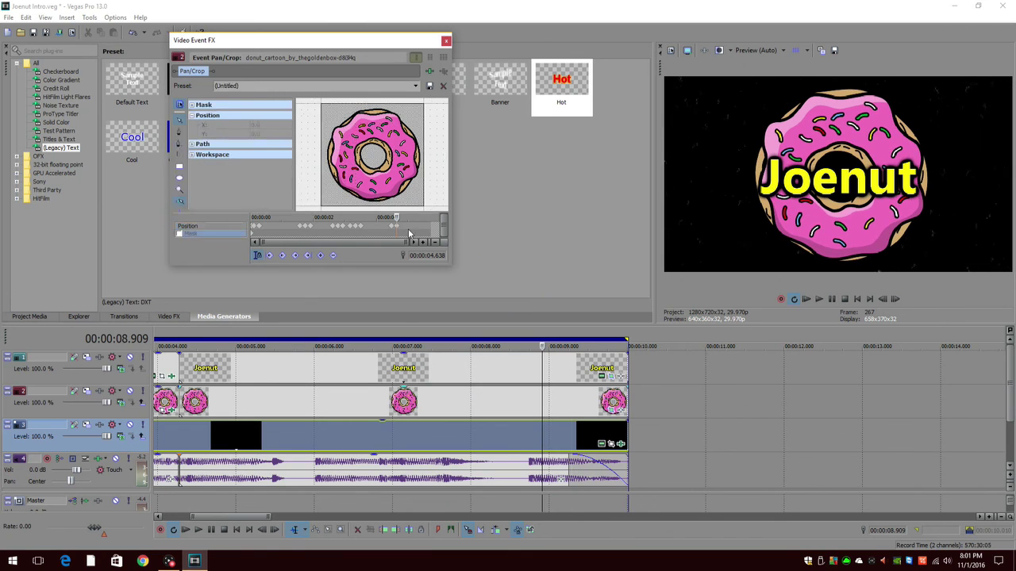
# Add a normal-size donut pan/crop keyframe before the pulse at event time 00:00:04.304 and close the settings
pyautogui.moveTo(394, 225); pyautogui.dragTo(386, 225)
pyautogui.click(319, 255)
pyautogui.moveTo(328, 199); pyautogui.dragTo(322, 204)
pyautogui.moveTo(399, 138); pyautogui.dragTo(397, 143)
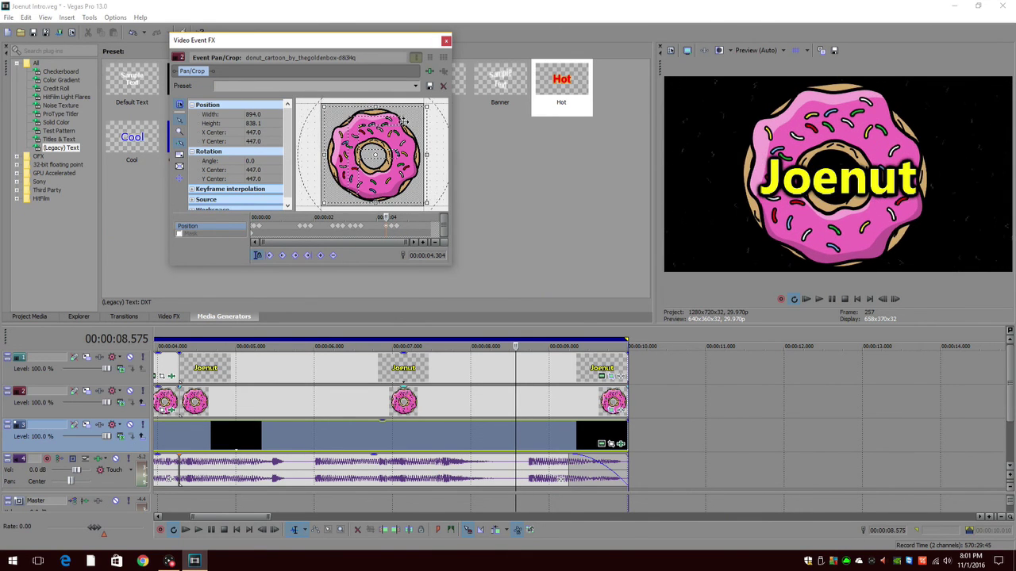
pyautogui.click(446, 40)
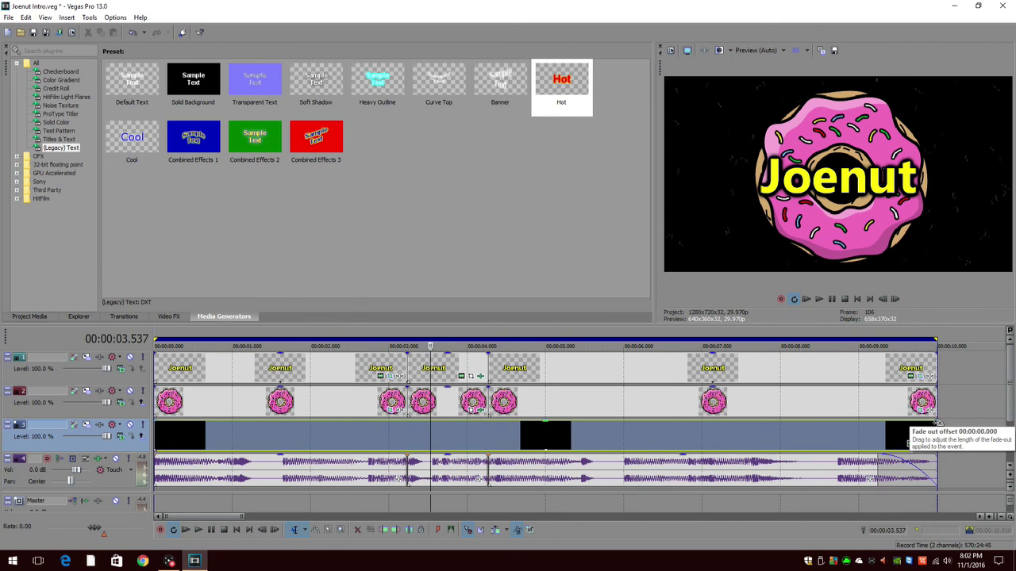
# Add matching fade-outs of 00:00:00.767 to the final black particle, donut and Joenut title events, and play the intro from the start
pyautogui.moveTo(938, 422); pyautogui.dragTo(877, 428)
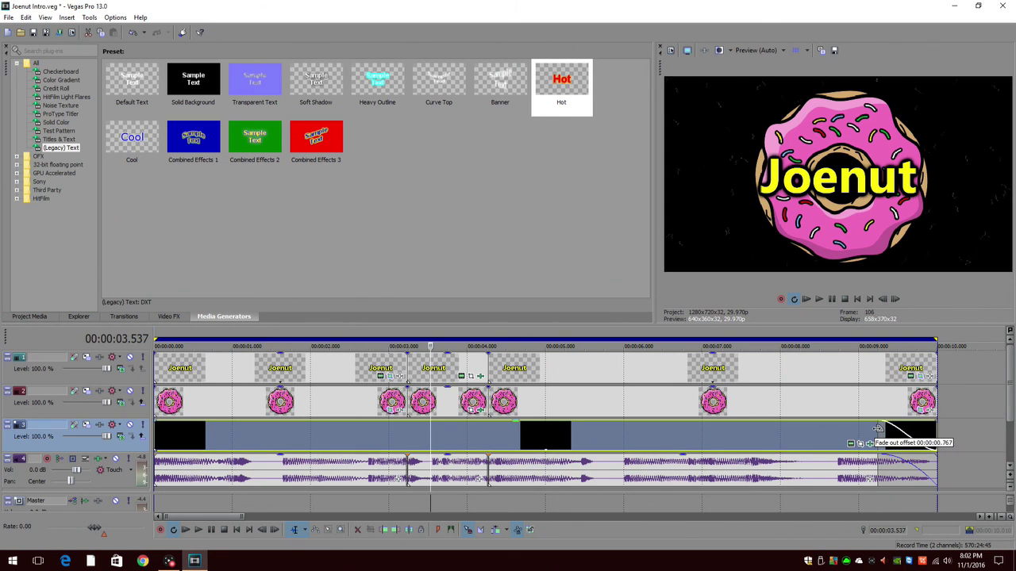
pyautogui.moveTo(935, 389); pyautogui.dragTo(880, 398)
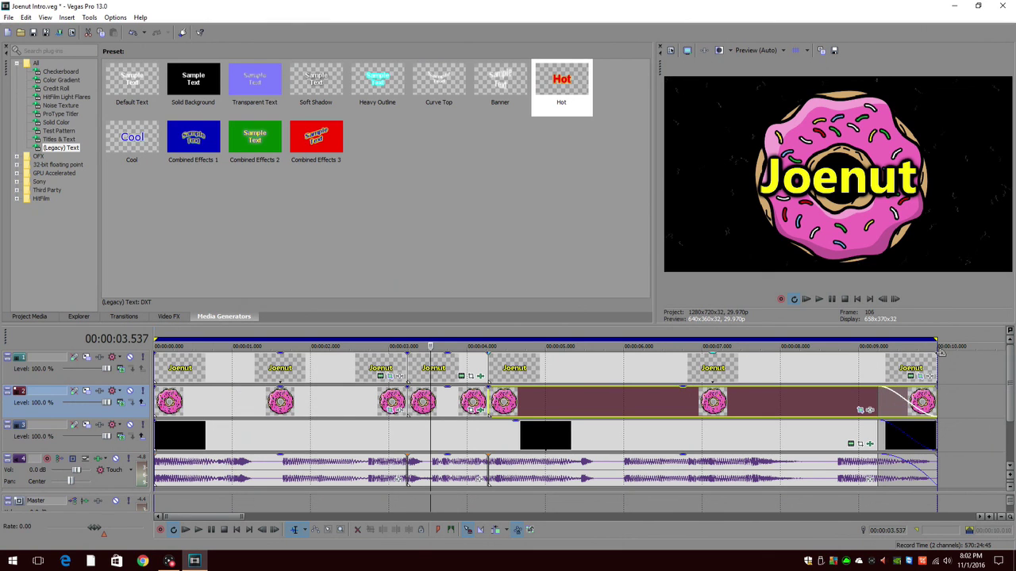
pyautogui.moveTo(939, 354); pyautogui.dragTo(879, 361)
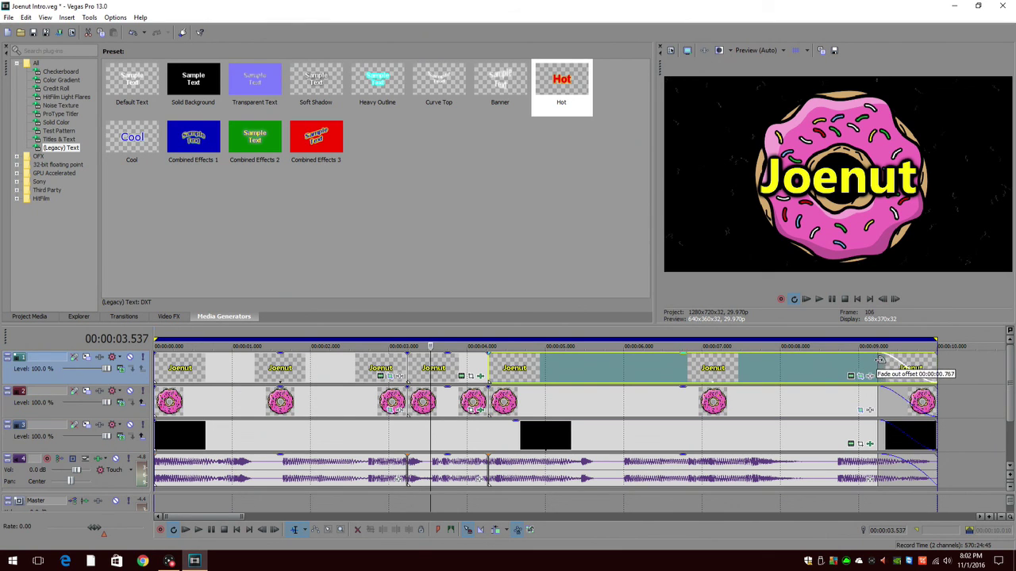
pyautogui.click(820, 300)
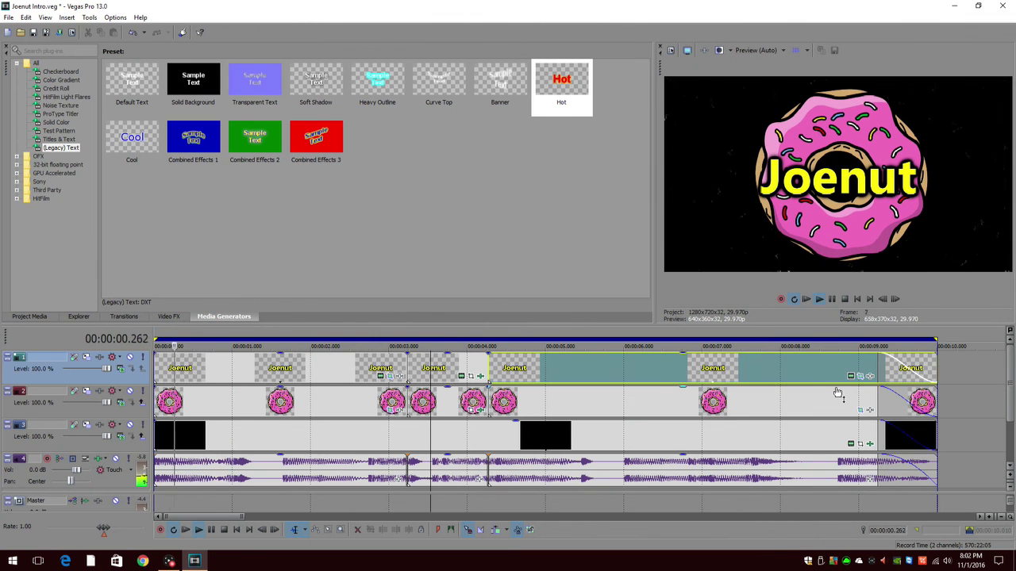